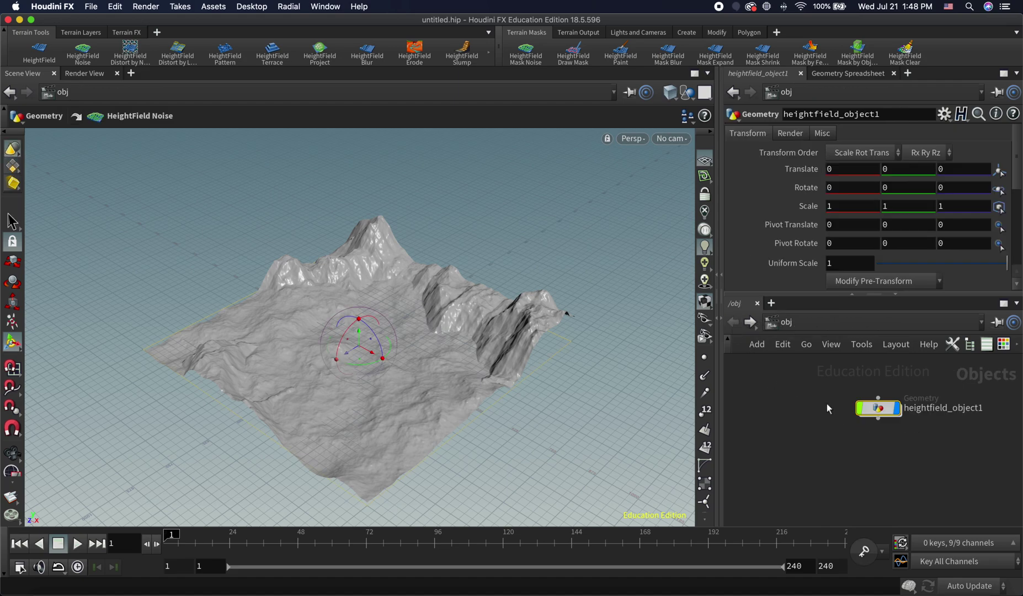
Rename heightfield_object1 to Master_Terrain and step inside its heightfield node network.
double_click(933, 411)
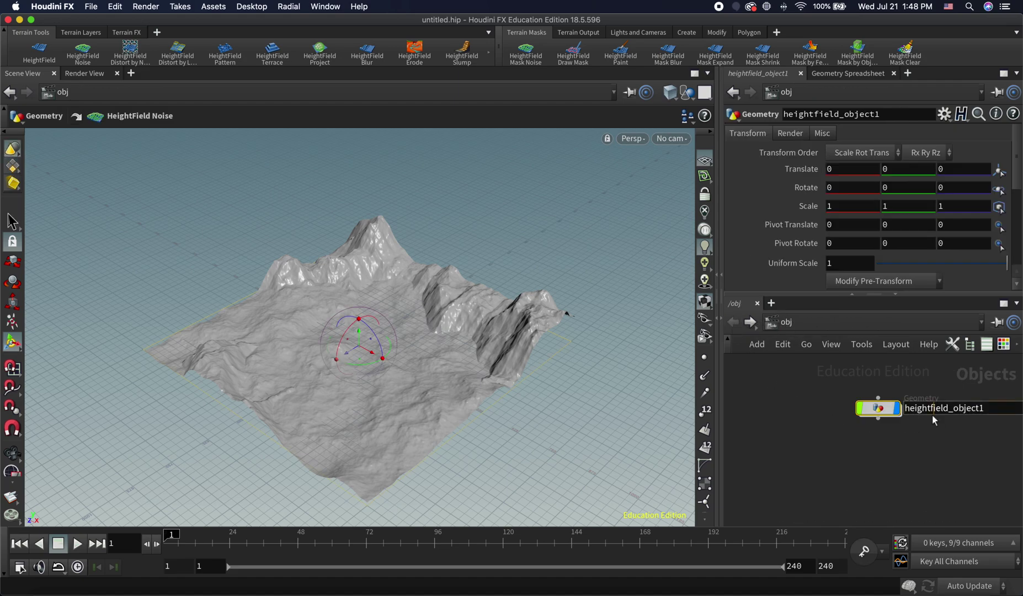
left_click_drag(993, 409, 760, 375)
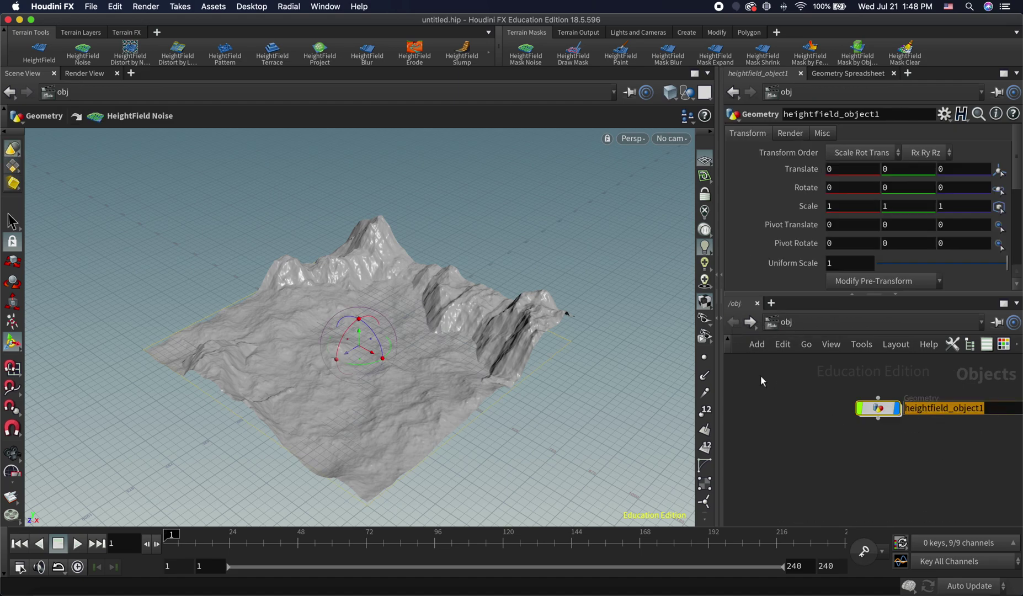
type("FM")
key("BackSpace")
key("BackSpace")
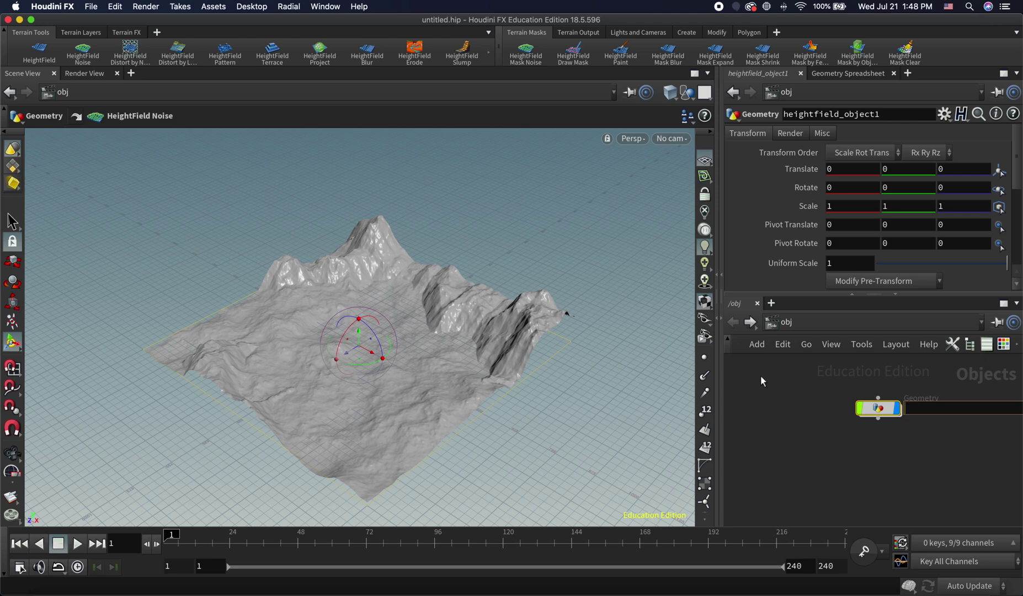
type("Master_Terrain")
key("Return")
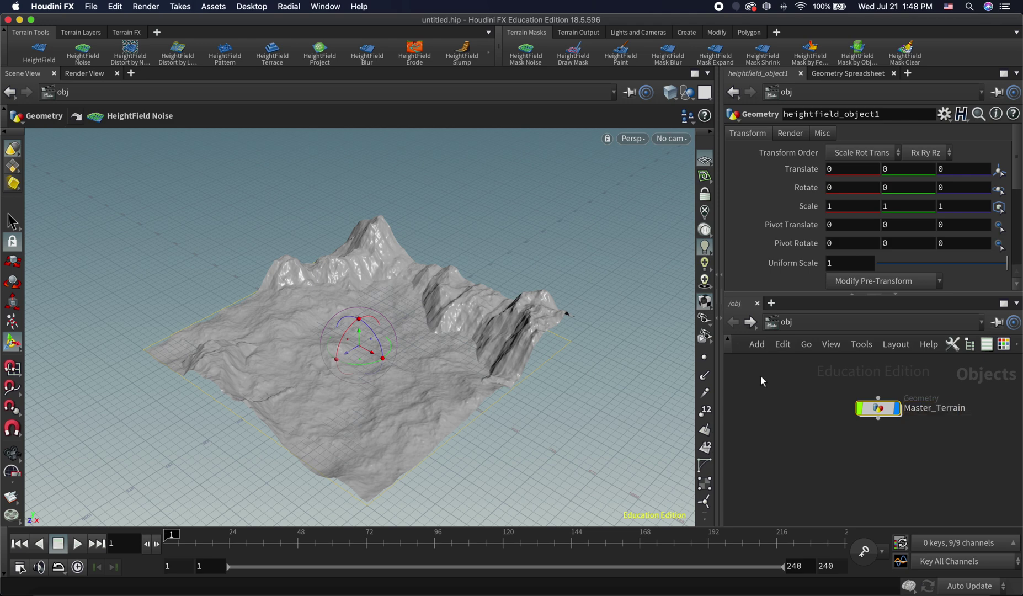
double_click(878, 408)
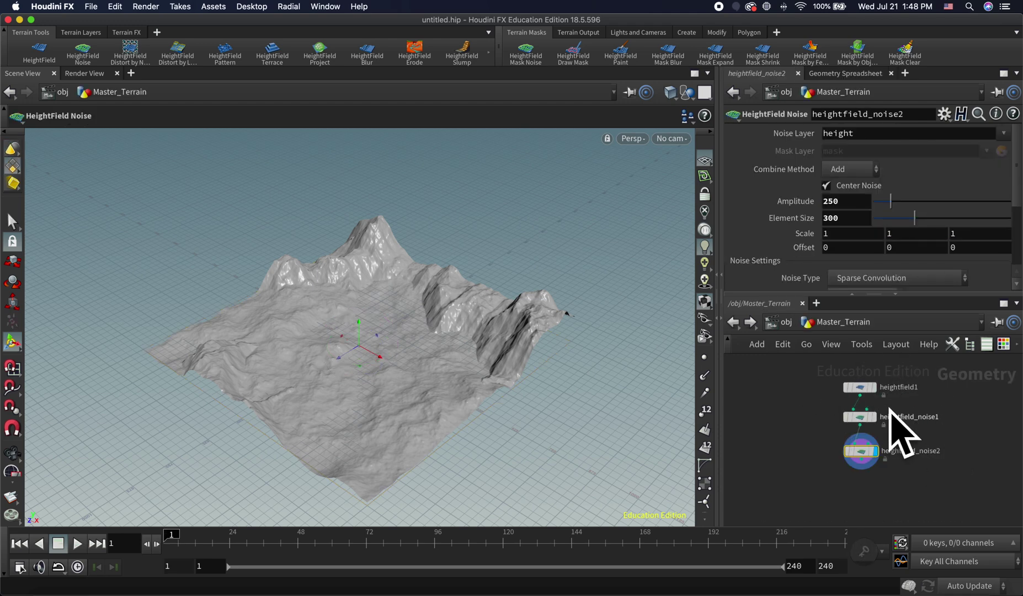
key("space")
left_click_drag(804, 422, 908, 424)
key("space")
mouse_move(852, 403)
left_mouse_down()
mouse_move(859, 423)
mouse_move(838, 427)
mouse_move(842, 402)
left_mouse_up()
key("space")
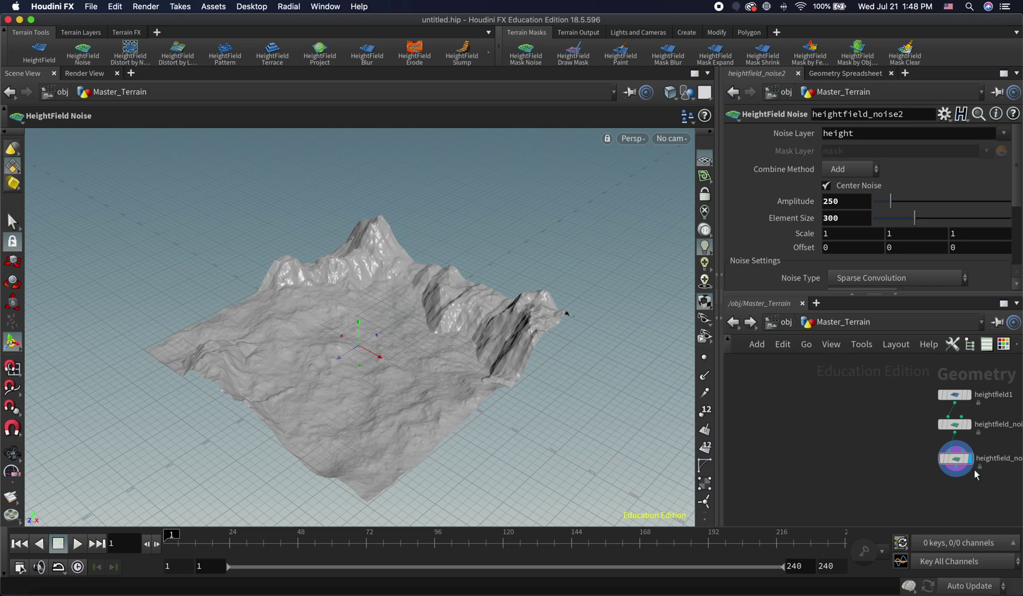
Add a HeightField node (heightfield2) and position it left of the existing terrain chain.
key("Tab")
mouse_move(783, 385)
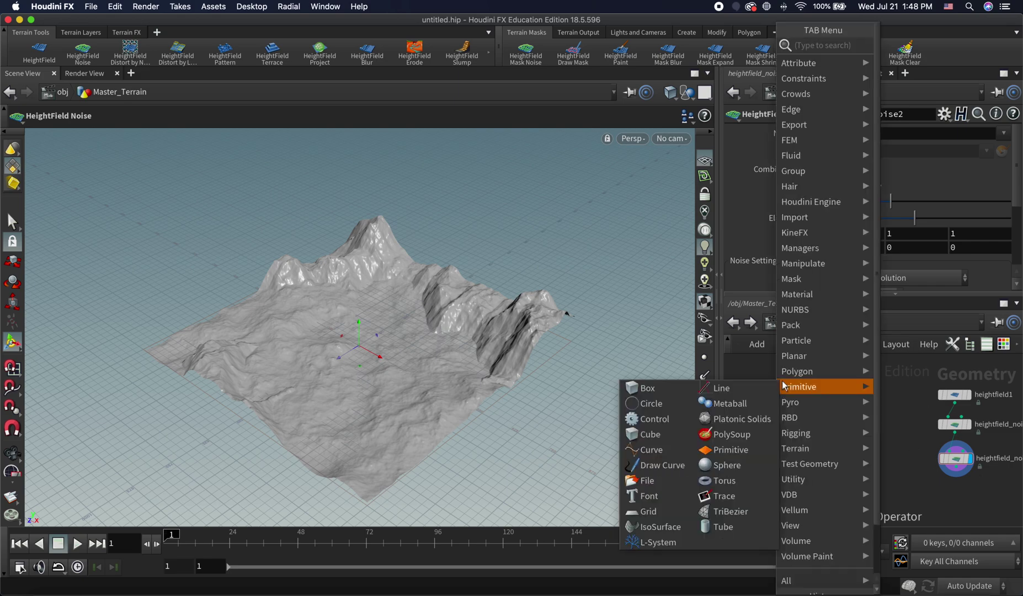
type("hf")
key("Return")
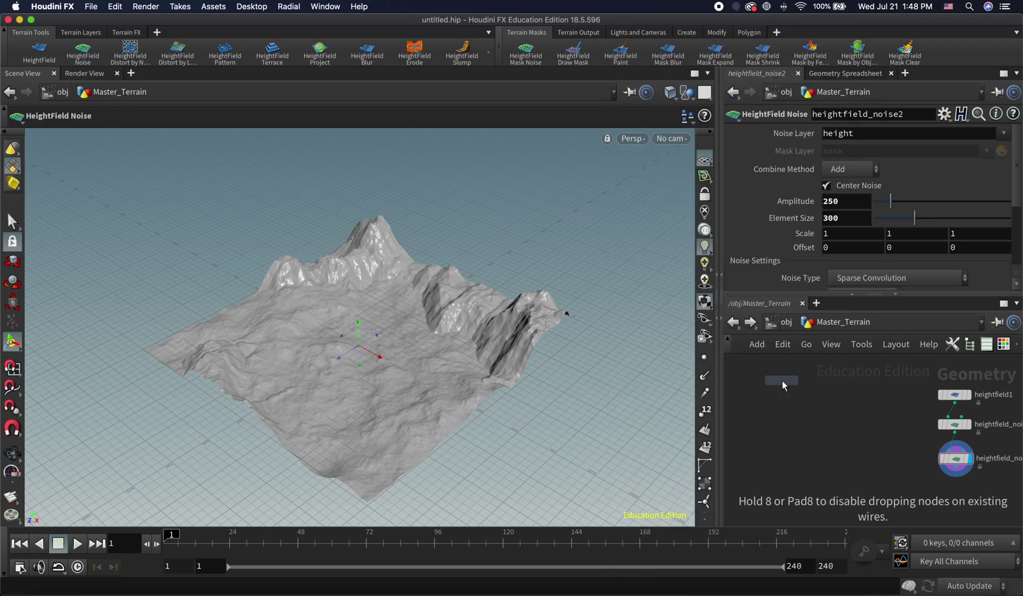
left_click(800, 405)
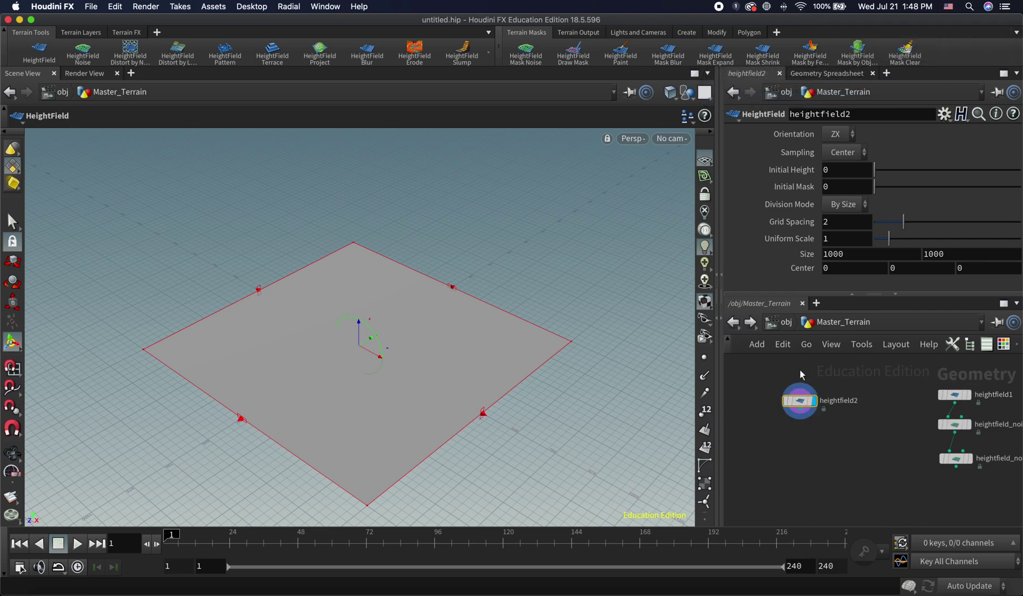
left_click_drag(797, 406, 798, 400)
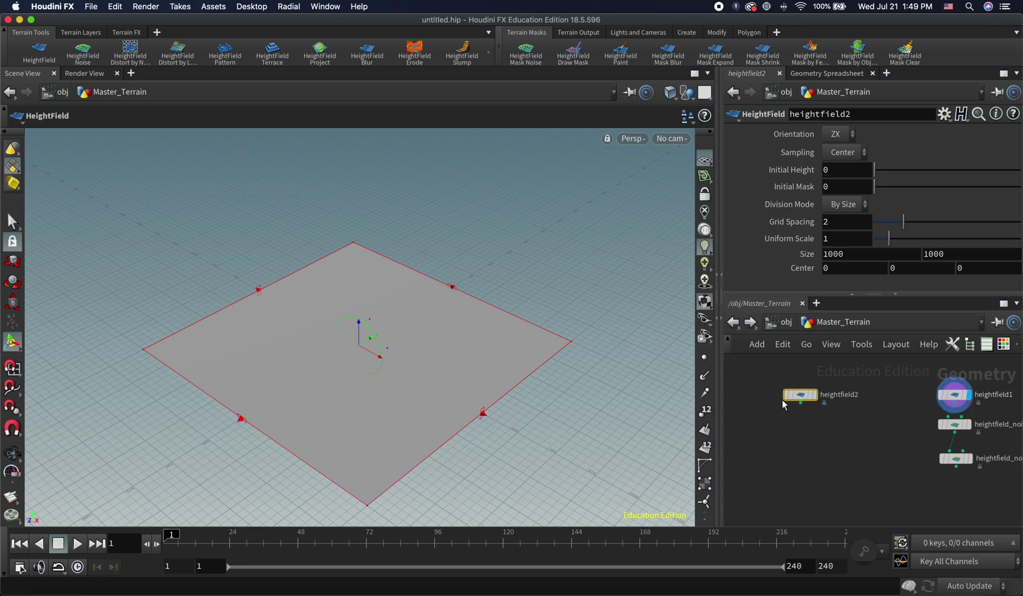
mouse_move(801, 399)
left_click_drag(801, 403, 779, 403)
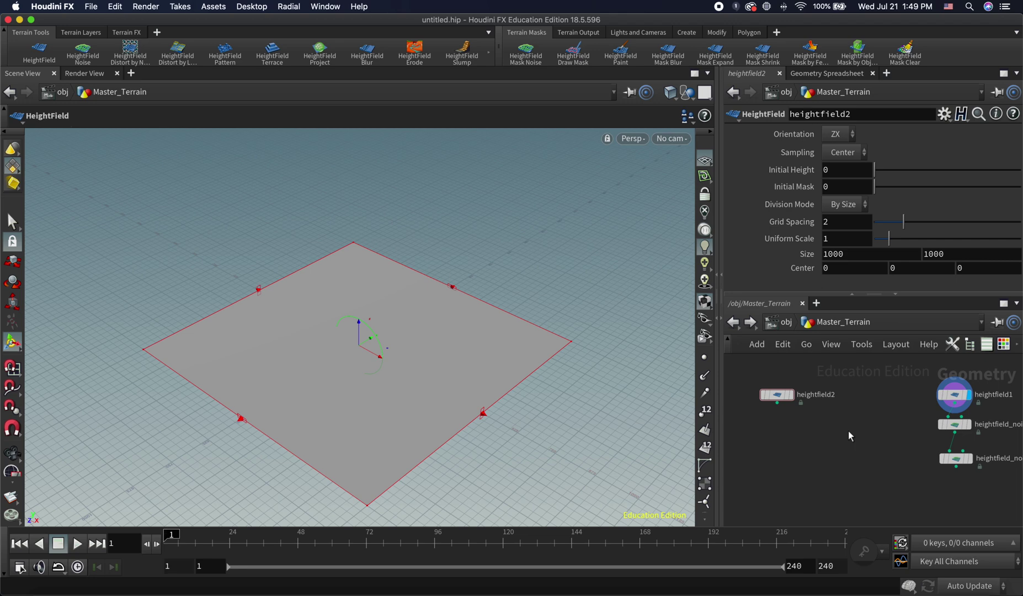
key("Tab")
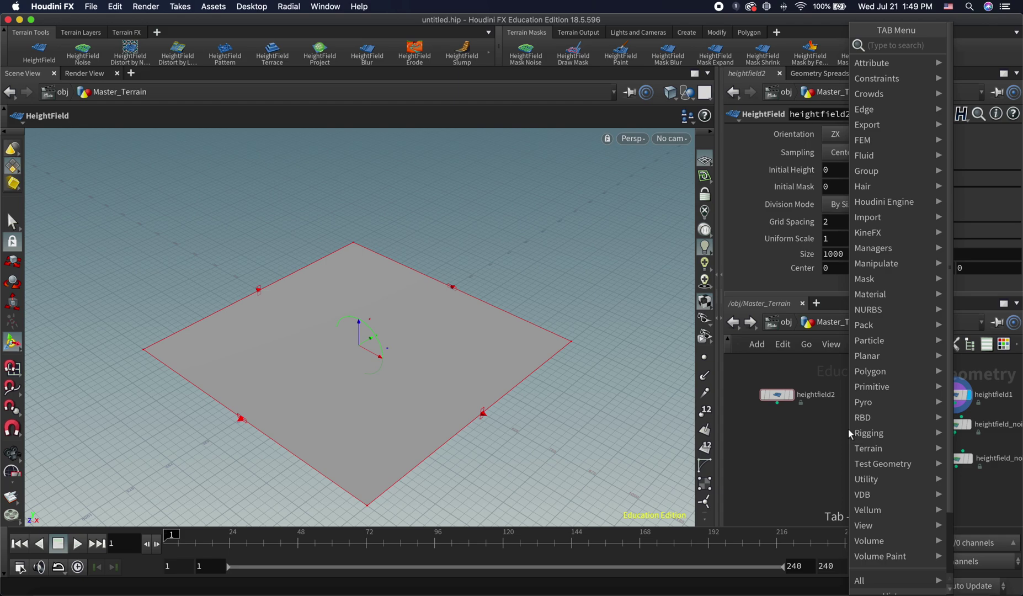
Search 'hf mas' and choose HeightField Mask by Object from the results.
type("hf")
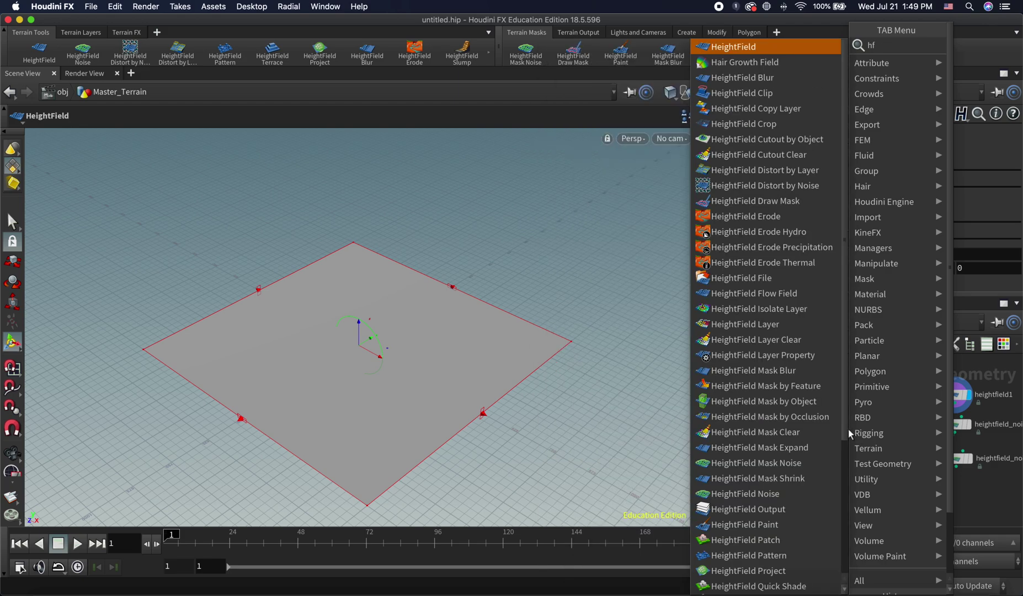
type(" mask")
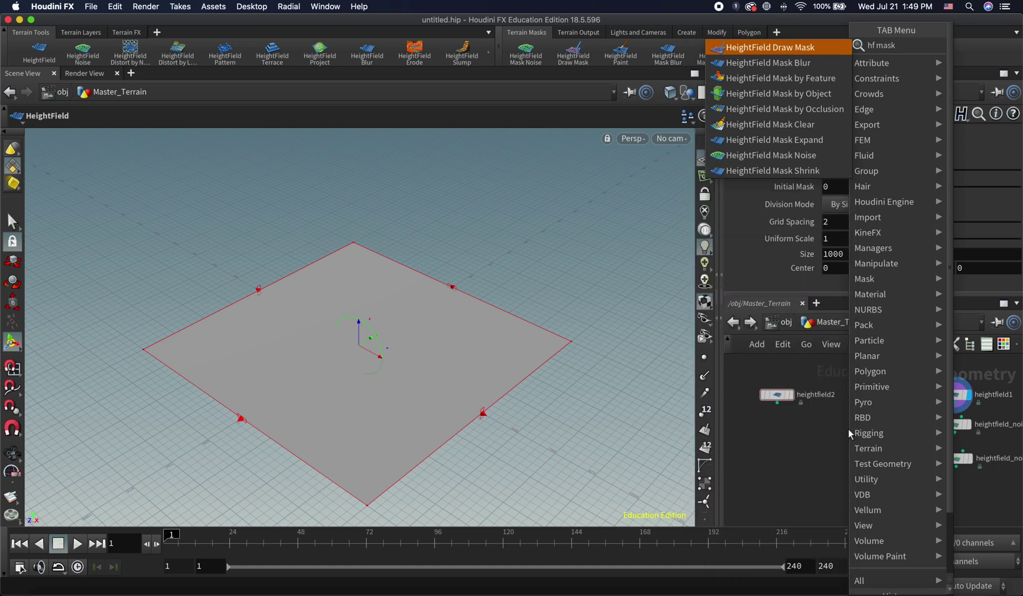
key("Down")
key("Down")
key("Down")
key("Down")
key("Down")
key("Down")
key("Down")
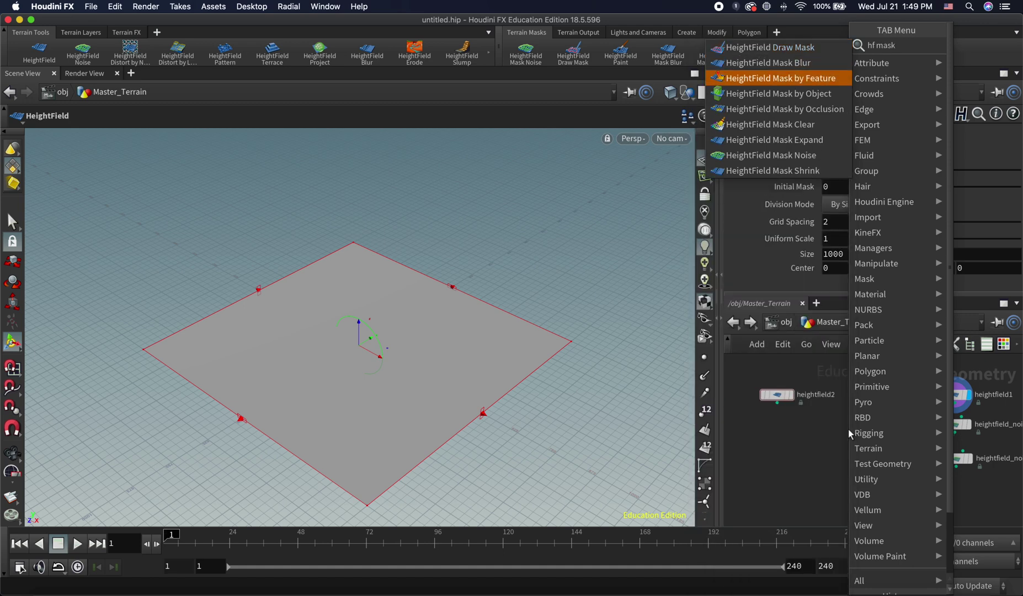
key("Up")
key("Up")
key("Up")
key("Up")
key("Up")
key("Up")
key("Up")
key("Down")
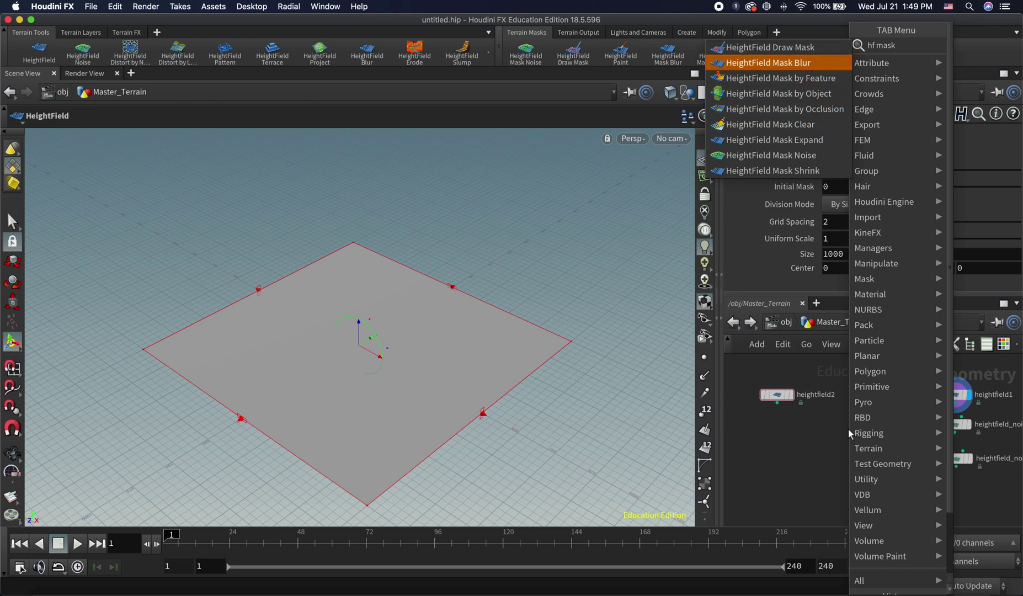
key("Down")
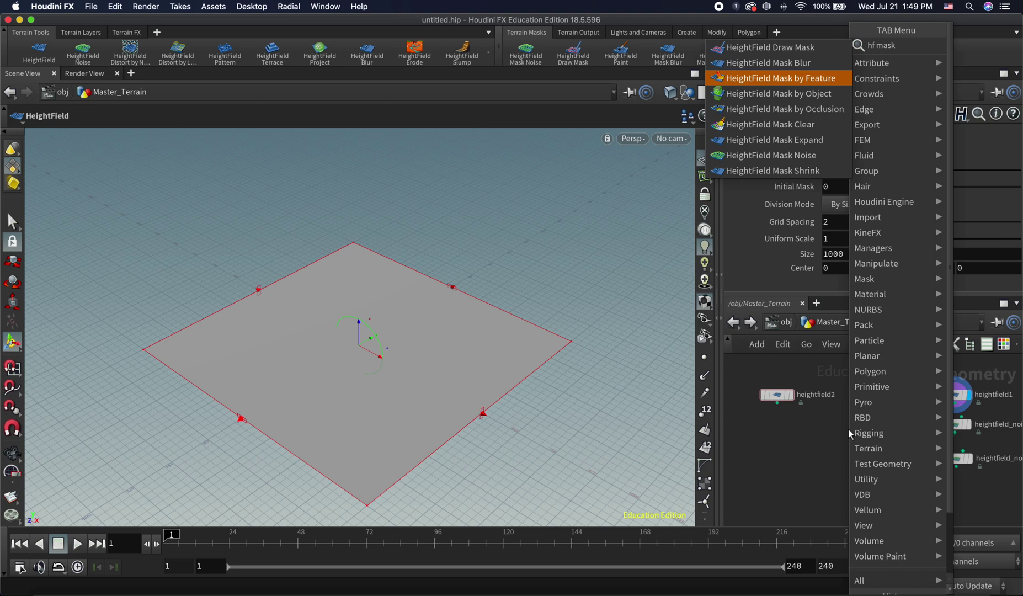
key("Down")
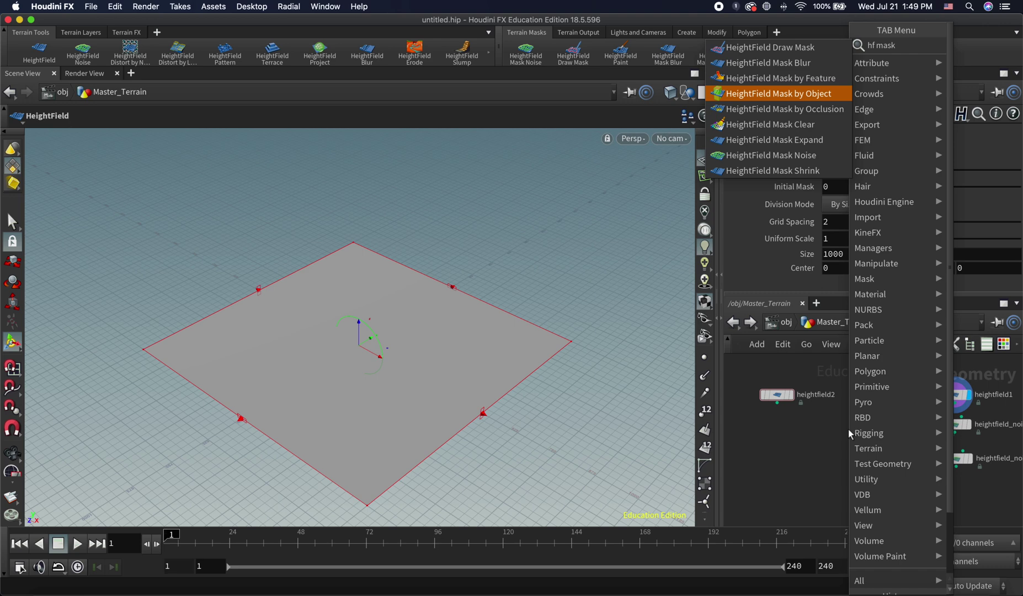
key("Return")
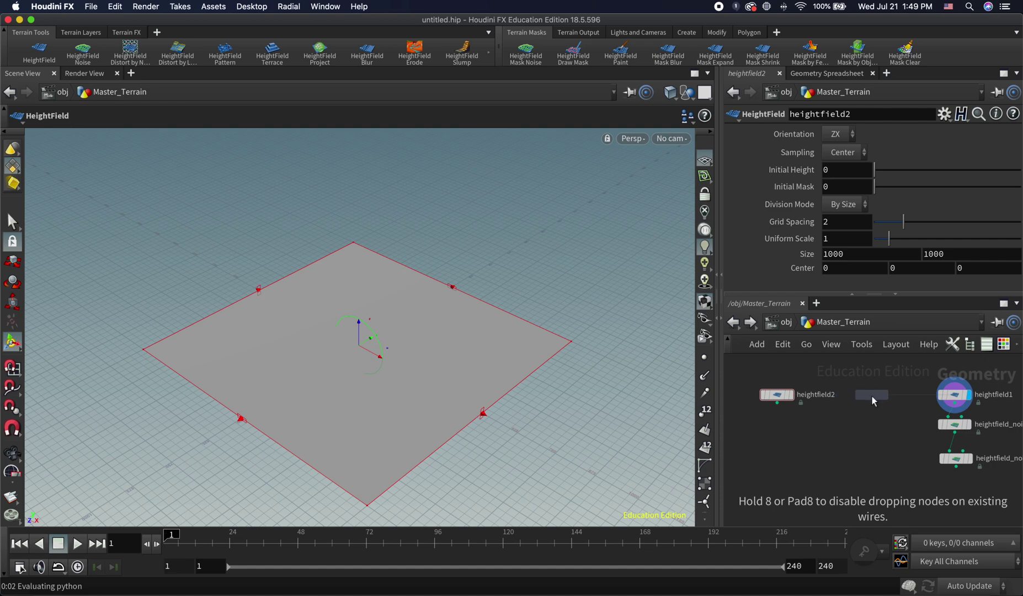
Place the Mask by Object node, add sphere1, wire sphere1 and heightfield2 into it, and display it.
left_click(870, 396)
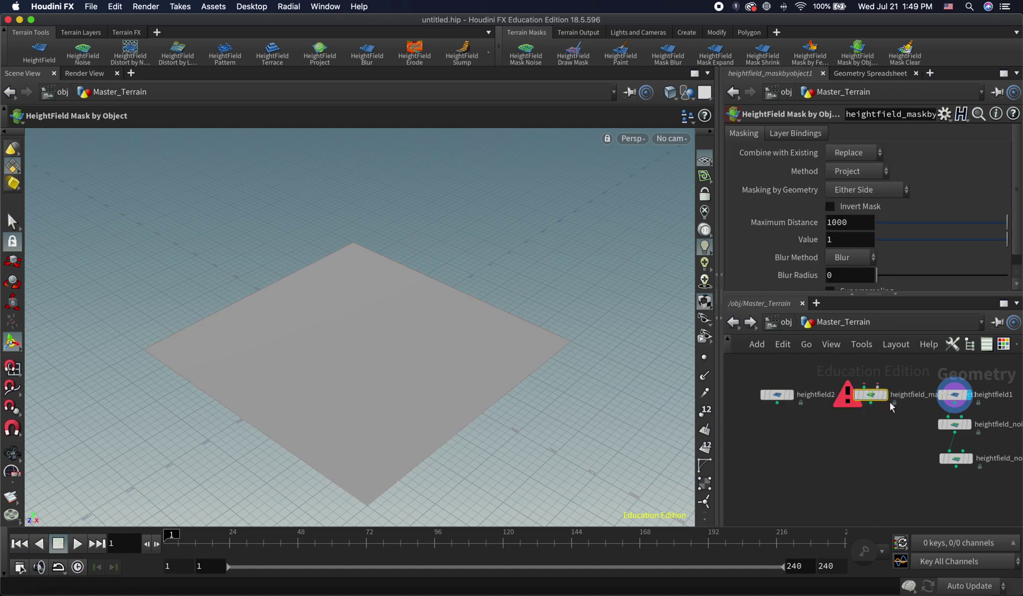
left_click_drag(873, 400, 838, 451)
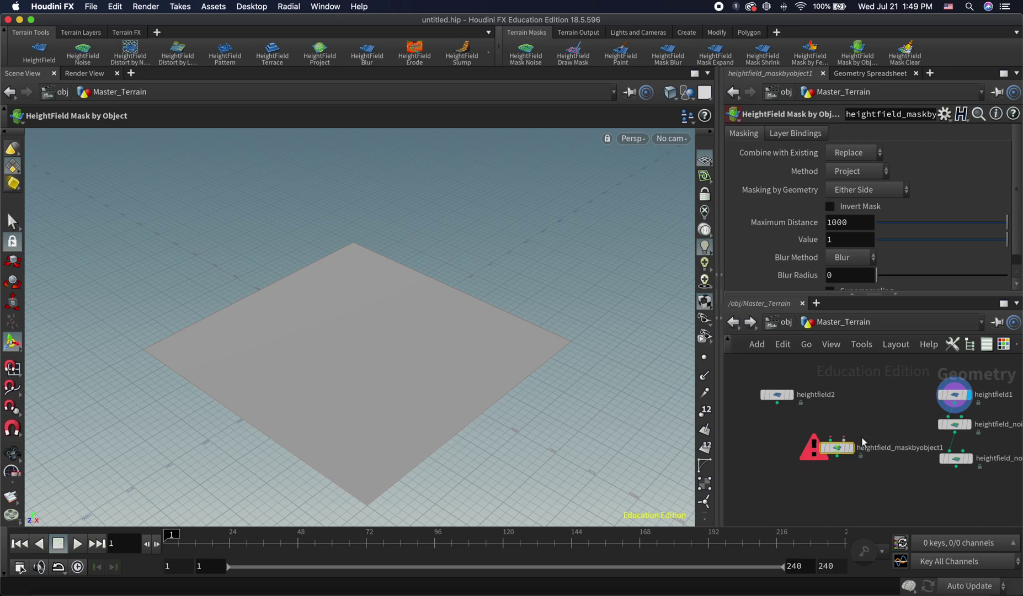
key("Tab")
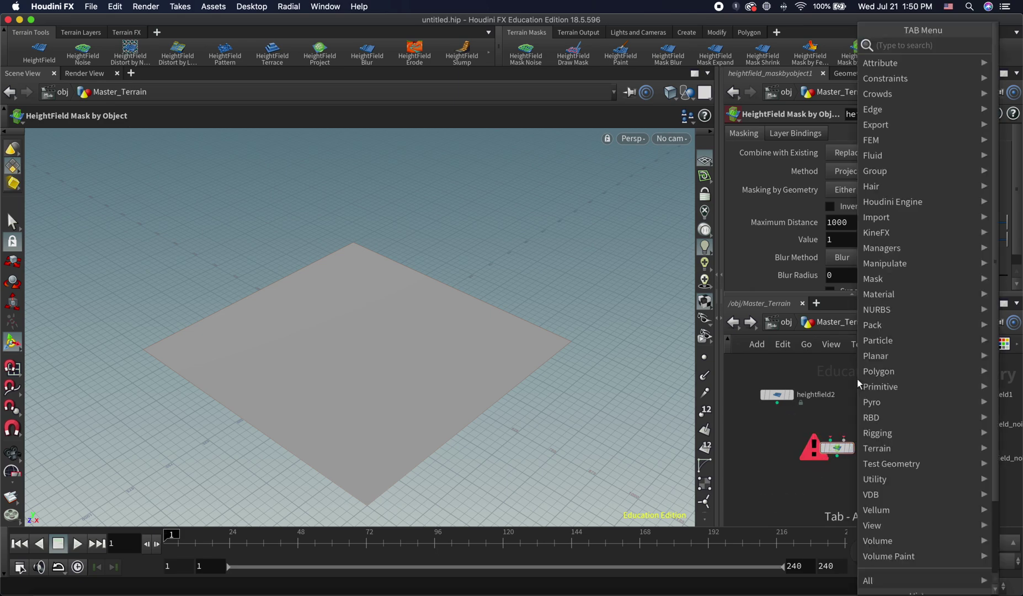
left_click(857, 379)
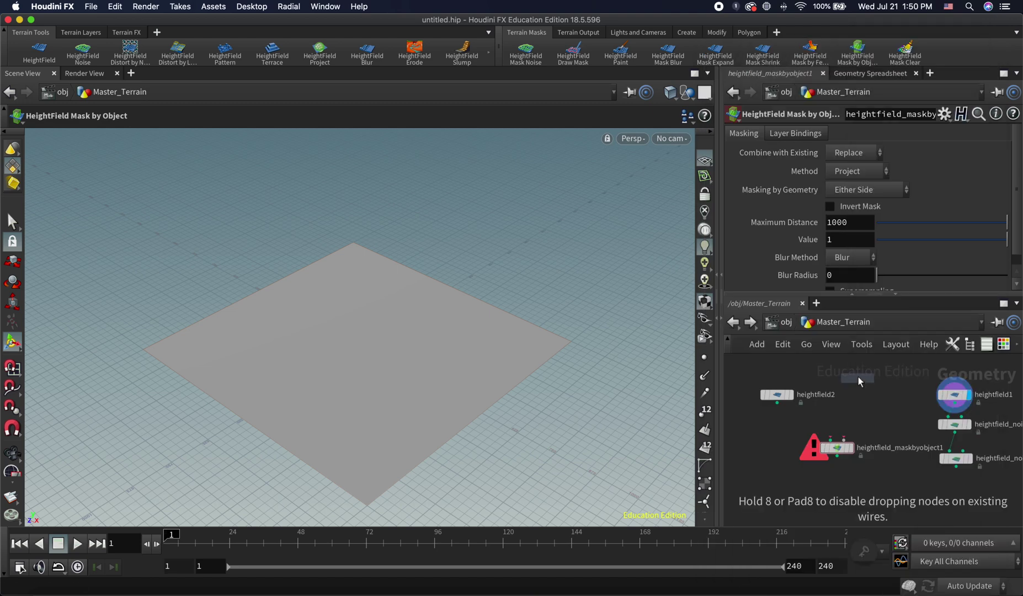
left_click(867, 410)
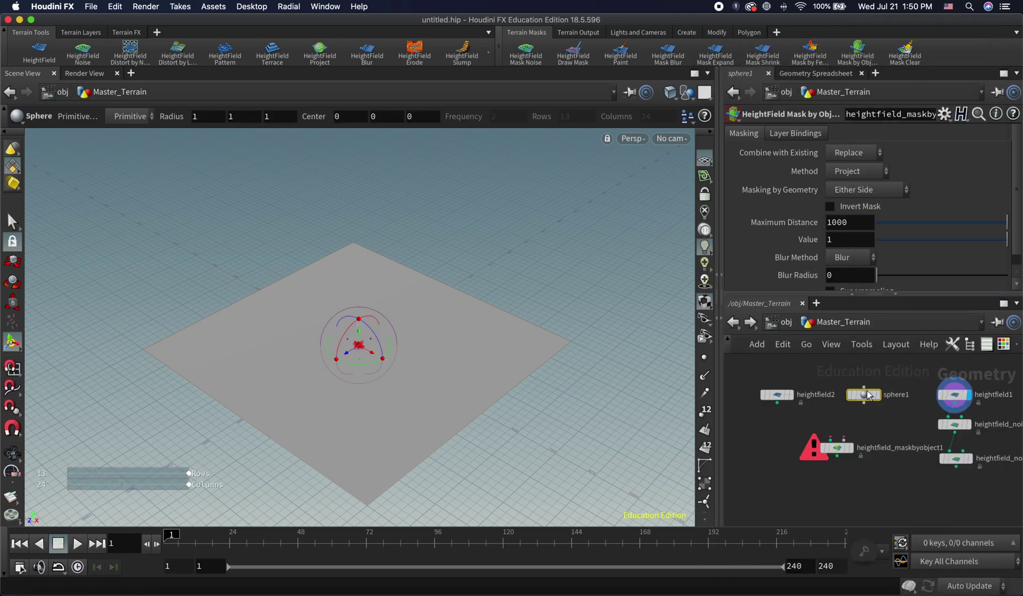
left_click_drag(863, 402, 843, 439)
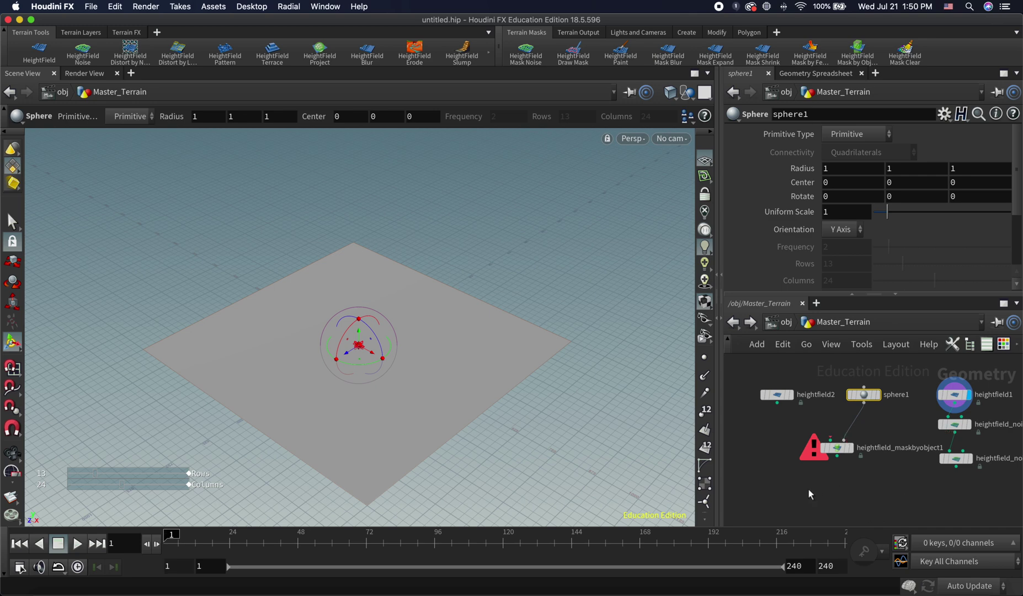
left_click_drag(777, 402, 828, 441)
left_click(850, 448)
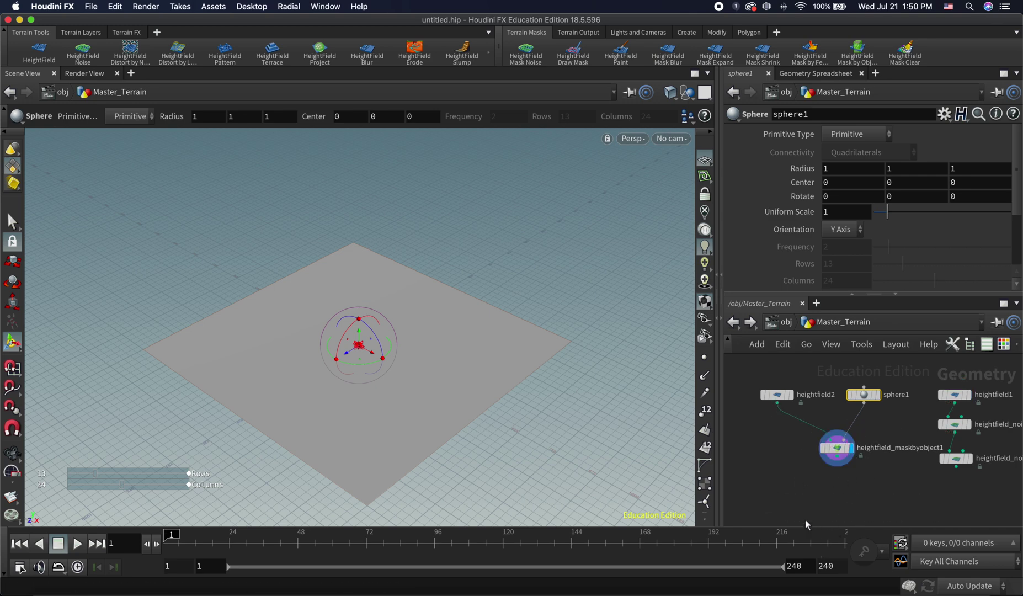
left_click(838, 450)
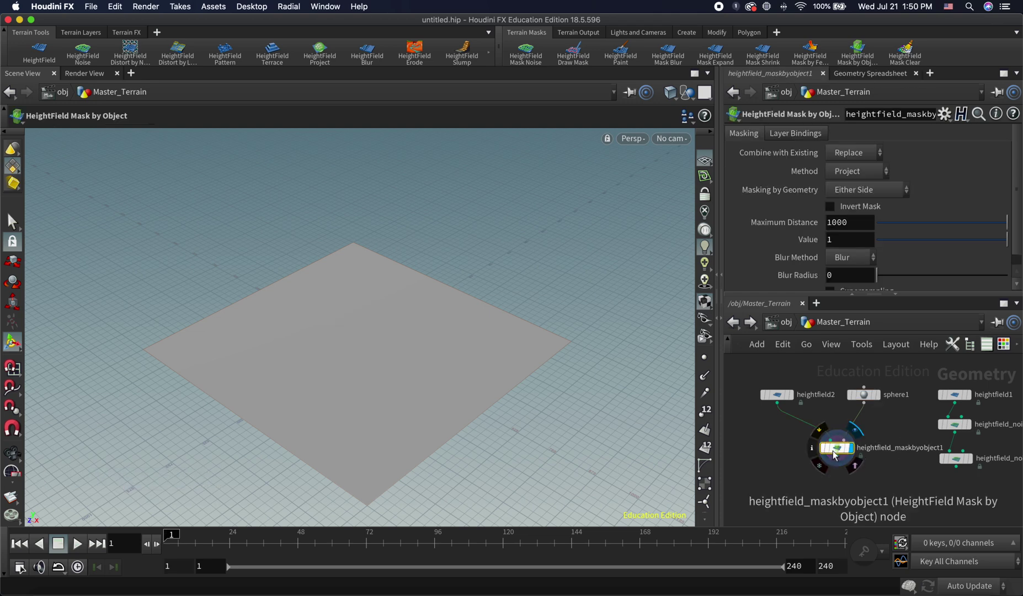
Set sphere1's Uniform Scale to 50.
left_click(864, 394)
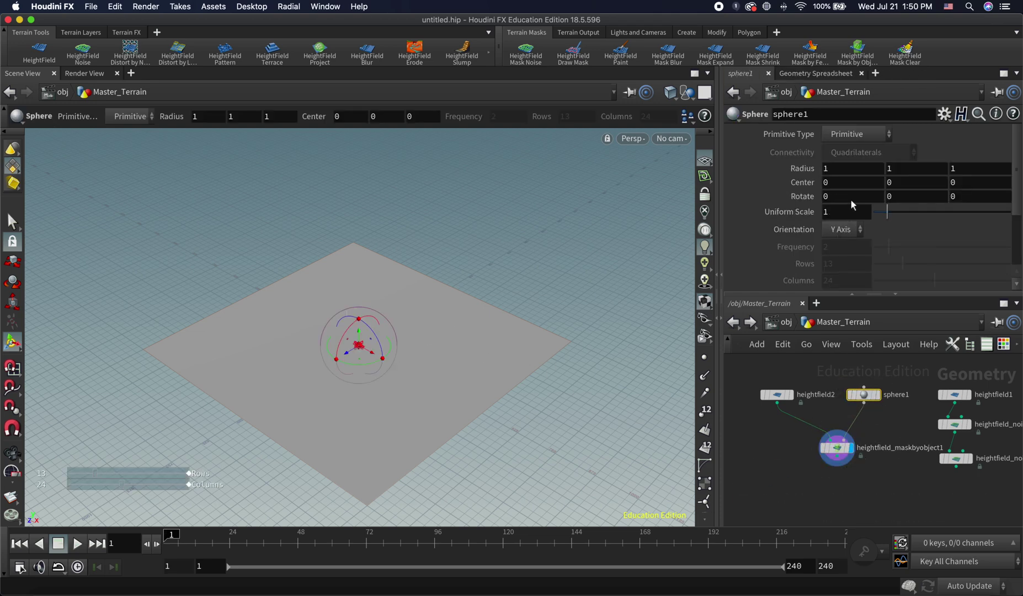
left_click(846, 212)
key("BackSpace")
type("50")
key("Return")
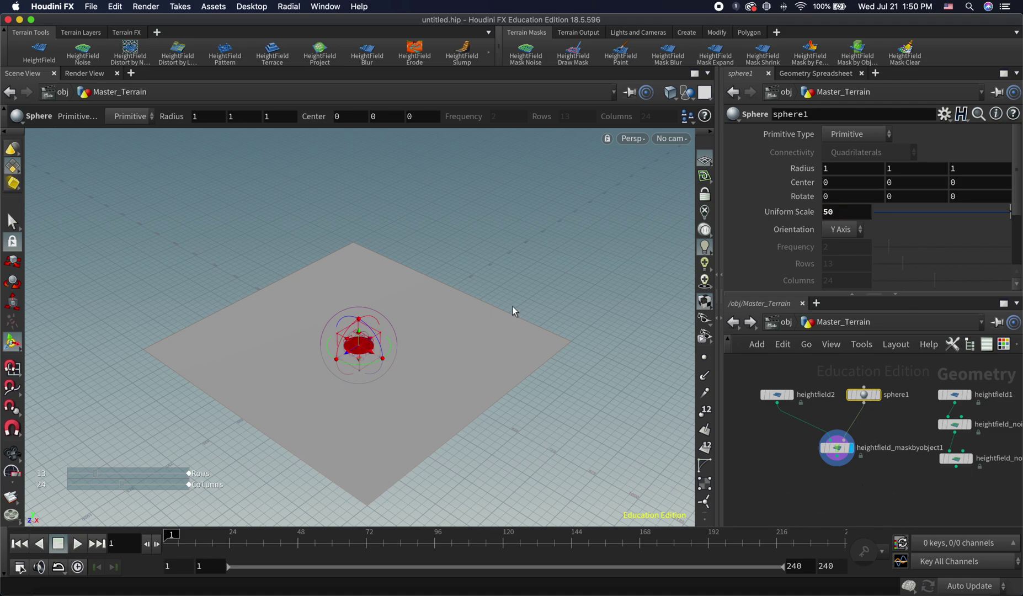
left_click_drag(512, 311, 377, 319)
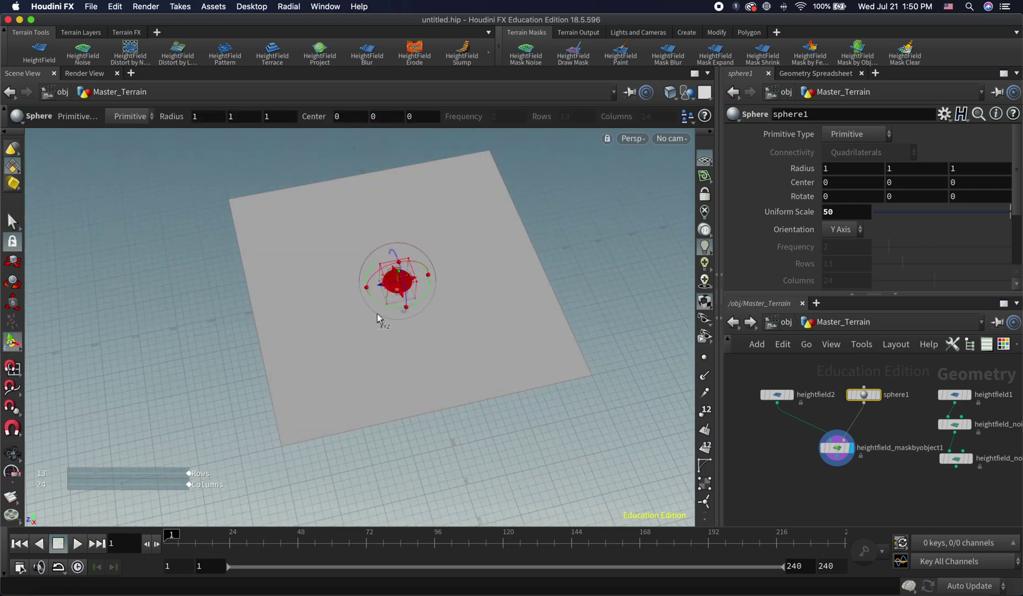
left_click(838, 448)
left_click_drag(450, 448, 497, 431)
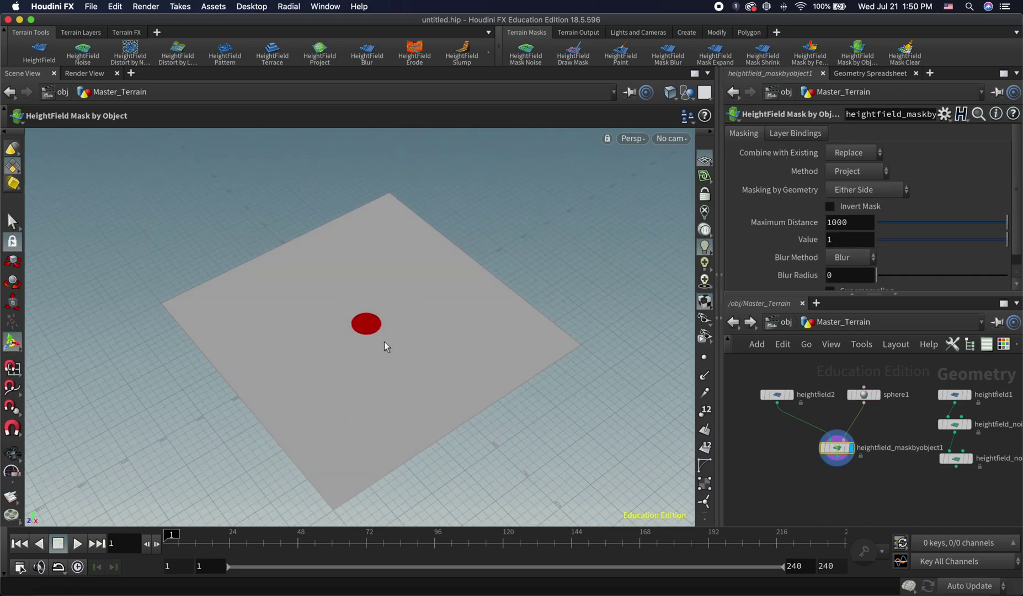
right_click_drag(361, 260, 571, 380)
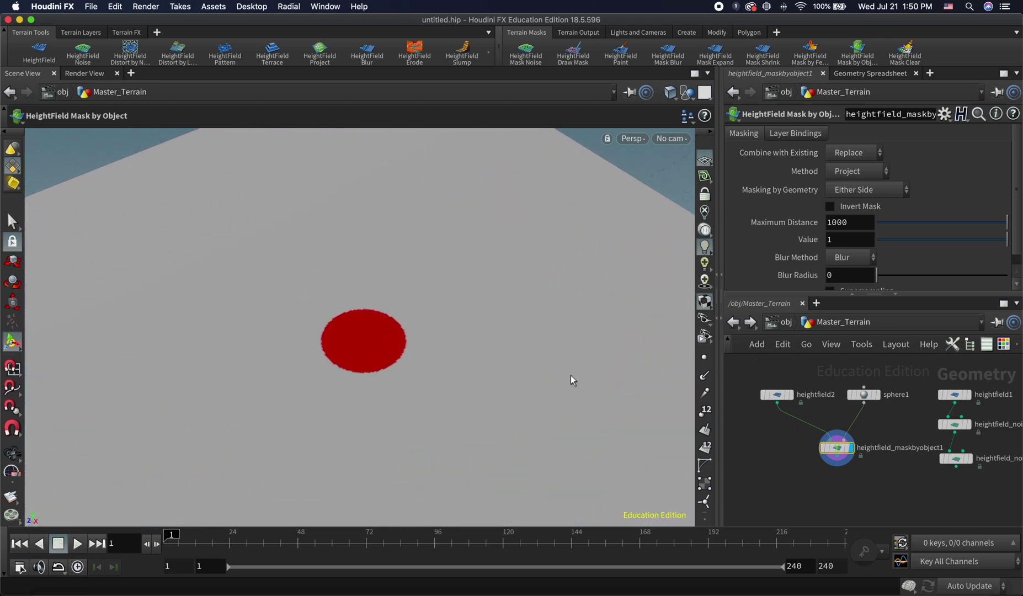
right_click_drag(418, 347, 544, 359)
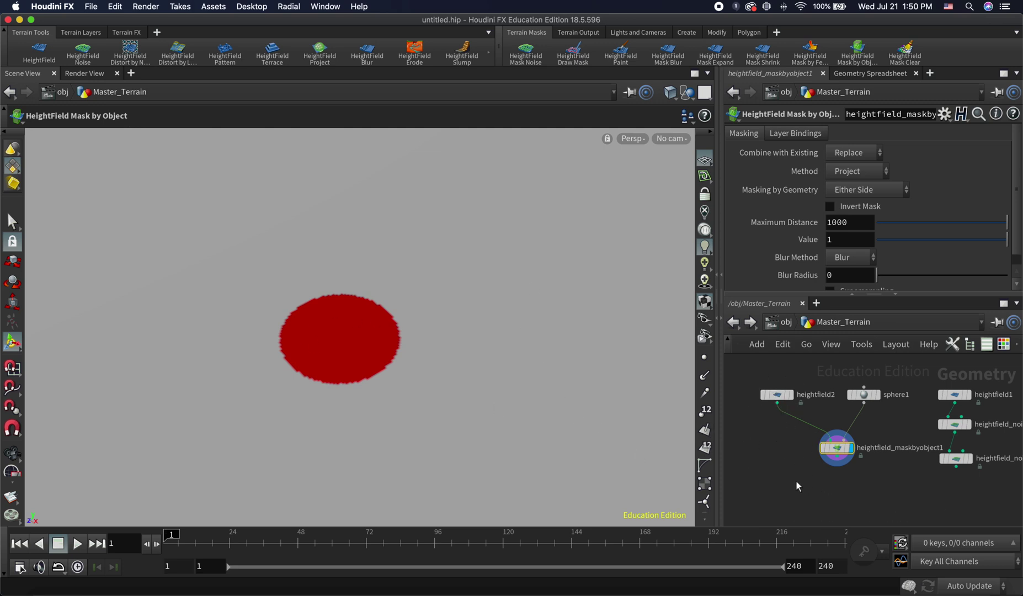
left_click_drag(803, 491, 810, 456)
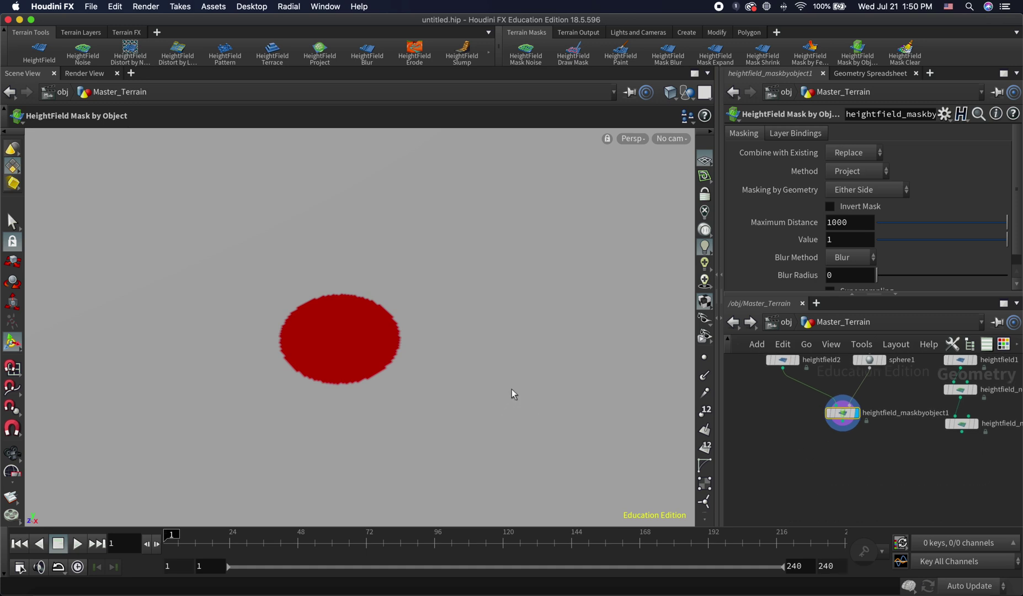
right_click(494, 363)
key("Escape")
key("Escape")
mouse_move(460, 354)
left_mouse_down()
mouse_move(434, 313)
mouse_move(280, 300)
mouse_move(406, 331)
mouse_move(486, 333)
mouse_move(429, 326)
mouse_move(385, 376)
mouse_move(459, 343)
mouse_move(473, 363)
left_mouse_up()
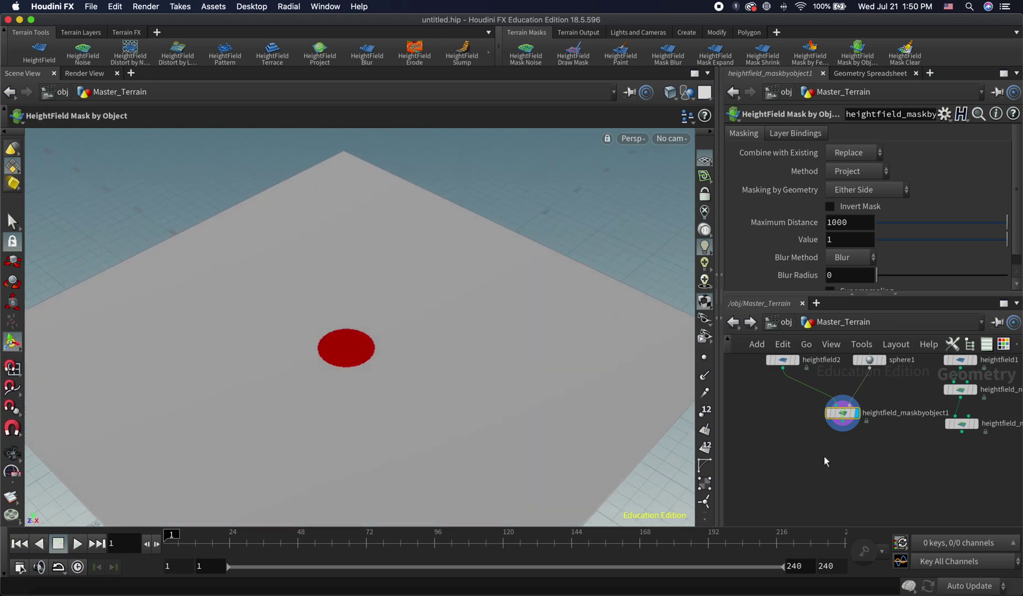
mouse_move(870, 377)
left_mouse_down()
mouse_move(862, 451)
mouse_move(872, 379)
mouse_move(862, 397)
mouse_move(878, 395)
left_mouse_up()
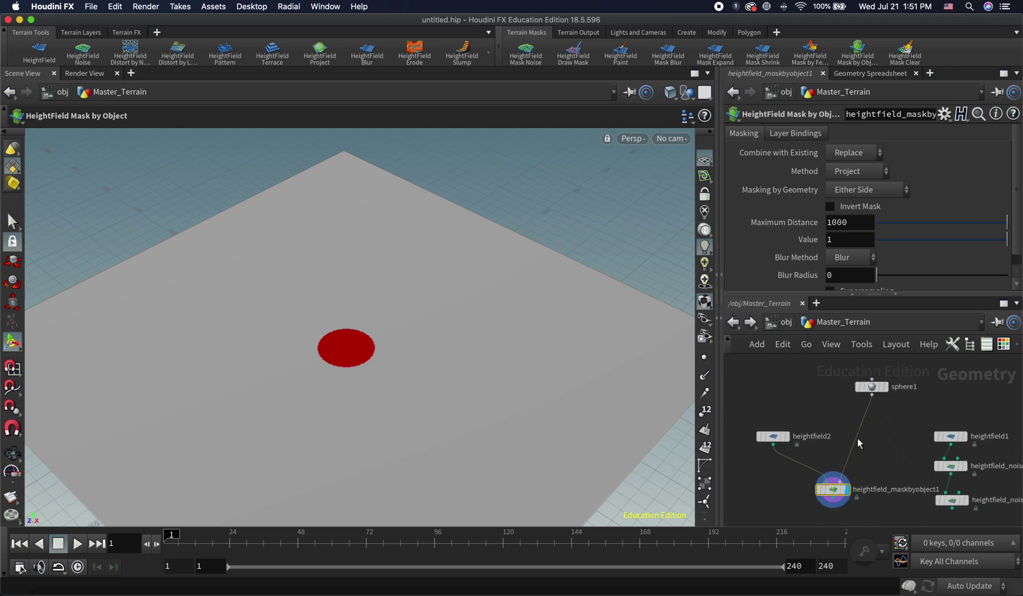
left_click_drag(857, 437, 882, 443)
Insert a Mountain node (mountain1) below sphere1 and display its result.
key("Tab")
type("mou")
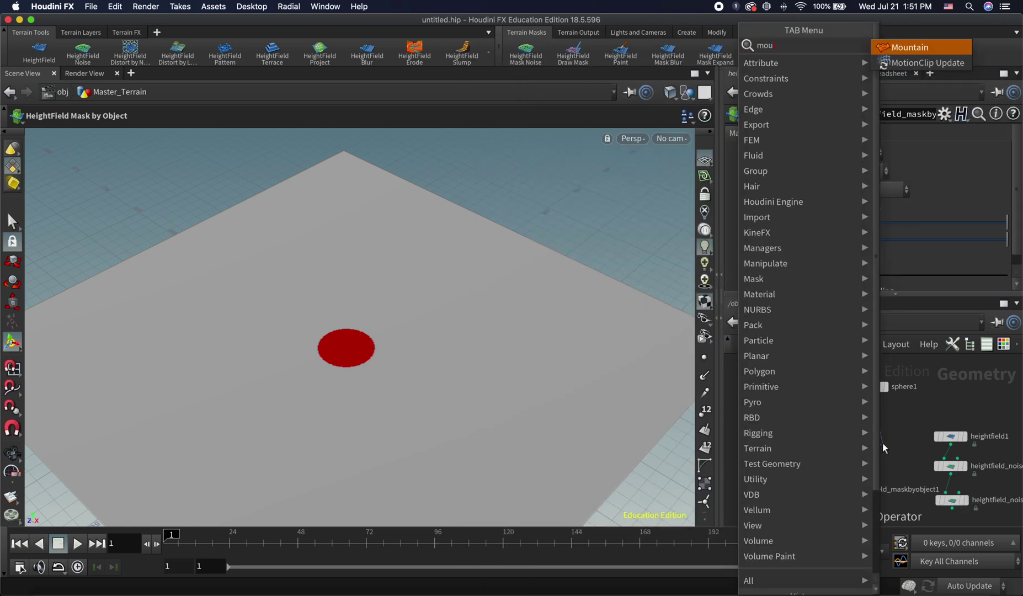
key("Return")
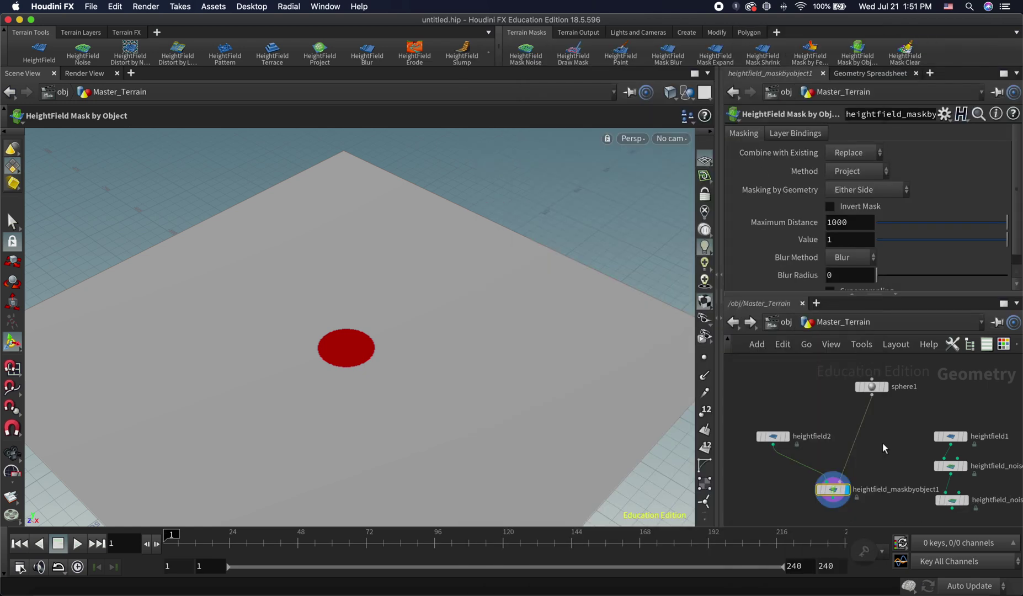
left_click(881, 442)
left_click_drag(880, 443, 873, 443)
left_click(885, 387)
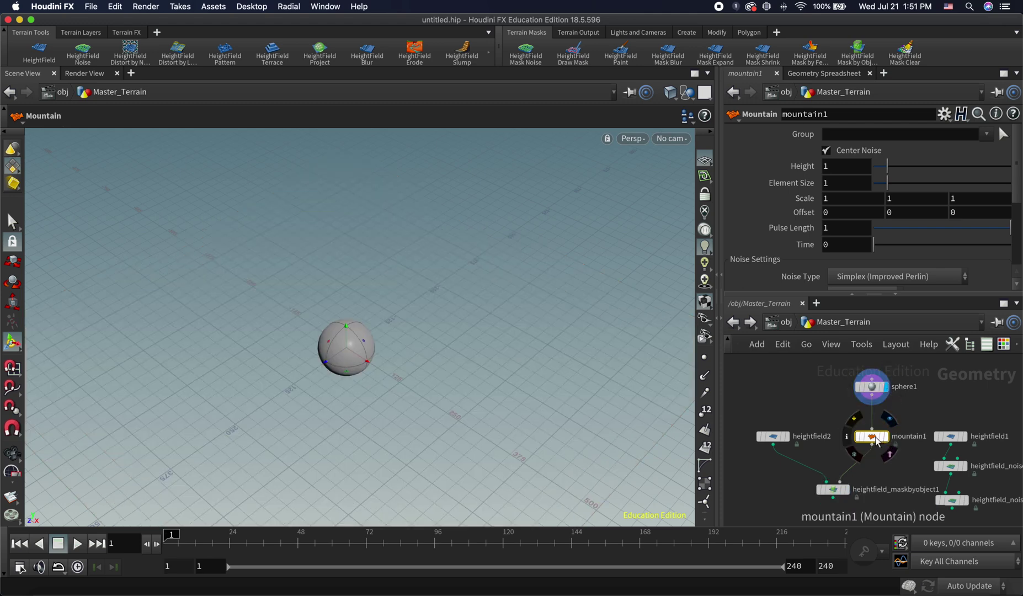
left_click(886, 437)
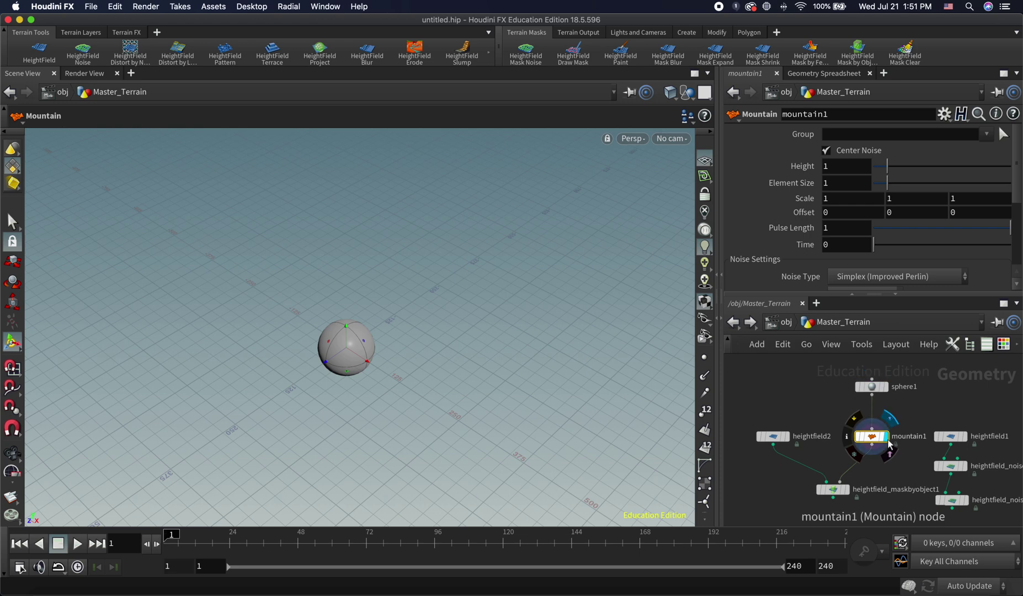
left_click(876, 388)
Switch sphere1's Primitive Type to Polygon.
left_click(863, 138)
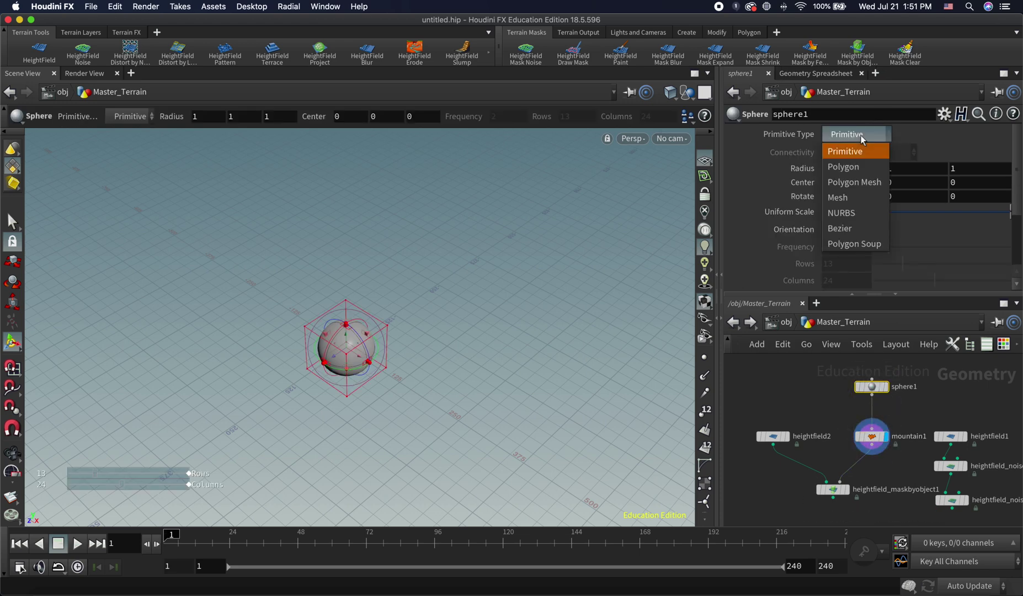
left_click(856, 166)
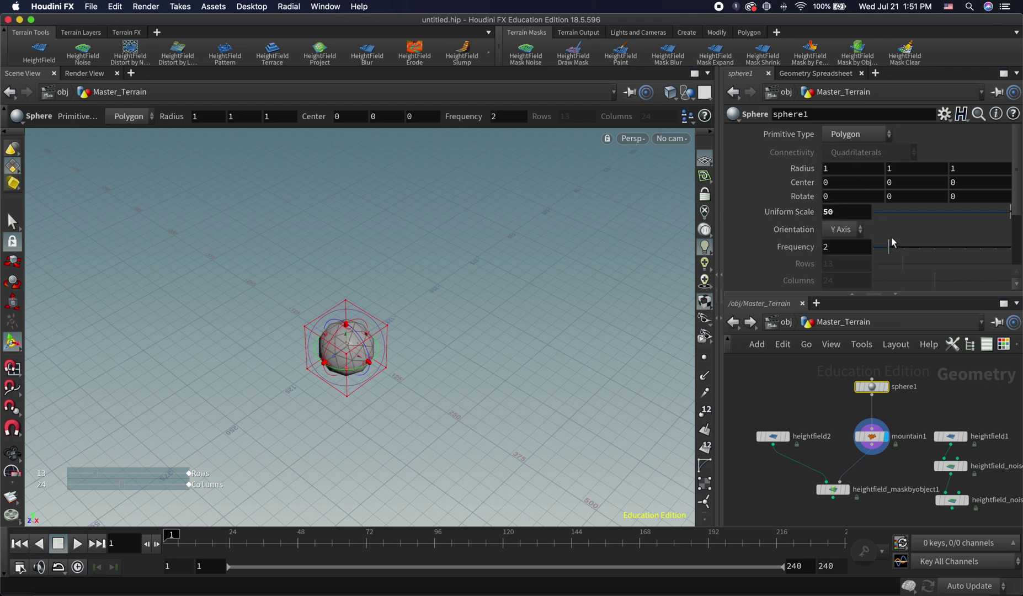
left_click(870, 436)
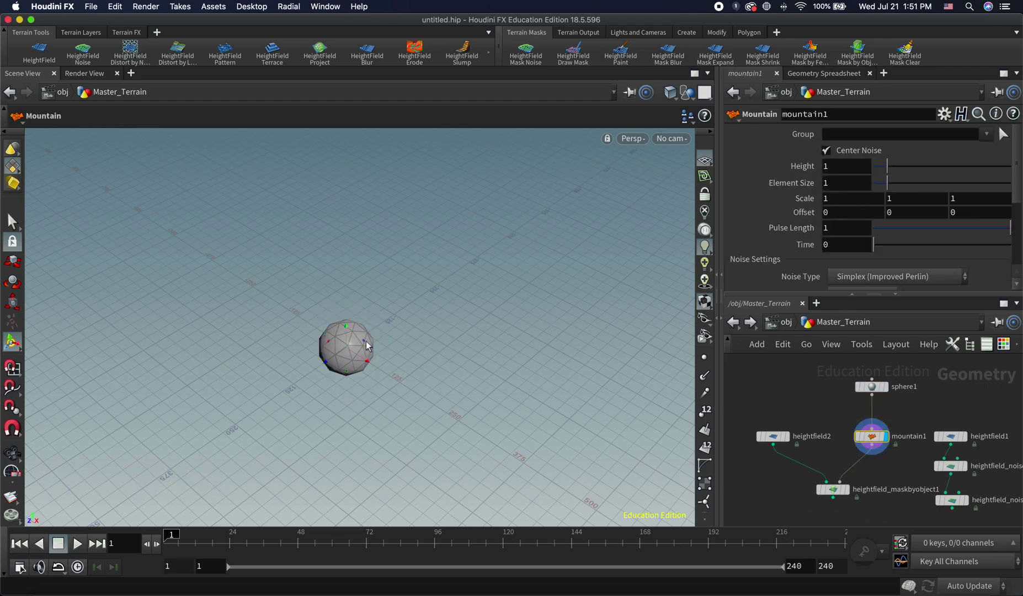
mouse_move(414, 317)
left_mouse_down()
mouse_move(433, 321)
mouse_move(417, 328)
left_mouse_up()
key("Return")
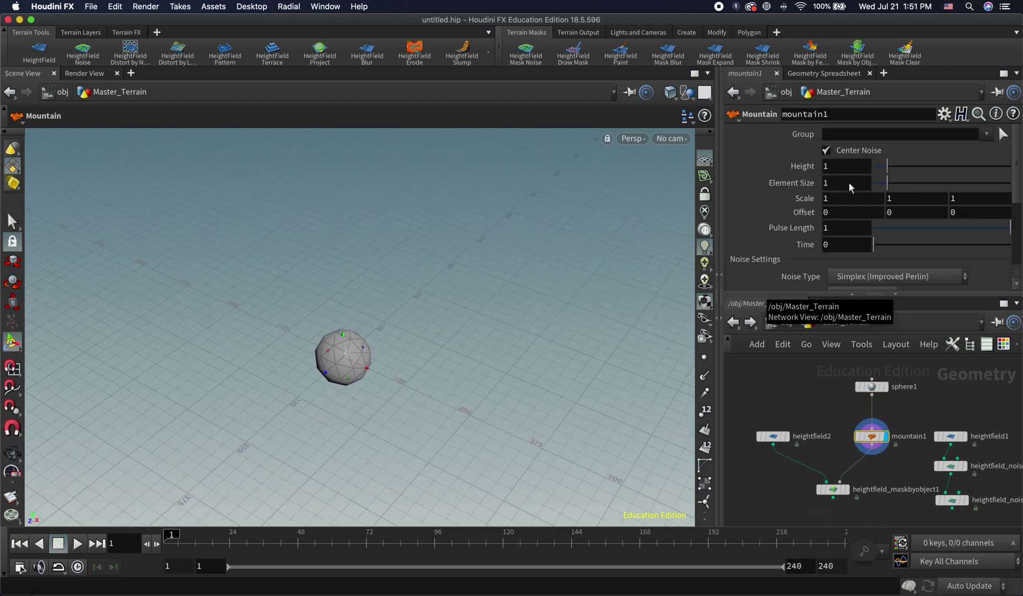
Try mountain1 with Element Size 10 and Height 50.
left_click(847, 183)
type("10")
key("Return")
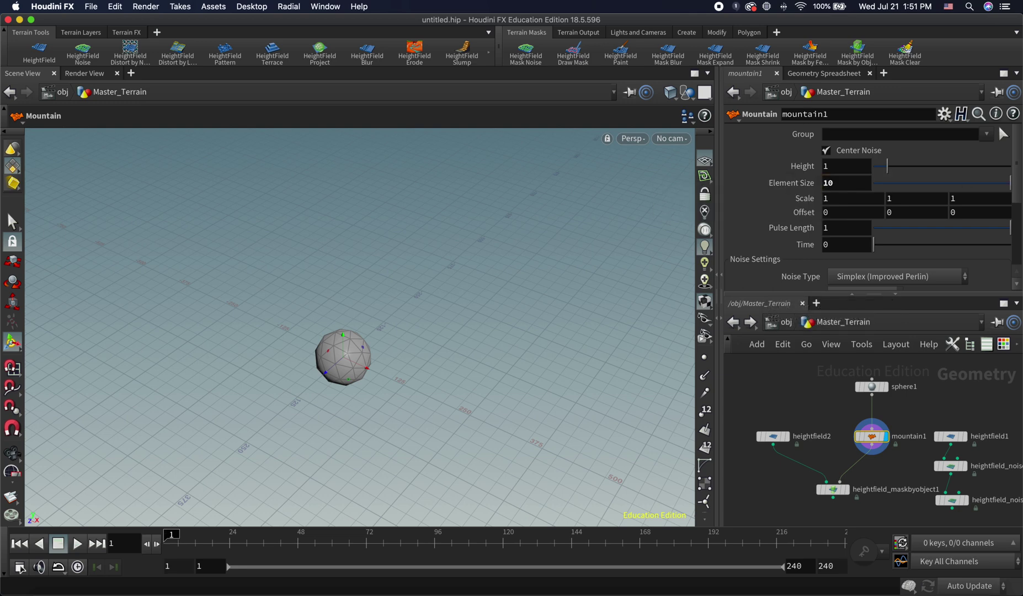
left_click(844, 167)
key("Return")
type("50")
key("Return")
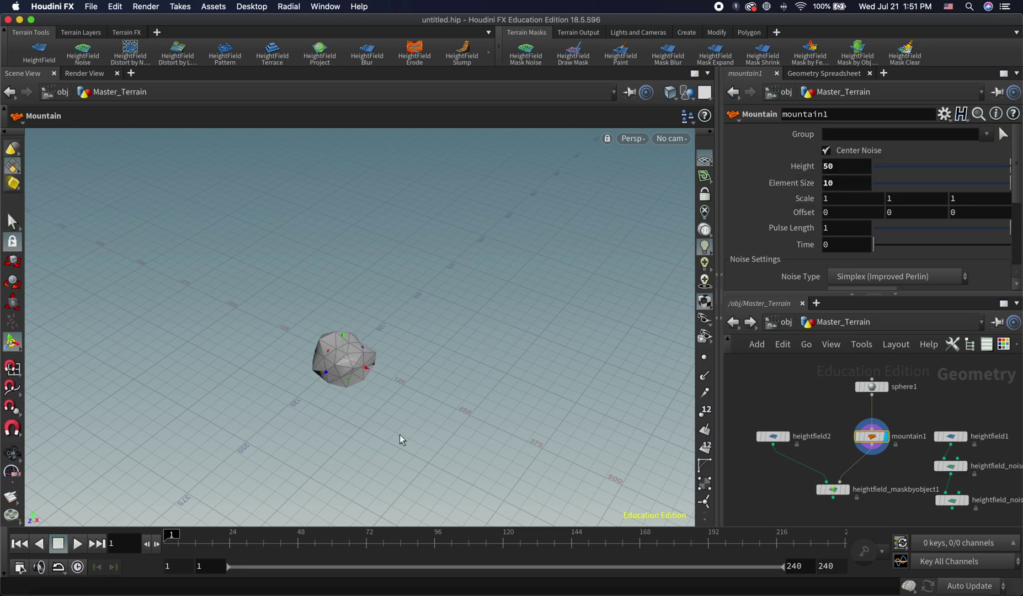
left_click_drag(400, 434, 405, 348, "alt")
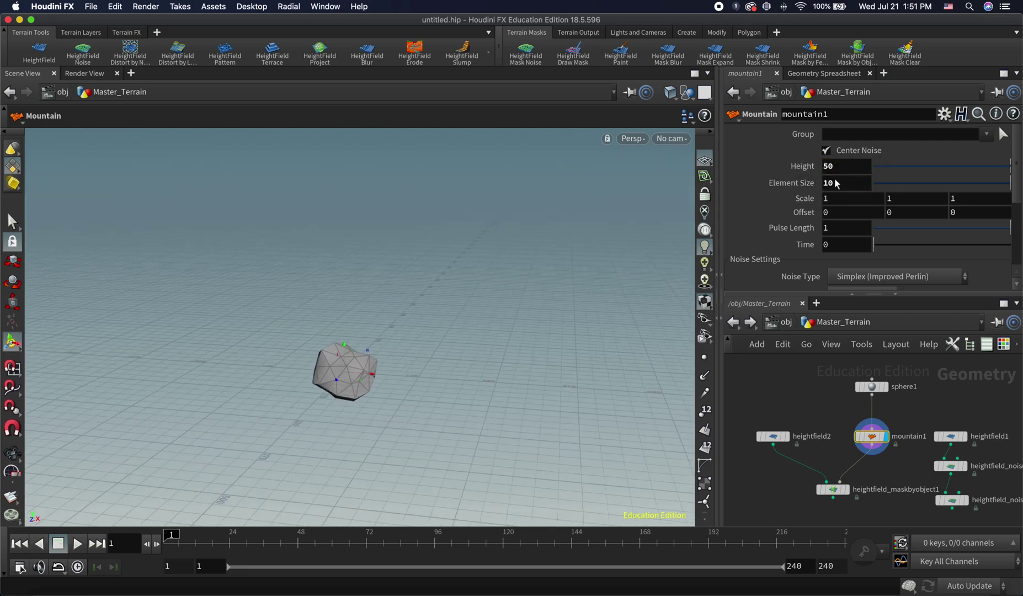
Set mountain1's Element Size to 50 and Height to 100 for a jagged rock.
double_click(837, 183)
type("0")
key("Return")
key("BackSpace")
type("50")
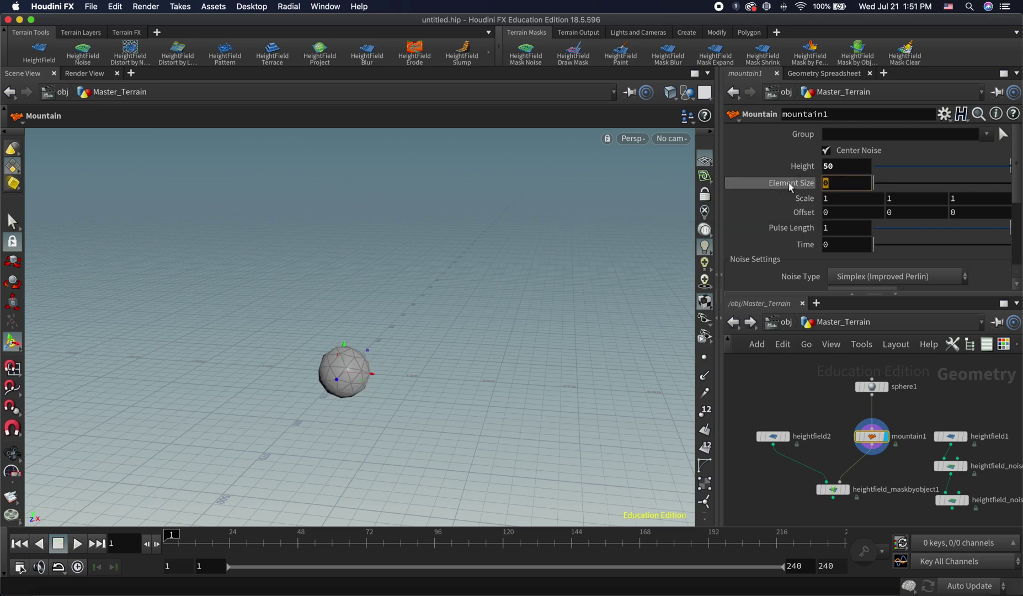
key("Return")
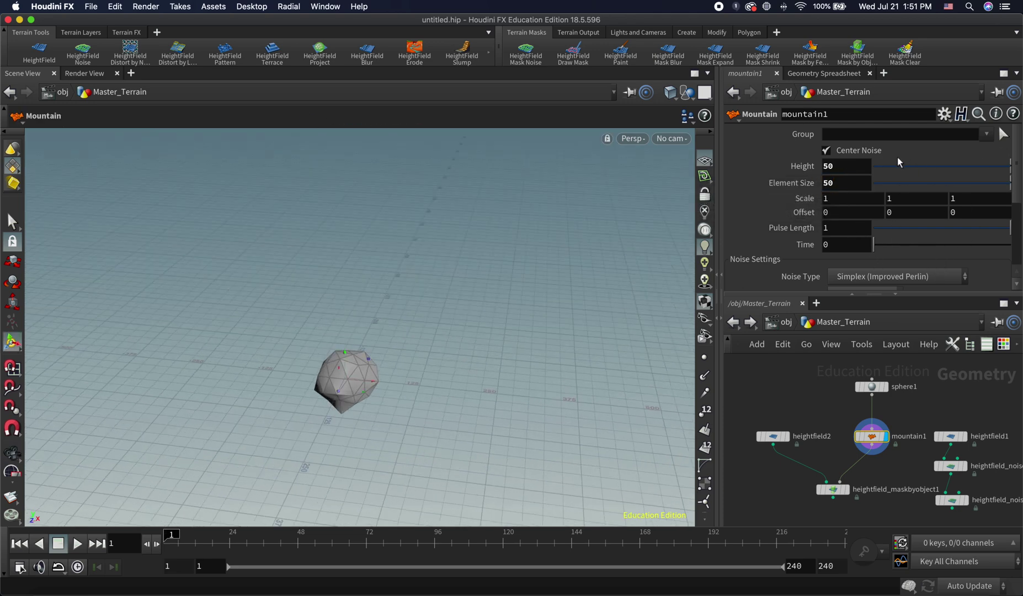
double_click(833, 166)
key("Return")
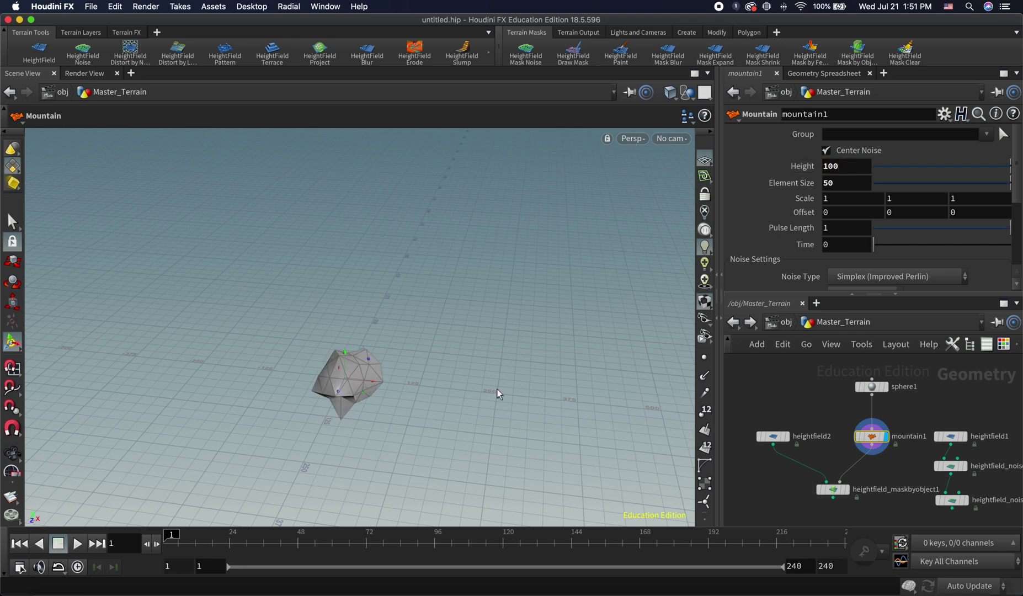
key("Escape")
left_click_drag(498, 389, 544, 334)
key("Return")
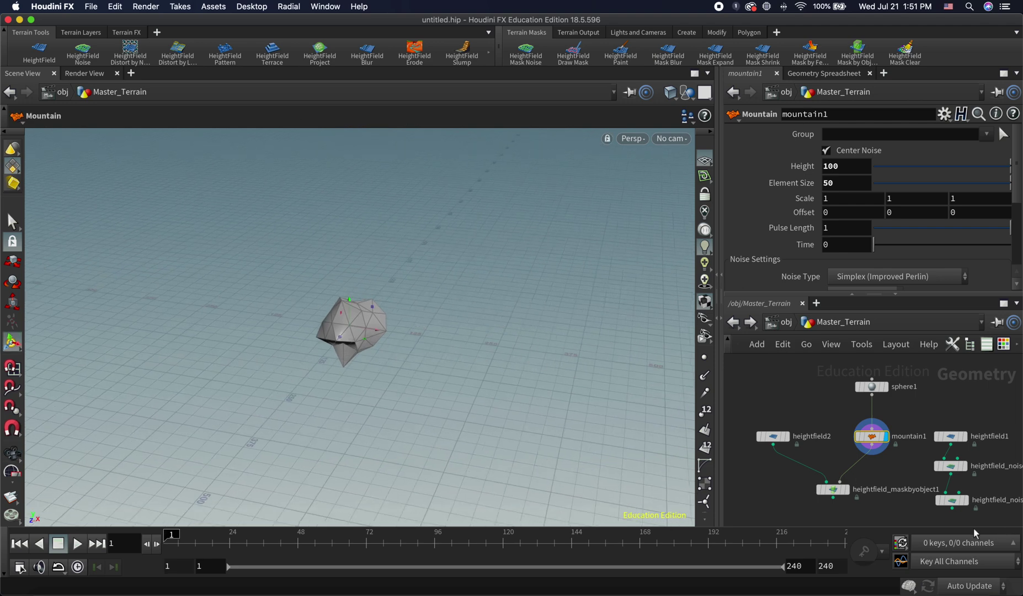
Display heightfield_maskbyobject1 and tumble the view to inspect the red mask on the plane.
left_click(847, 489)
key("Escape")
left_click_drag(484, 408, 481, 321)
key("Return")
key("Escape")
left_click_drag(390, 395, 363, 391)
key("Return")
key("Escape")
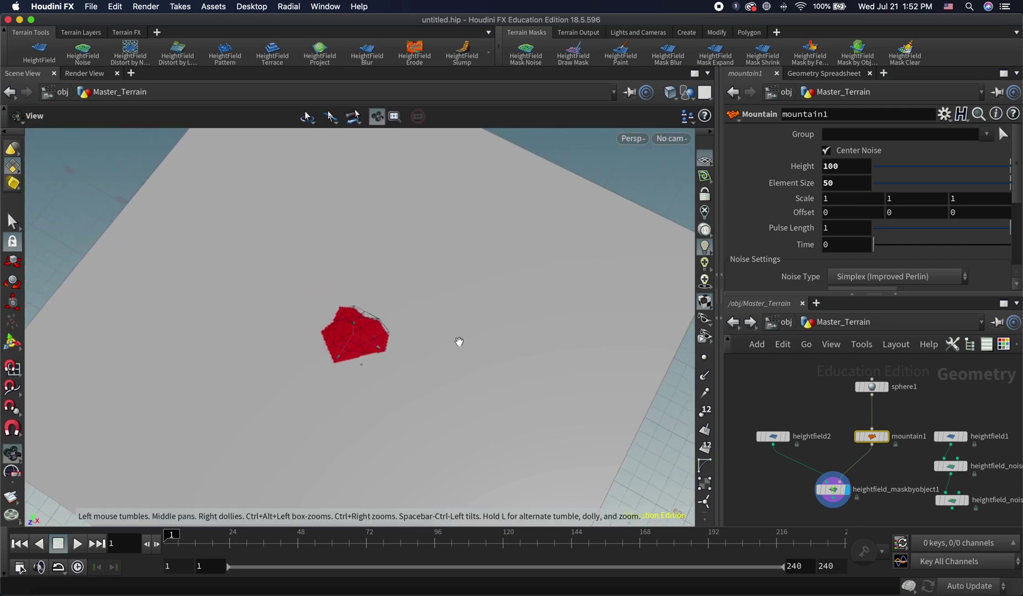
left_click_drag(459, 341, 470, 269)
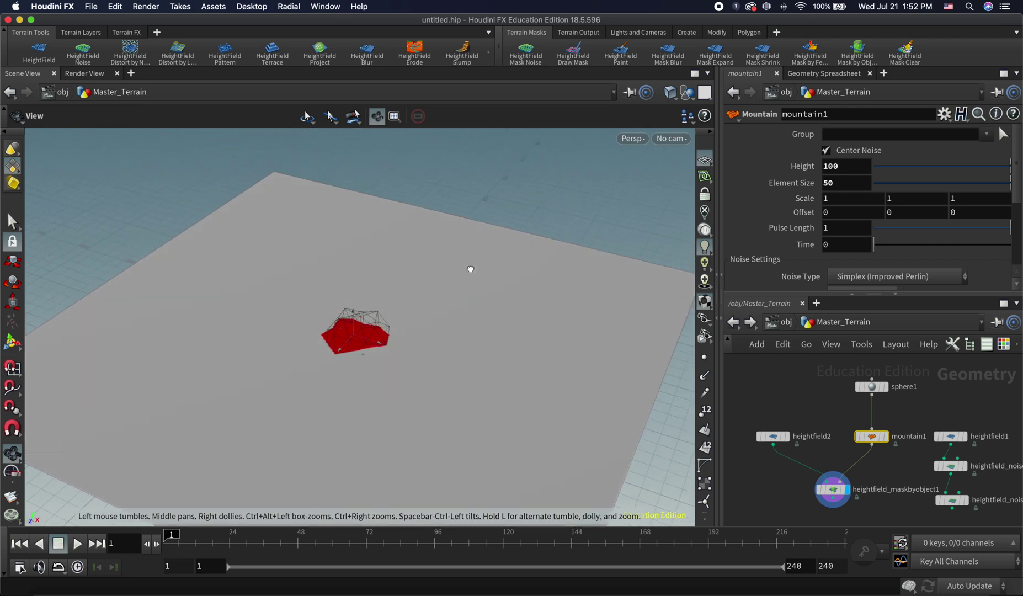
key("Return")
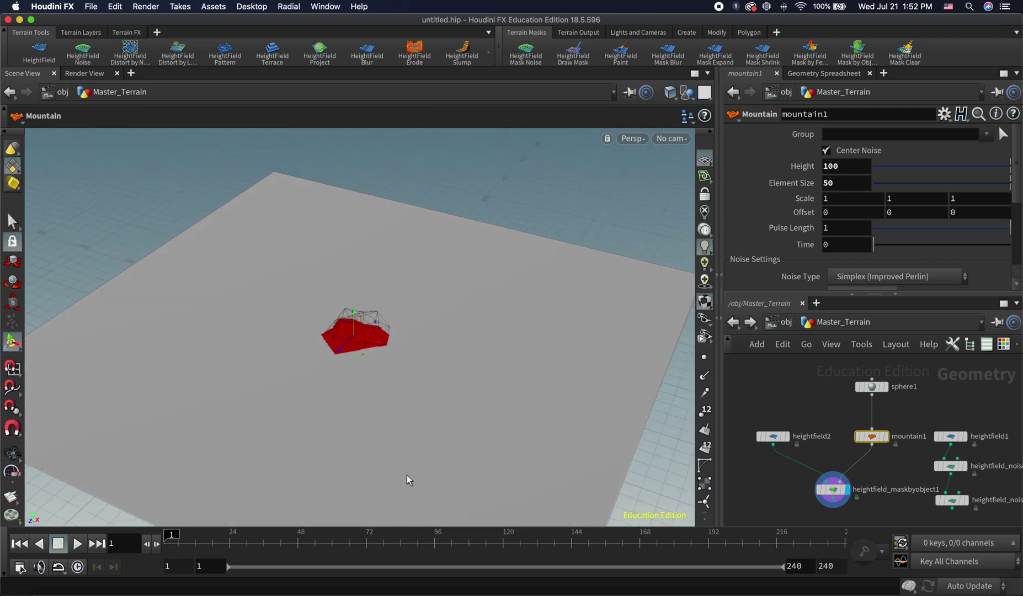
key("Escape")
left_click_drag(367, 368, 359, 345)
key("Return")
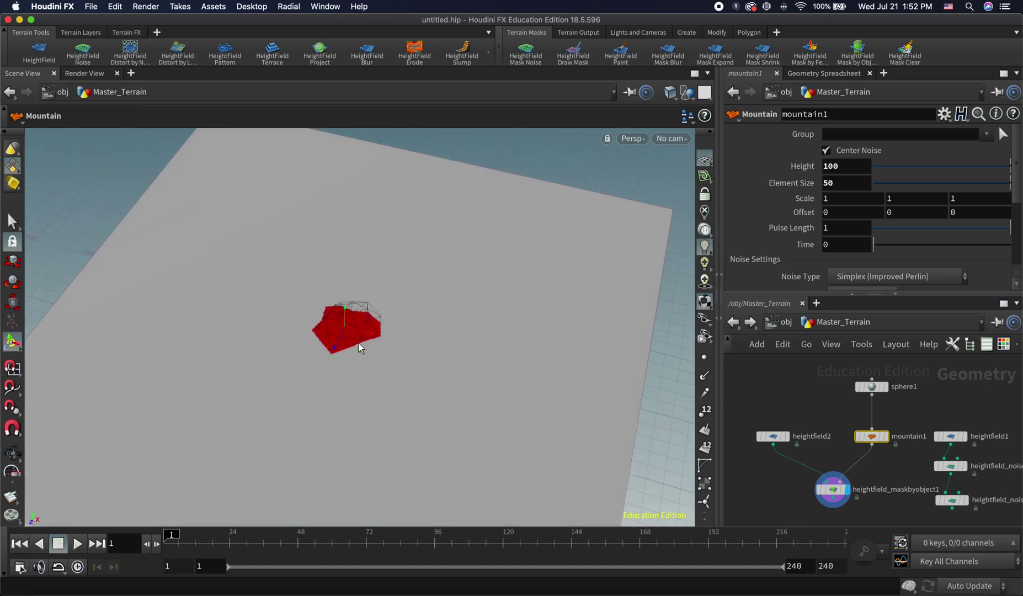
left_click_drag(427, 352, 373, 347)
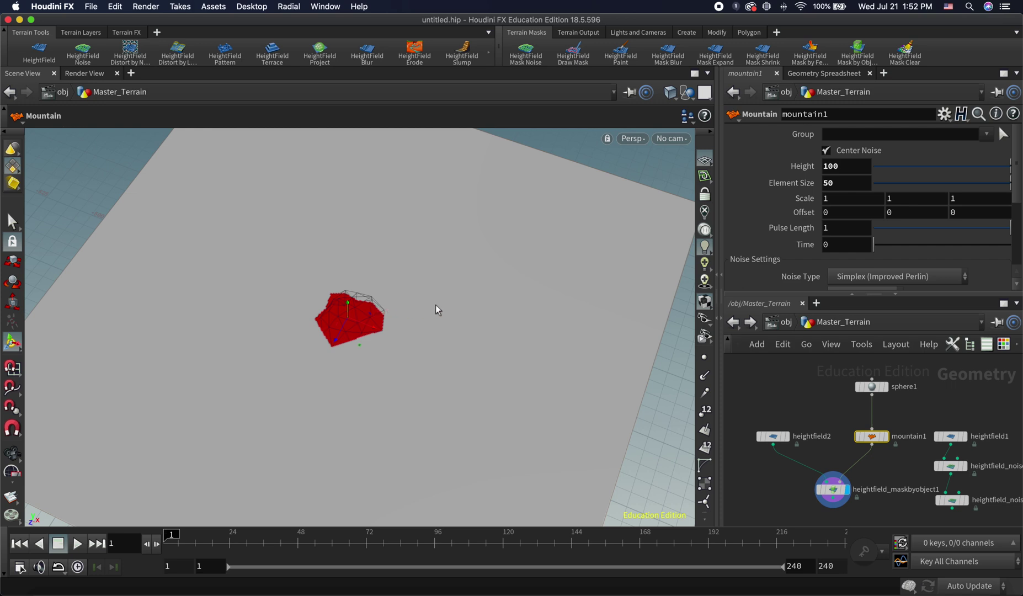
key("Escape")
left_click_drag(427, 360, 338, 348)
key("Return")
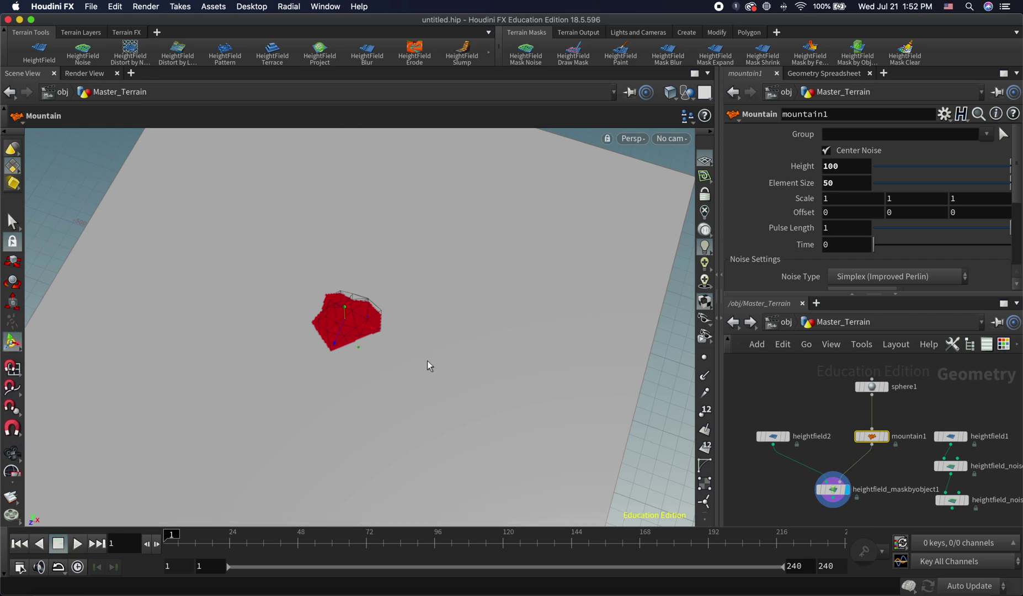
key("Escape")
mouse_move(429, 365)
left_mouse_down()
mouse_move(614, 365)
mouse_move(442, 372)
left_mouse_up()
key("Return")
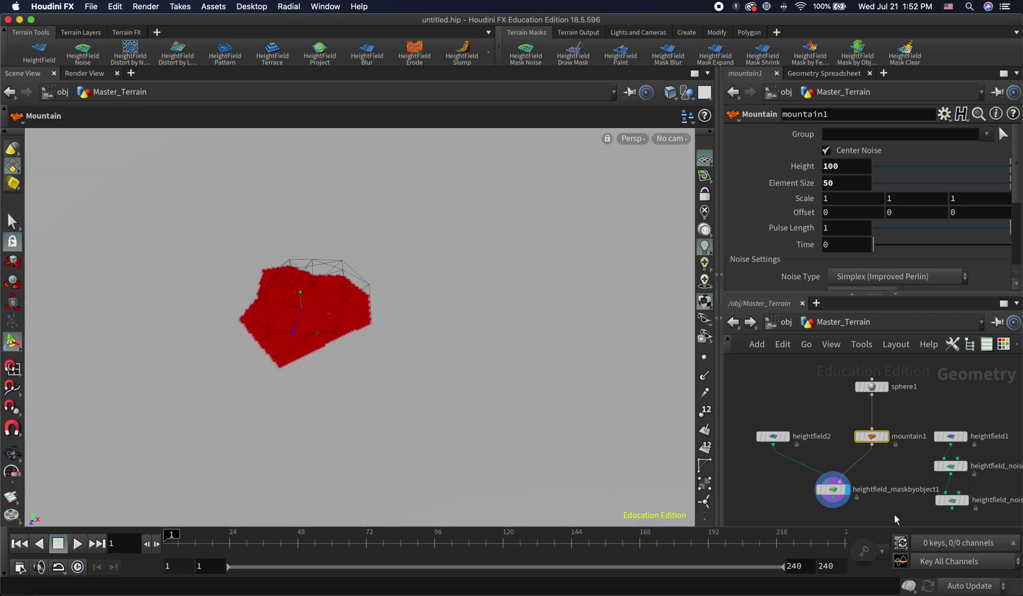
middle_click_drag(894, 519, 892, 479)
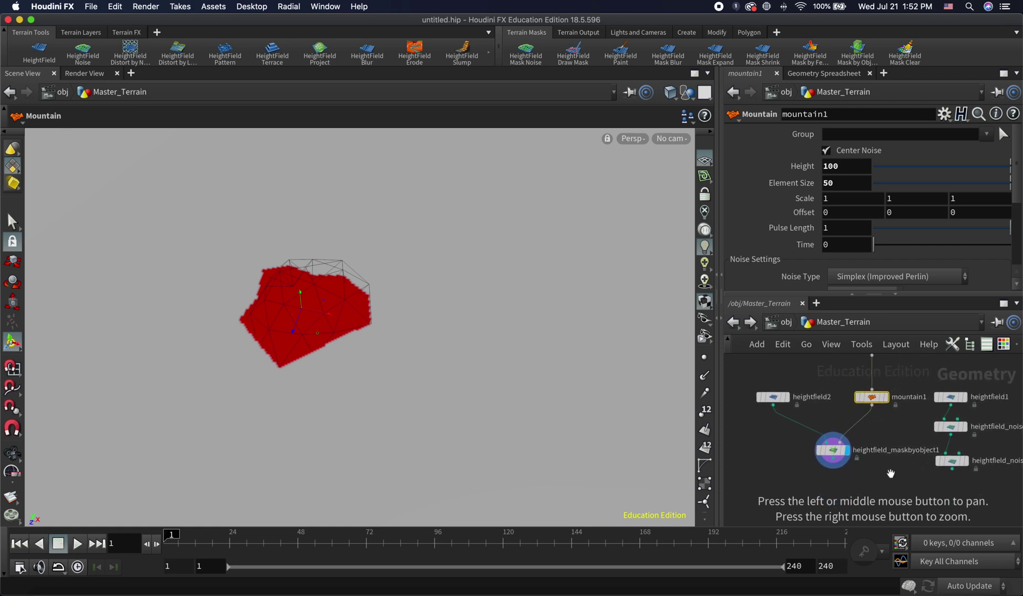
Experiment with heightfield2's Grid Spacing value, then frame the mask-by-object node.
left_click(777, 399)
left_click(843, 222)
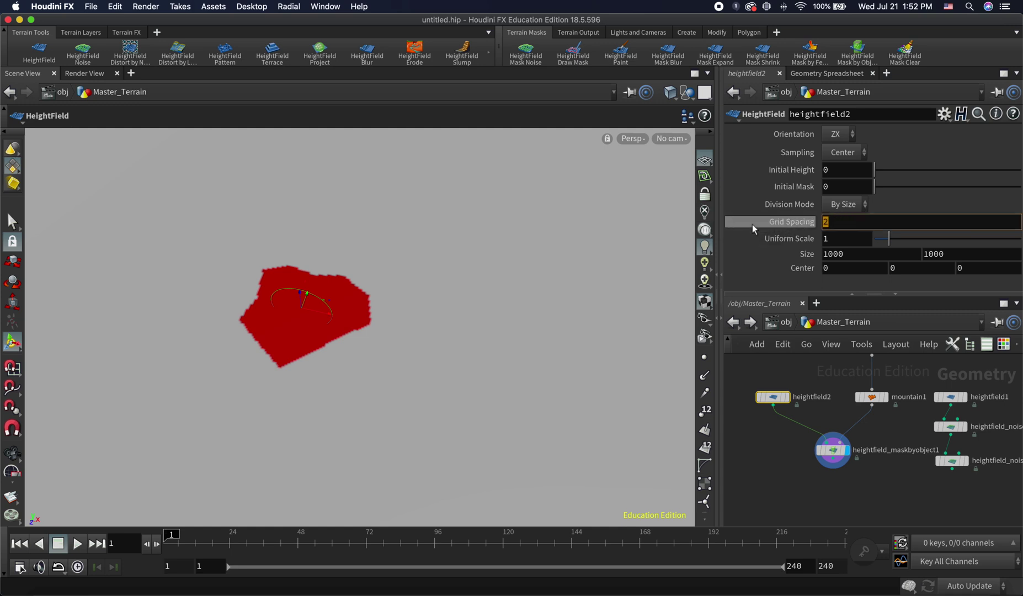
key("Return")
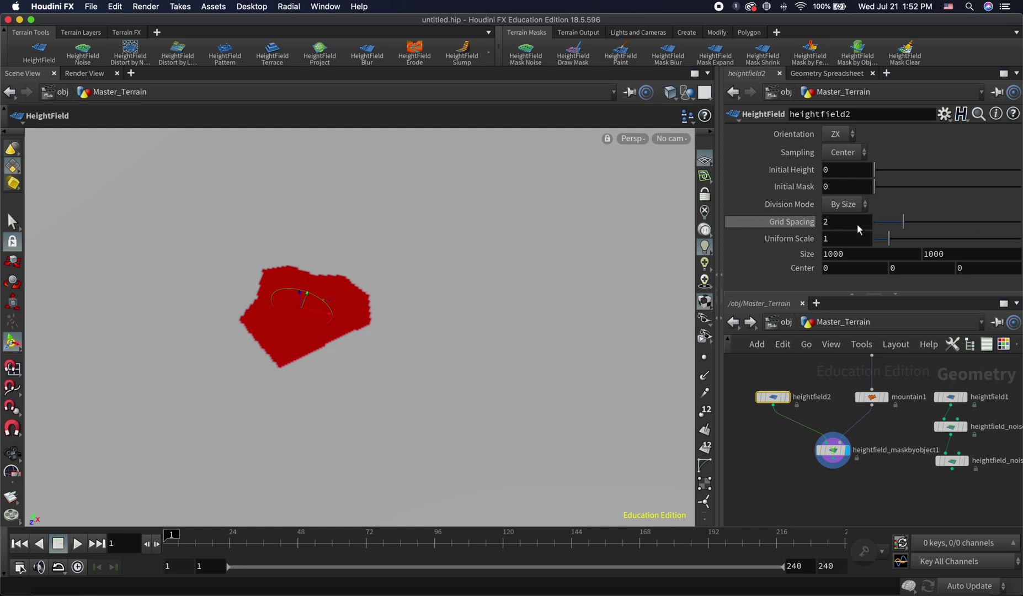
left_click_drag(905, 223, 996, 224)
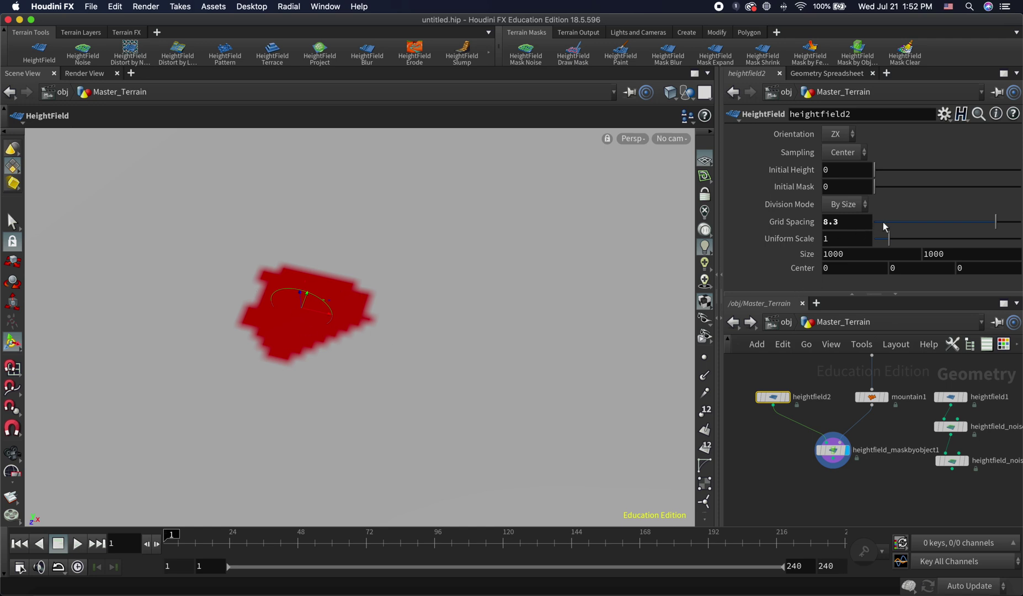
mouse_move(883, 222)
left_mouse_down()
mouse_move(942, 223)
mouse_move(884, 229)
mouse_move(903, 227)
left_mouse_up()
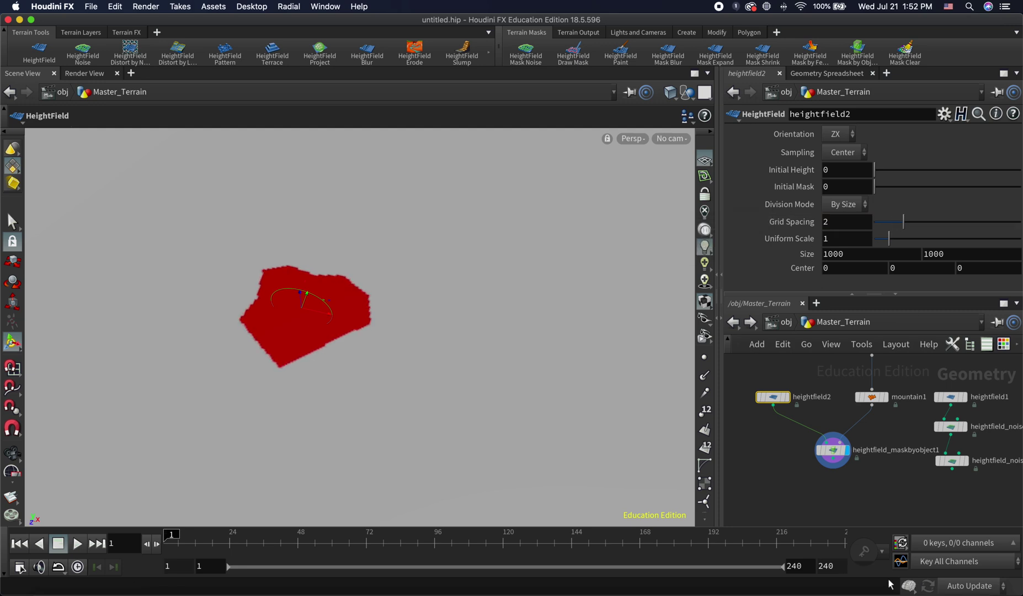
middle_click_drag(826, 465, 825, 422)
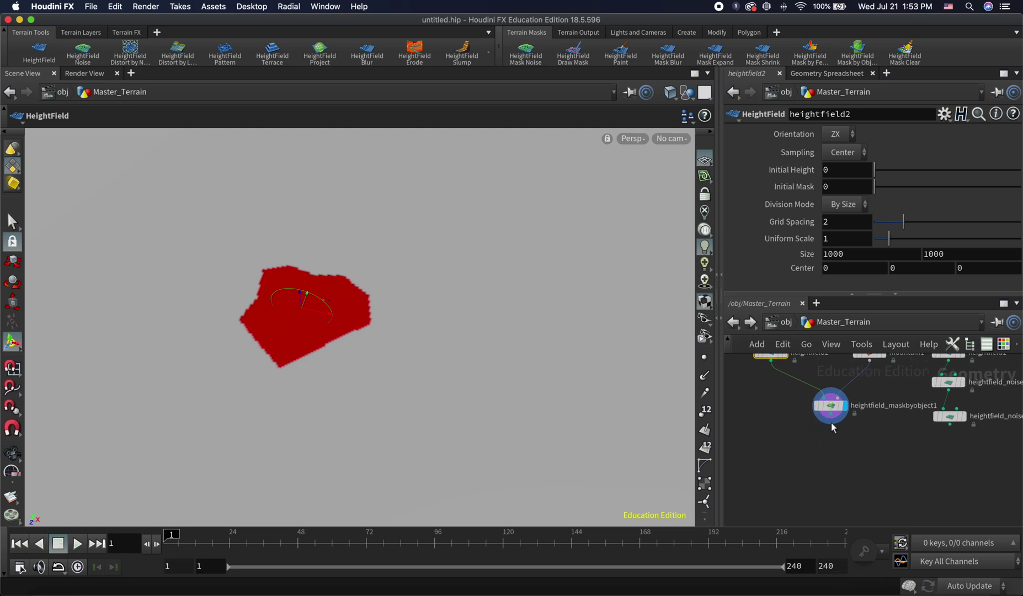
Add a HeightField Mask Blur after the mask node, display it, and set Radius to 17.8.
left_click_drag(830, 424, 830, 458)
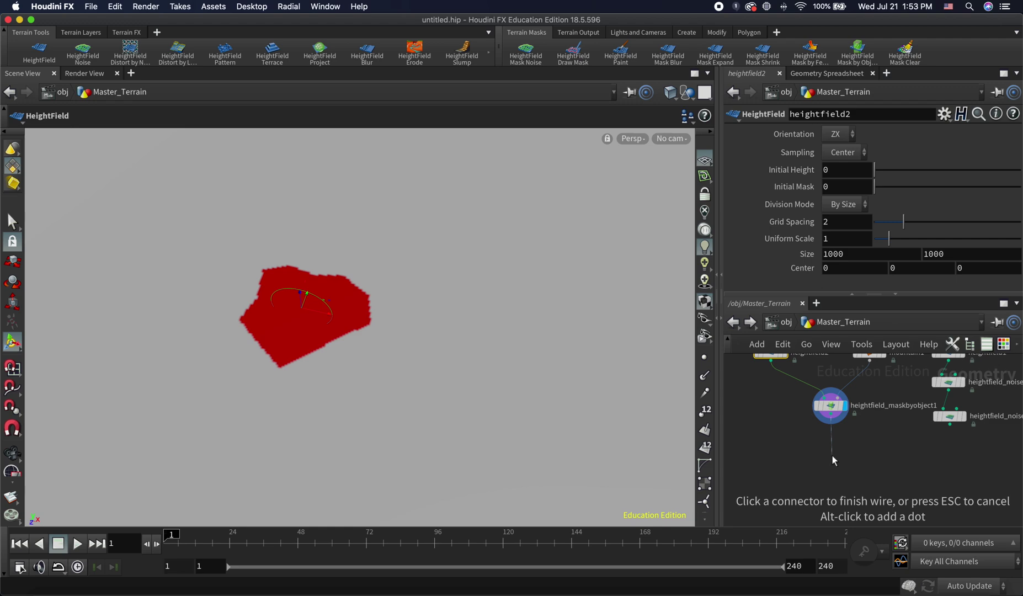
key("Tab")
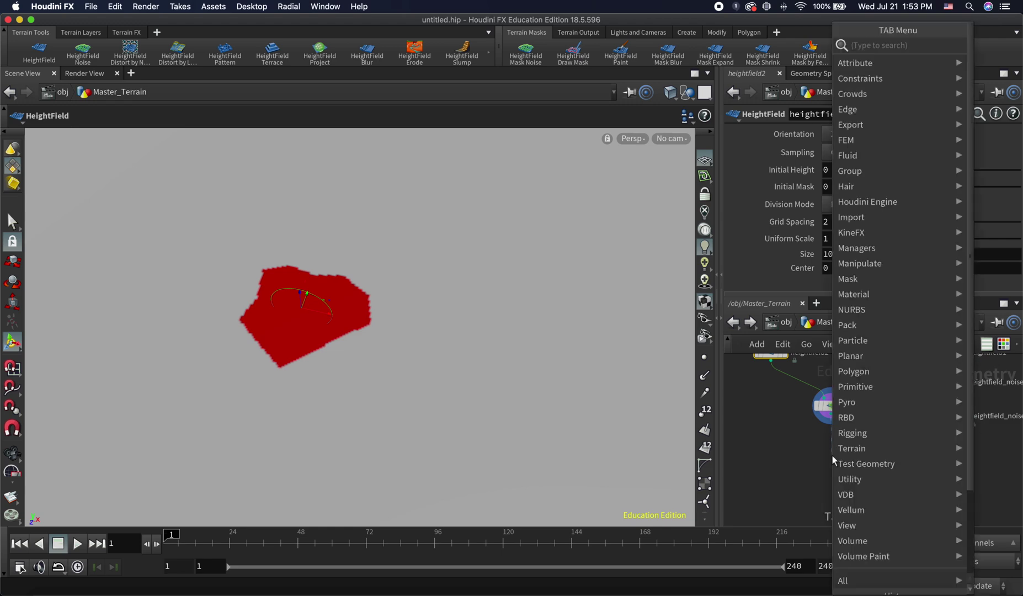
type("h")
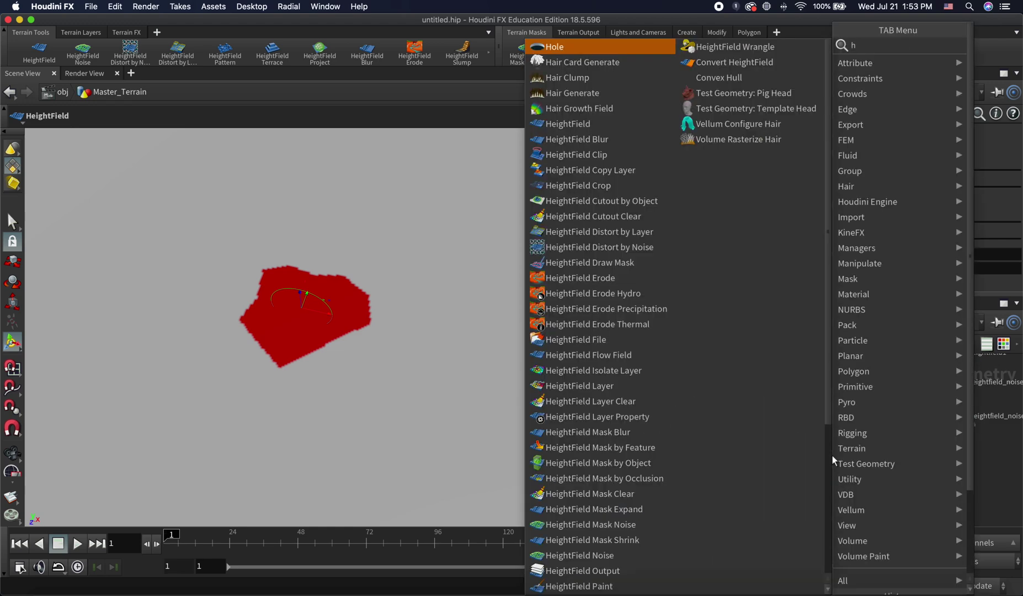
type("f mask b")
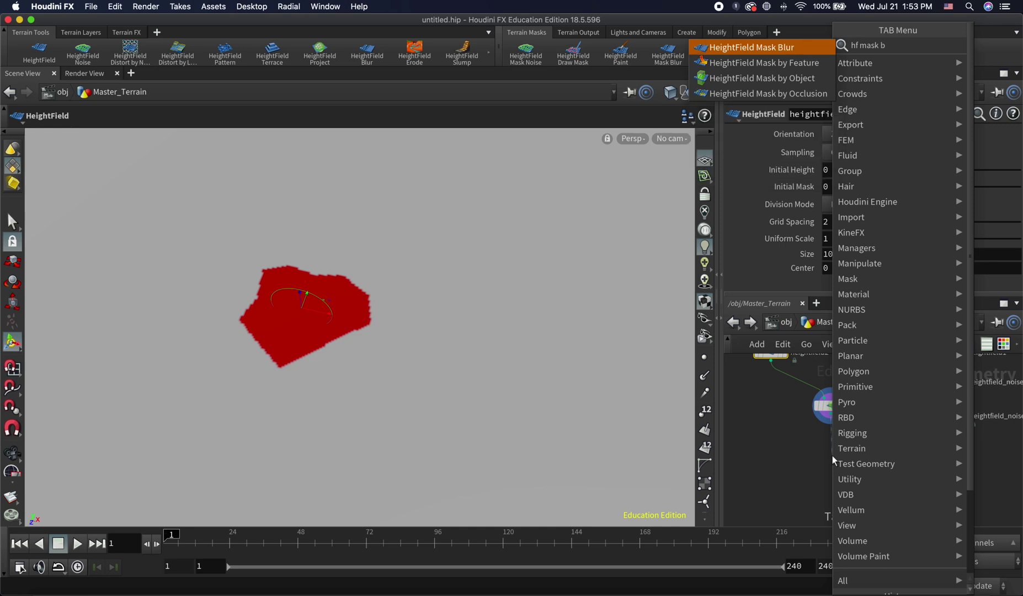
key("Return")
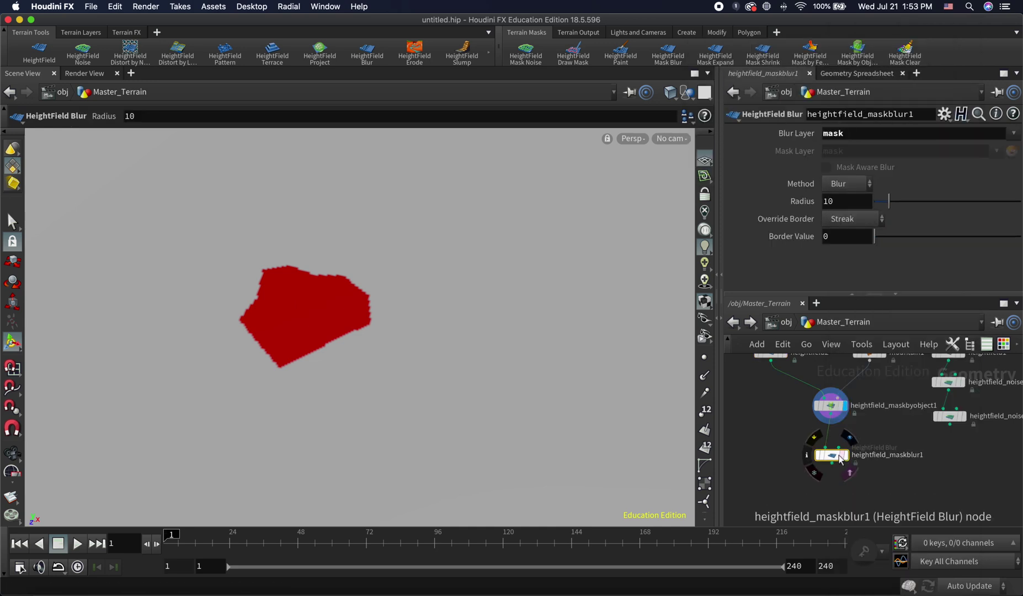
left_click(845, 459)
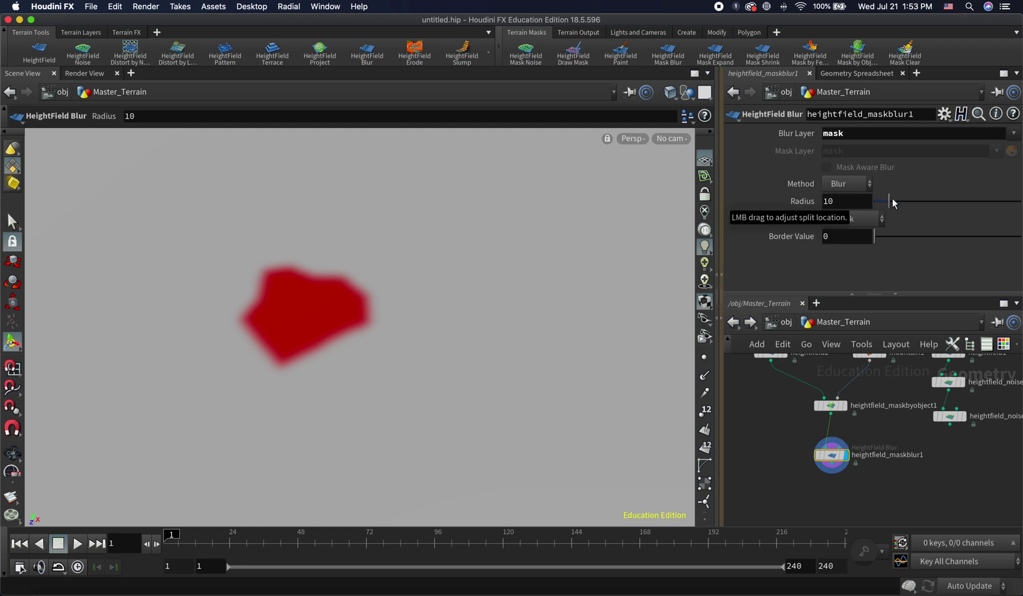
mouse_move(892, 201)
left_mouse_down()
mouse_move(982, 203)
mouse_move(854, 201)
mouse_move(900, 201)
left_mouse_up()
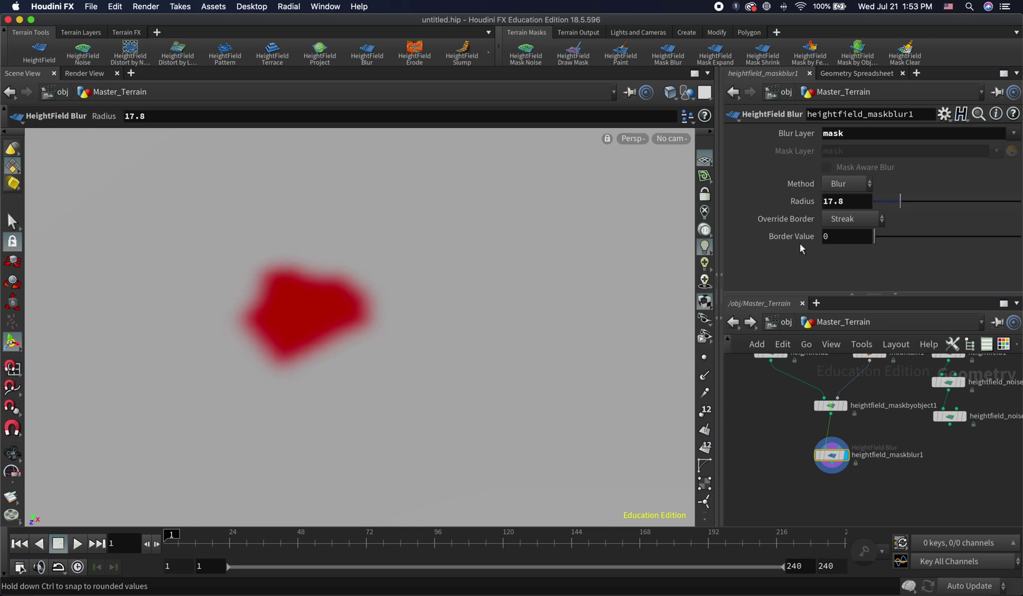
key("Escape")
Orbit the viewport to inspect the blurred mask from above and at a tilt.
left_click_drag(424, 388, 444, 347)
key("Return")
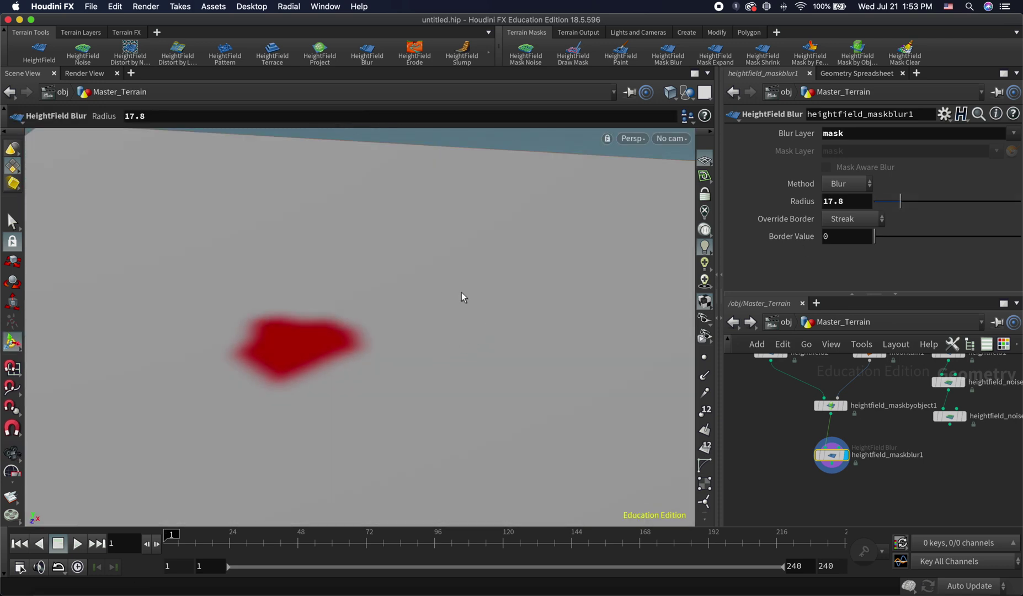
left_click_drag(468, 299, 571, 353)
key("Escape")
key("Return")
left_click_drag(780, 424, 811, 422)
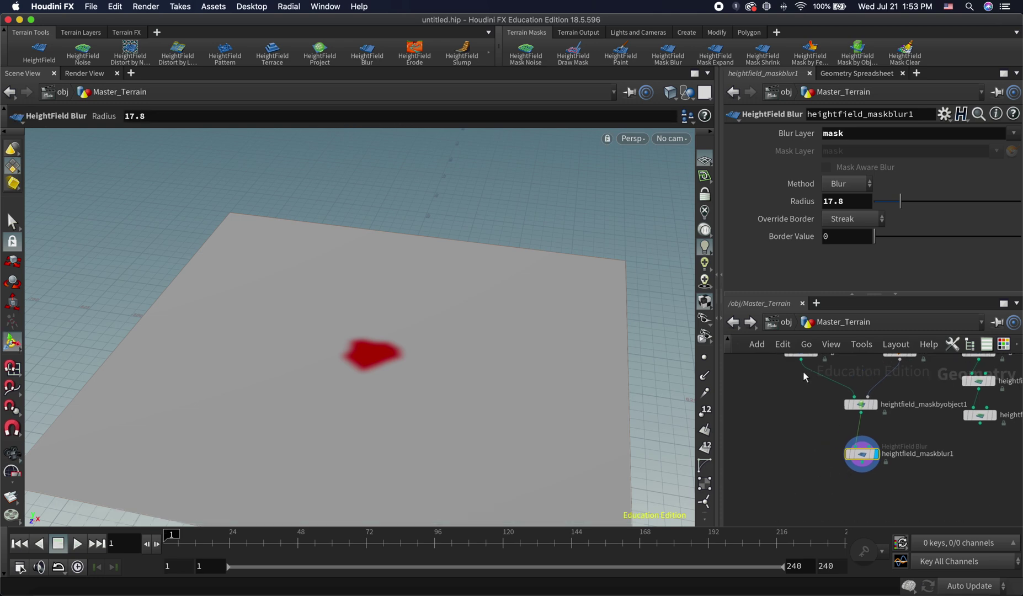
Zoom out and rearrange the terrain and mask nodes into a tidy layout.
left_click_drag(801, 362, 810, 487)
key("Escape")
key("space")
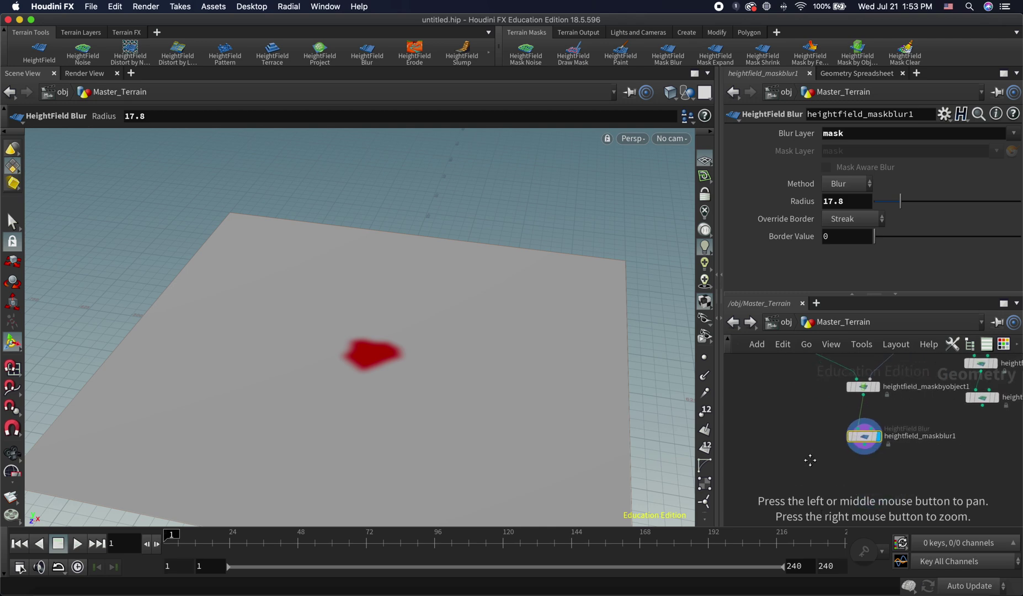
left_click_drag(804, 448, 802, 493)
scroll(810, 481, "down", 3)
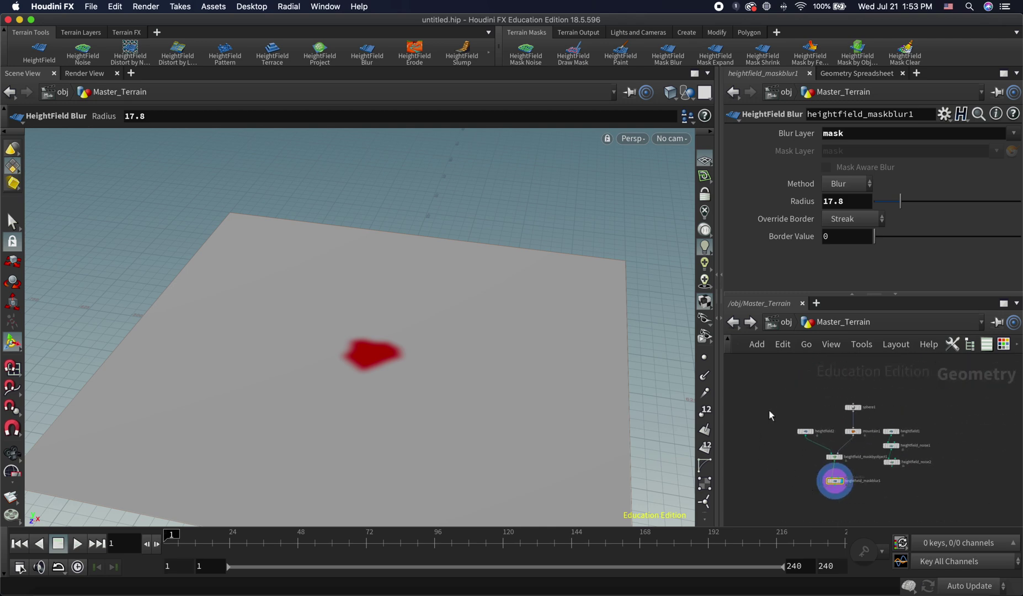
left_click_drag(769, 410, 861, 499)
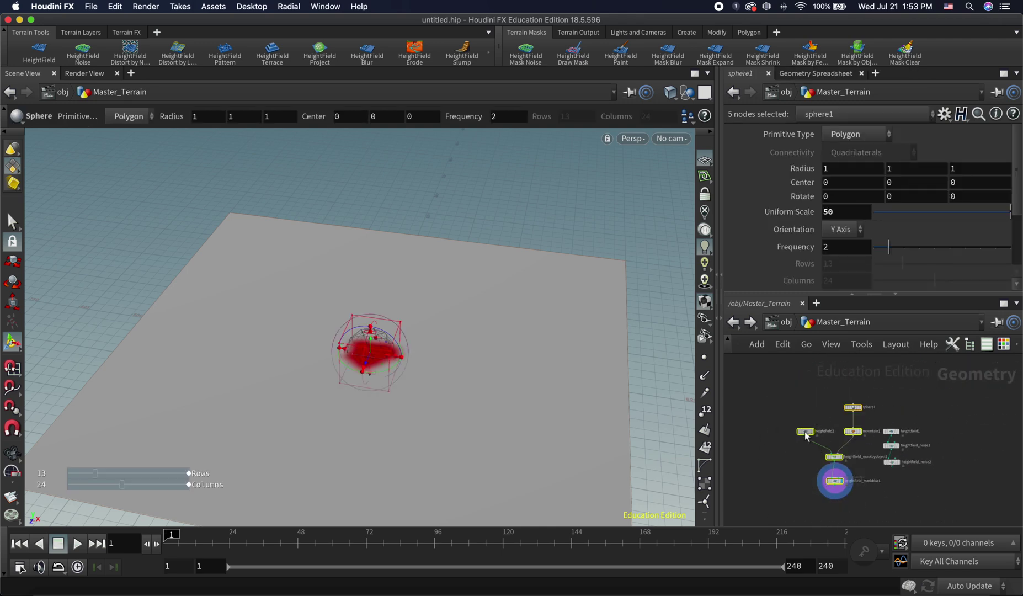
left_click_drag(806, 436, 759, 433)
left_click(826, 491)
middle_click_drag(785, 479, 805, 461)
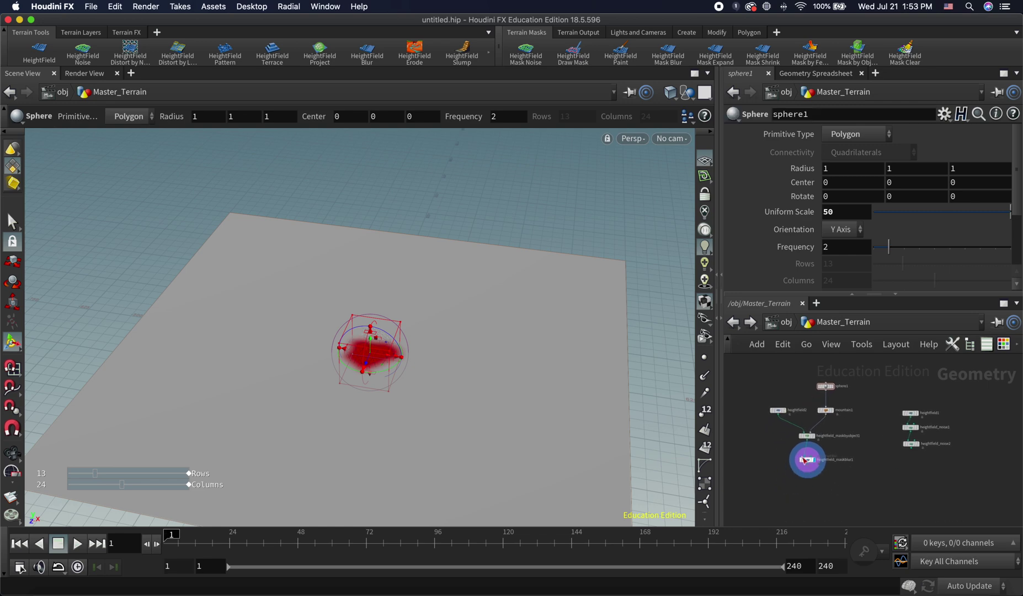
left_click_drag(826, 491, 826, 433)
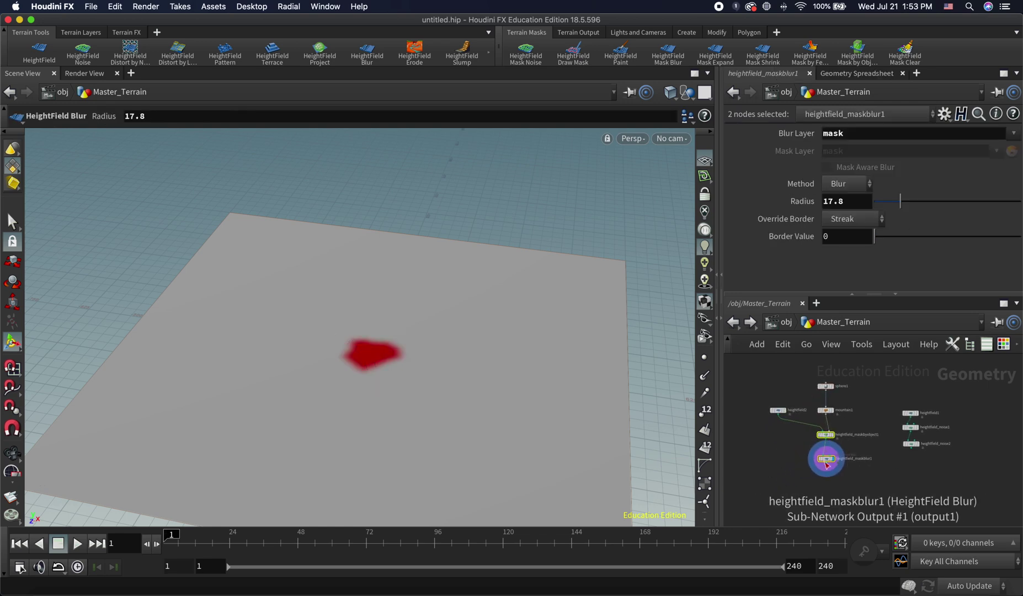
left_click(824, 459)
middle_click_drag(800, 463, 787, 436)
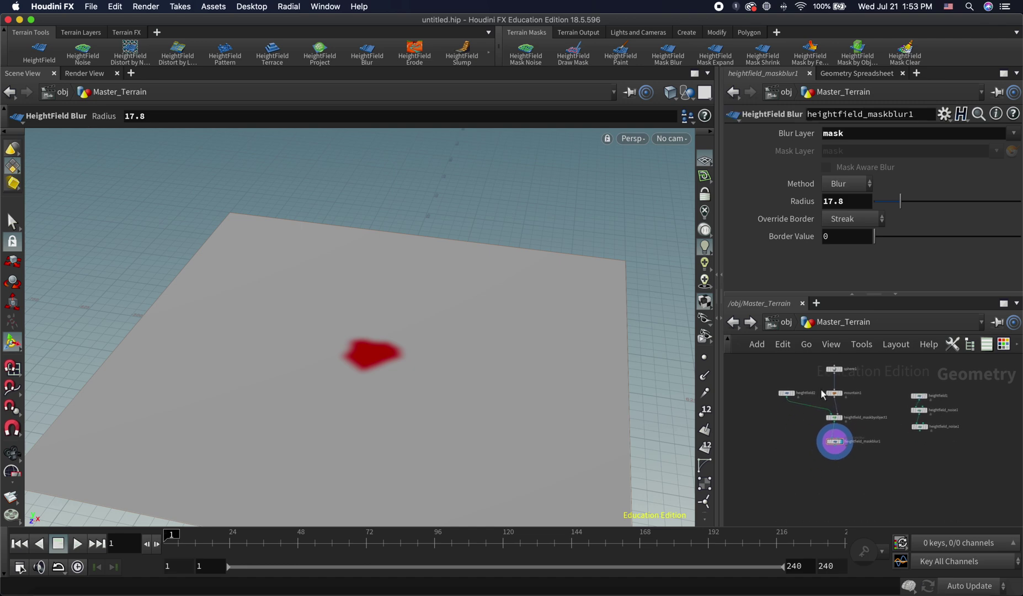
Select heightfield2 and start a new wire from its output.
left_click(786, 394)
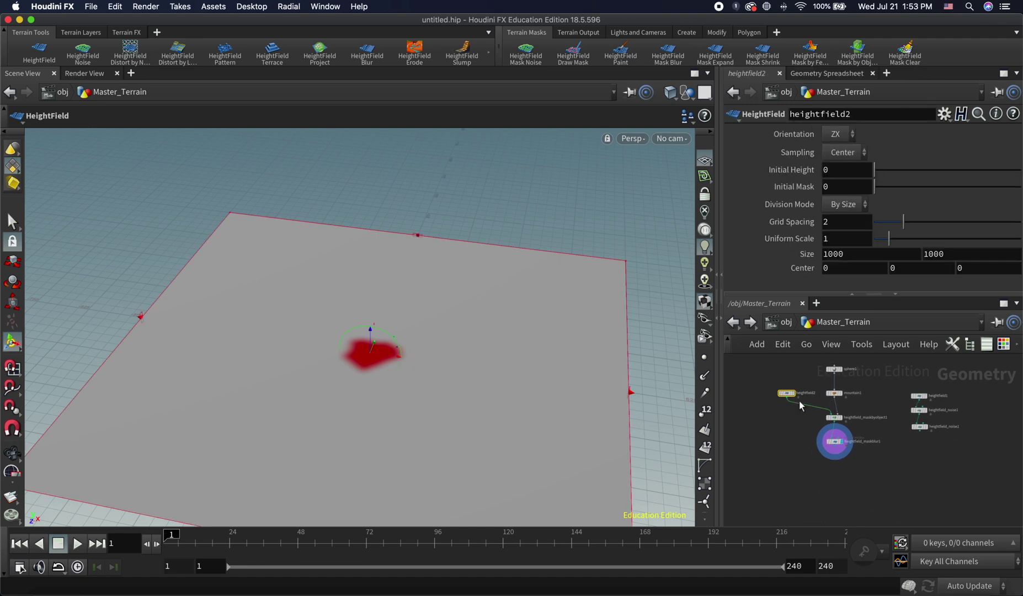
left_click(837, 452)
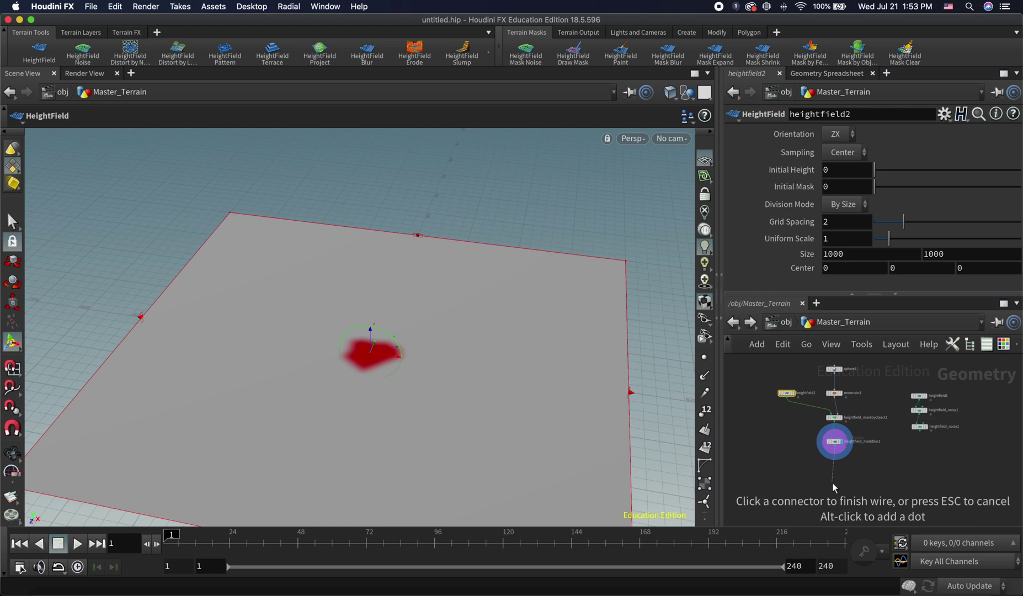
key("Escape")
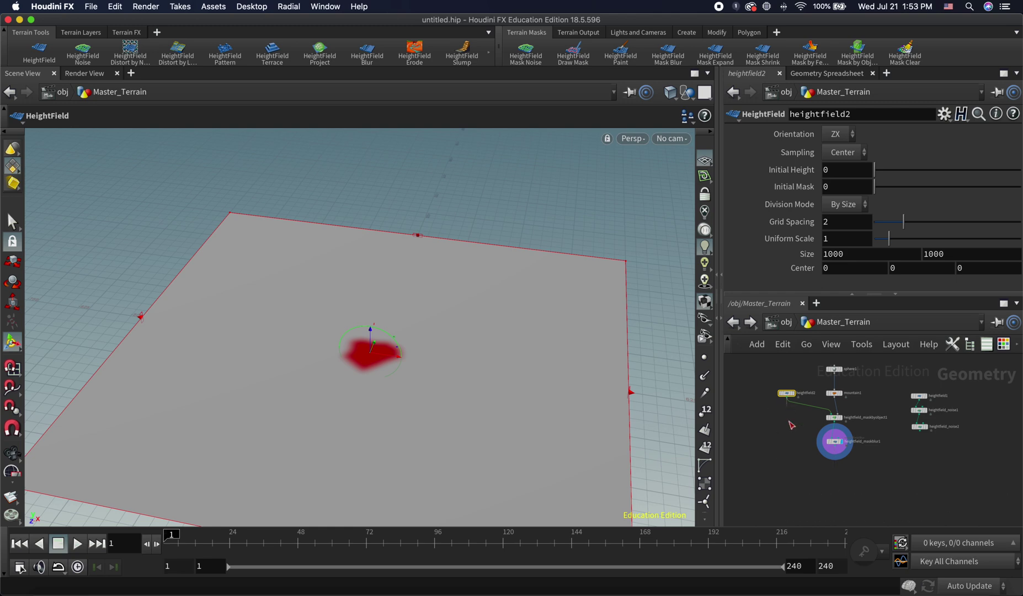
left_click(787, 398)
Add heightfield_noise3 off heightfield2 and display it, turning the plane into noisy terrain.
left_click_drag(793, 474, 792, 472)
key("Tab")
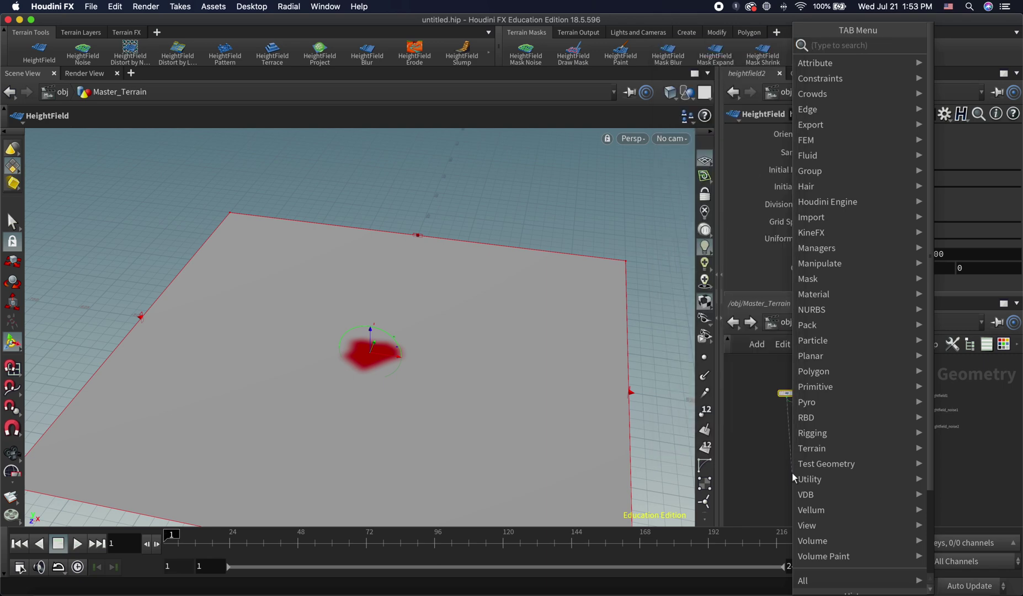
type("hf no")
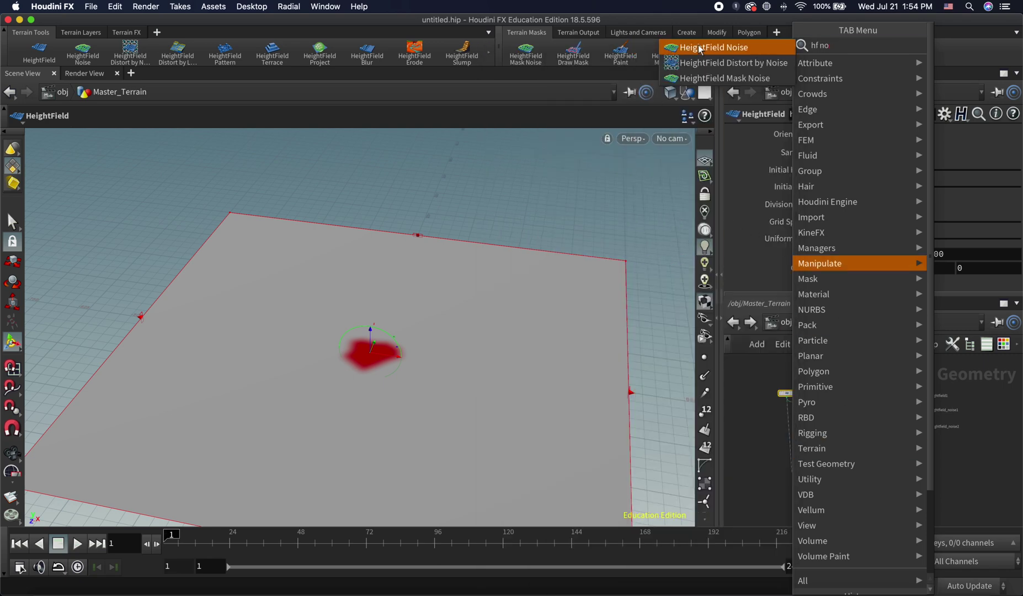
left_click(700, 49)
left_click(793, 472)
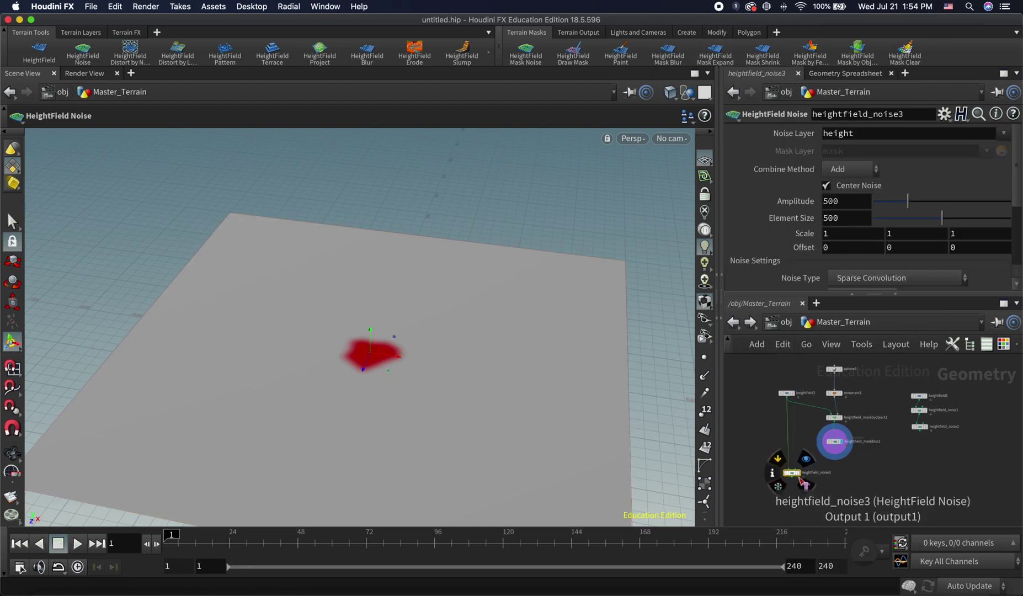
left_click(798, 472)
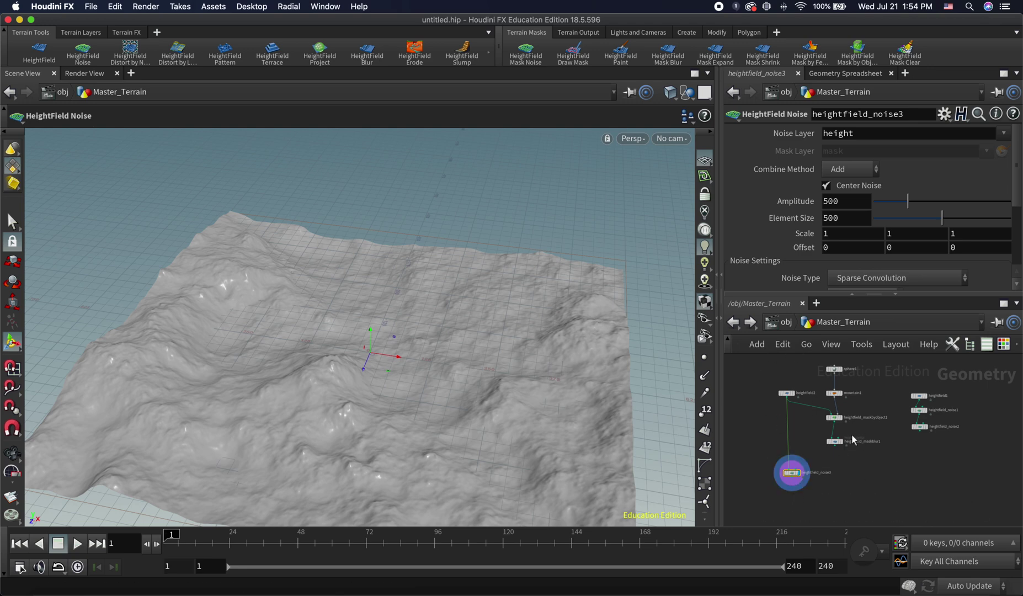
scroll(794, 474, "up", 5)
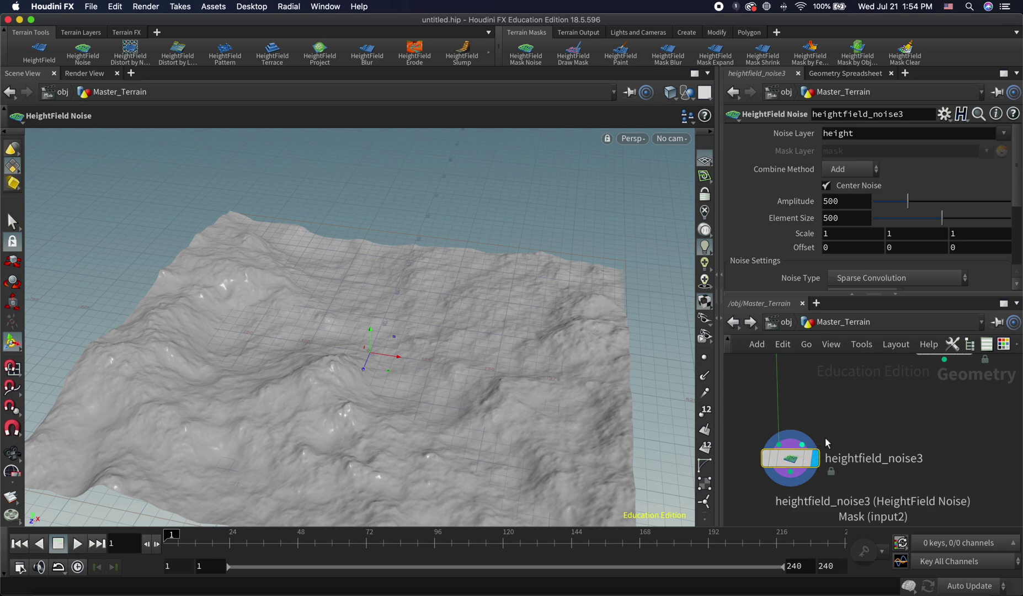
Wire heightfield_maskblur1 into heightfield_noise3's Mask input and orbit to inspect the small bump.
left_click_drag(943, 359, 803, 436)
left_click(804, 435)
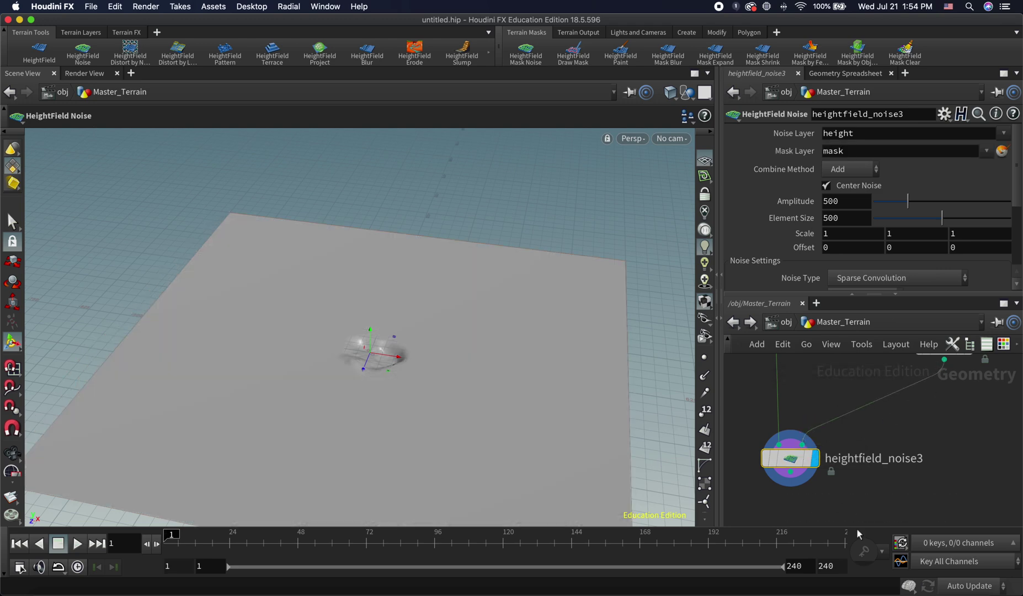
key("Escape")
scroll(419, 413, "up", 3)
left_click_drag(438, 439, 369, 389)
key("Return")
left_click_drag(460, 350, 646, 335)
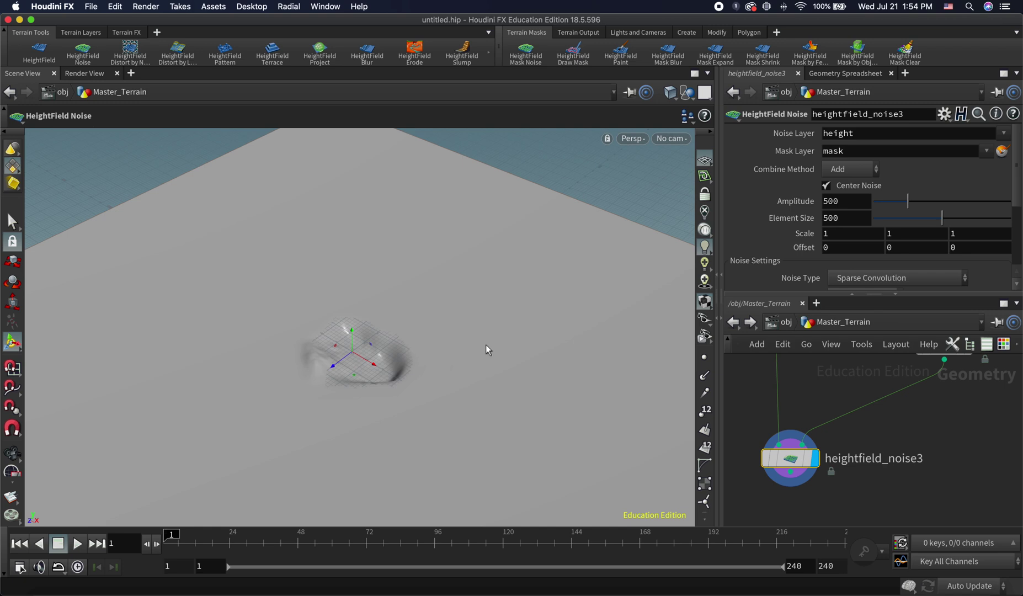
left_click_drag(443, 307, 388, 402)
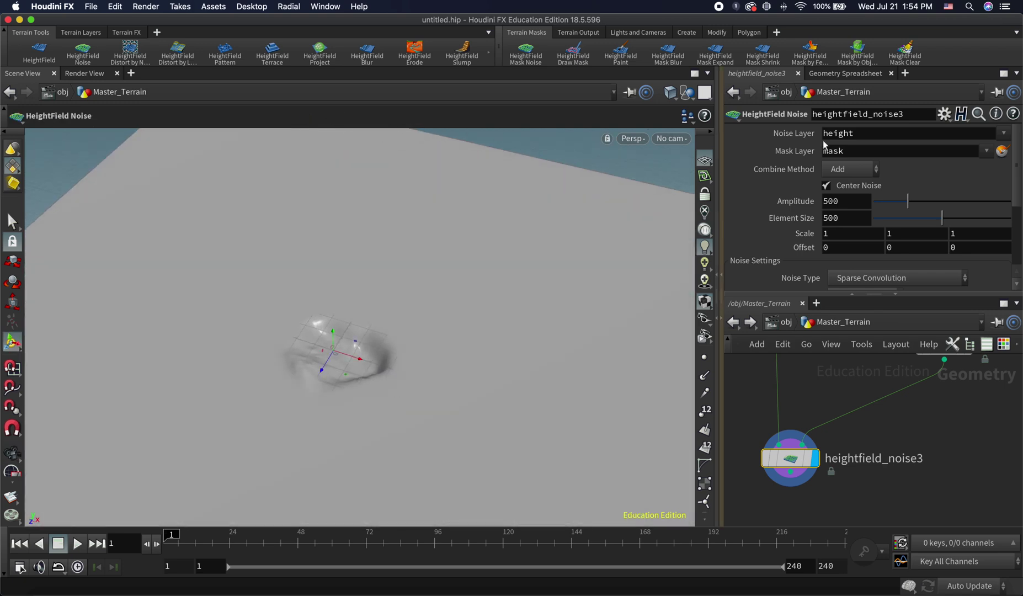
Try the Multiply, Add and Replace combine methods on the noise, settling on Blend.
left_click(854, 169)
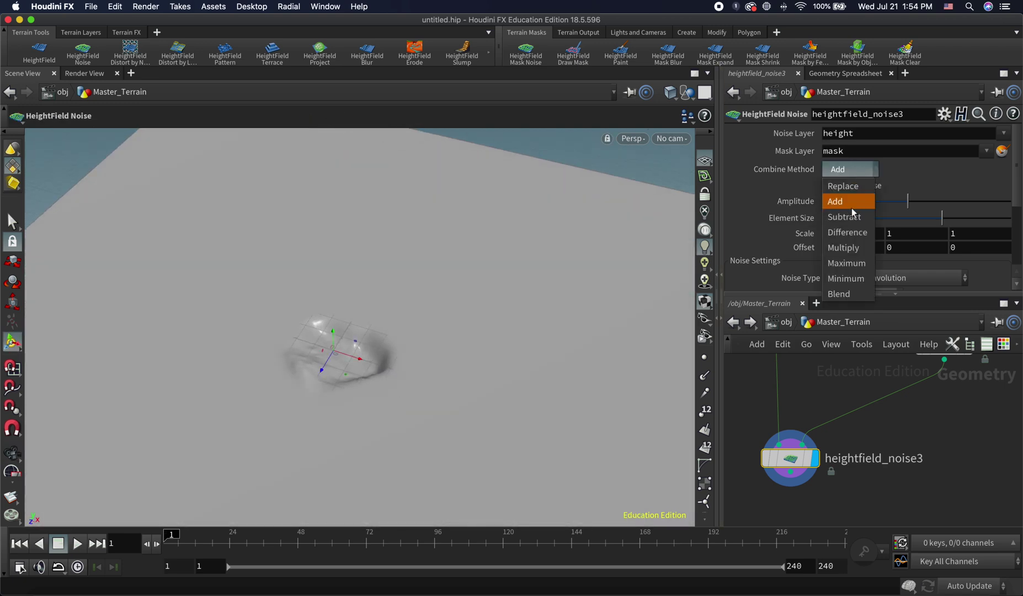
left_click(852, 247)
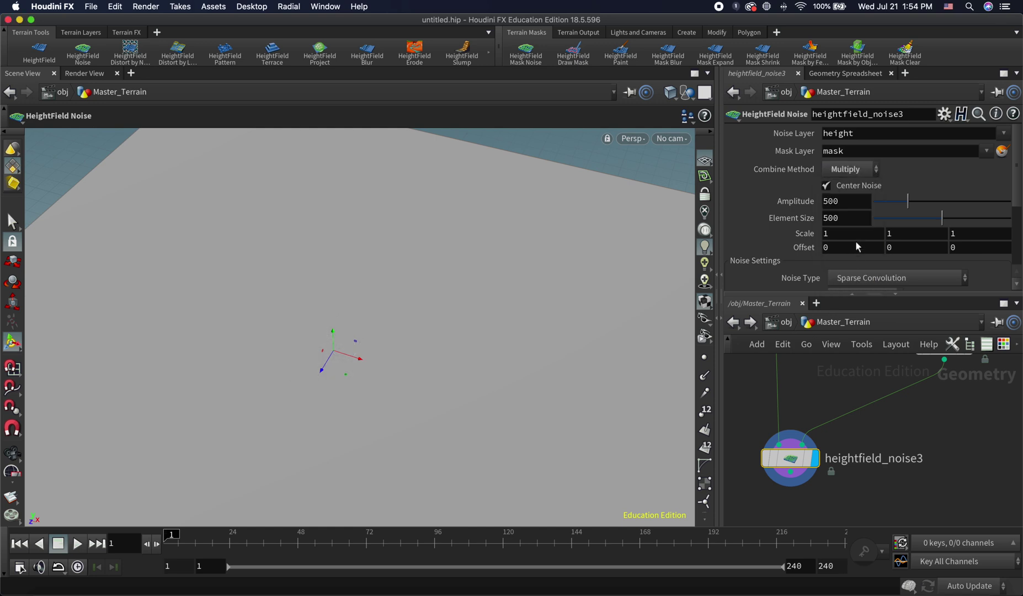
left_click(852, 169)
left_click(868, 201)
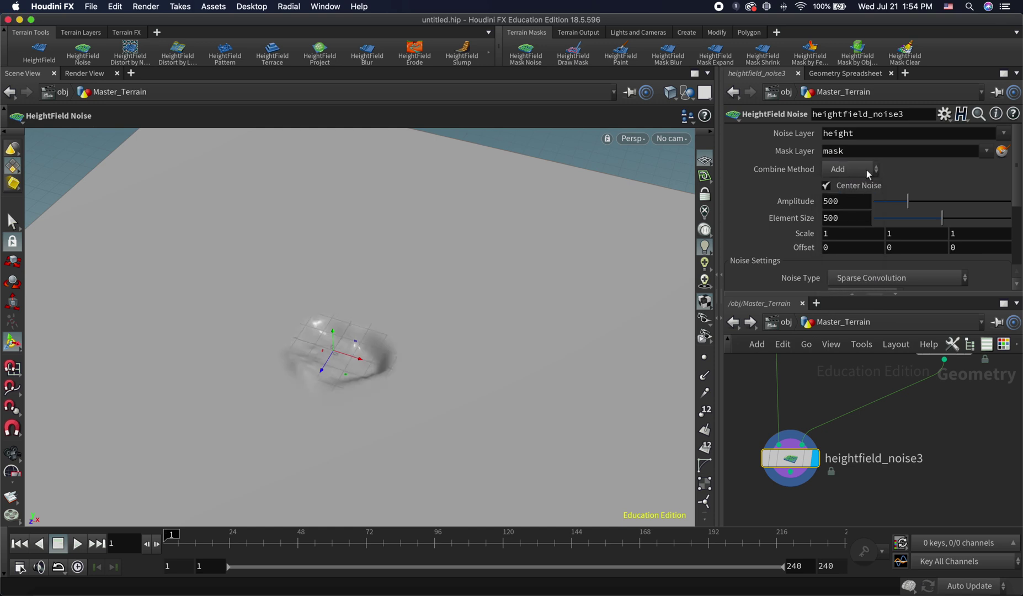
left_click(869, 168)
left_click(861, 186)
left_click(862, 167)
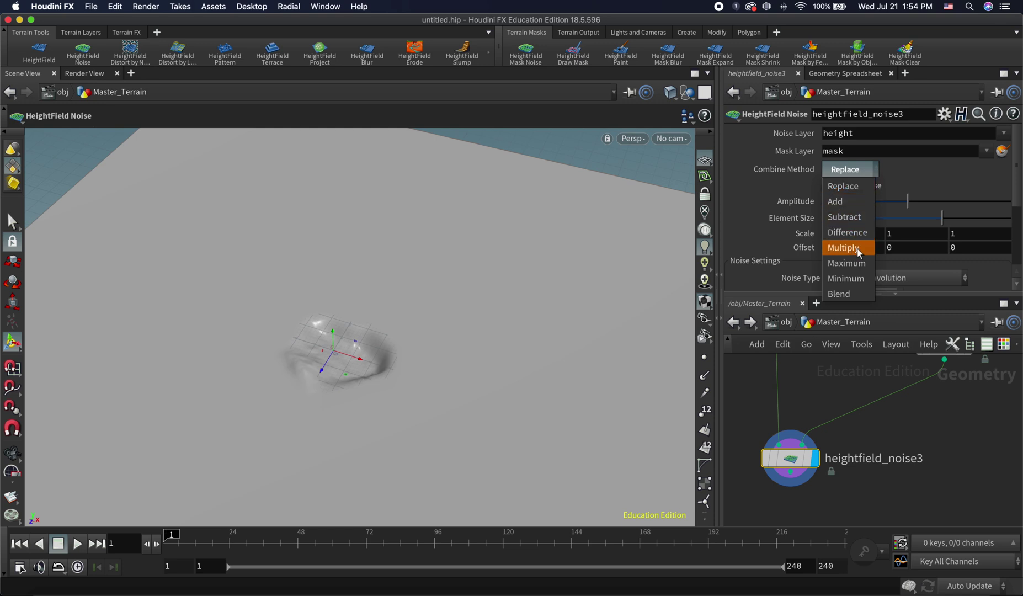
left_click(851, 293)
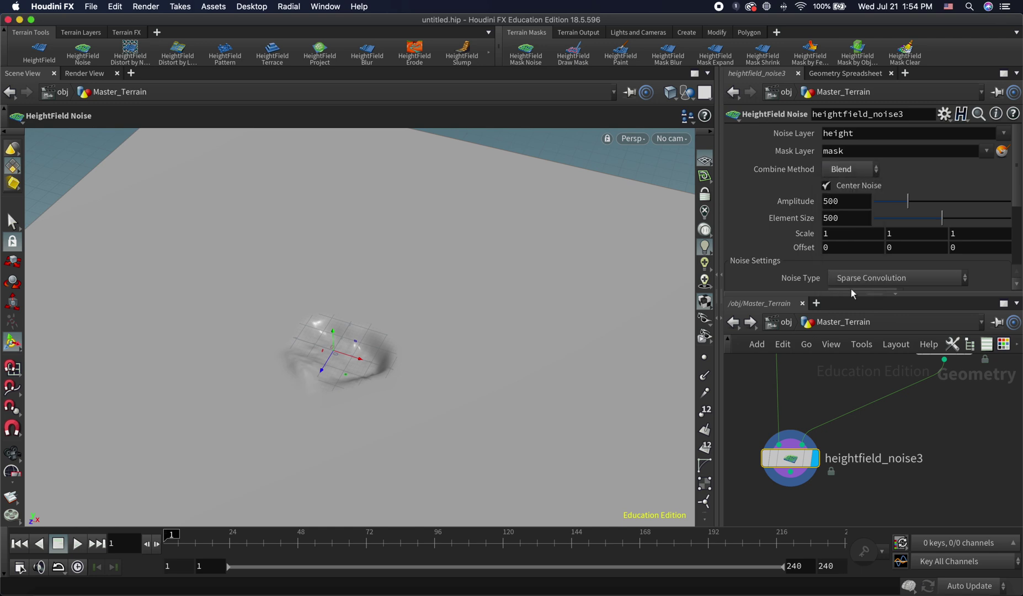
left_click(849, 172)
Set the noise to Maximum combine, amplitude 1508 and element size 358.
left_click_drag(907, 203, 928, 211)
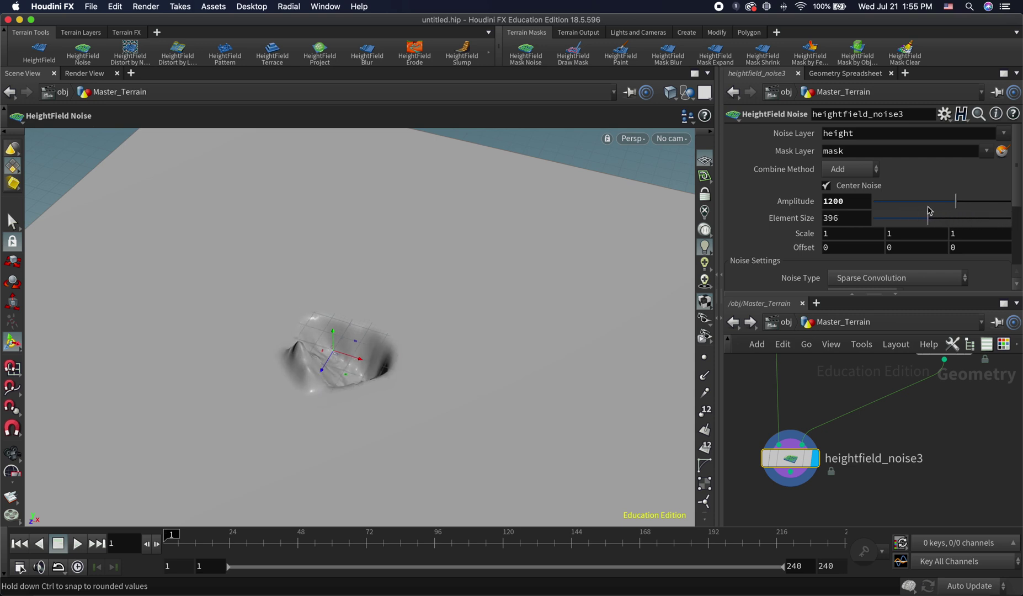
left_click(866, 171)
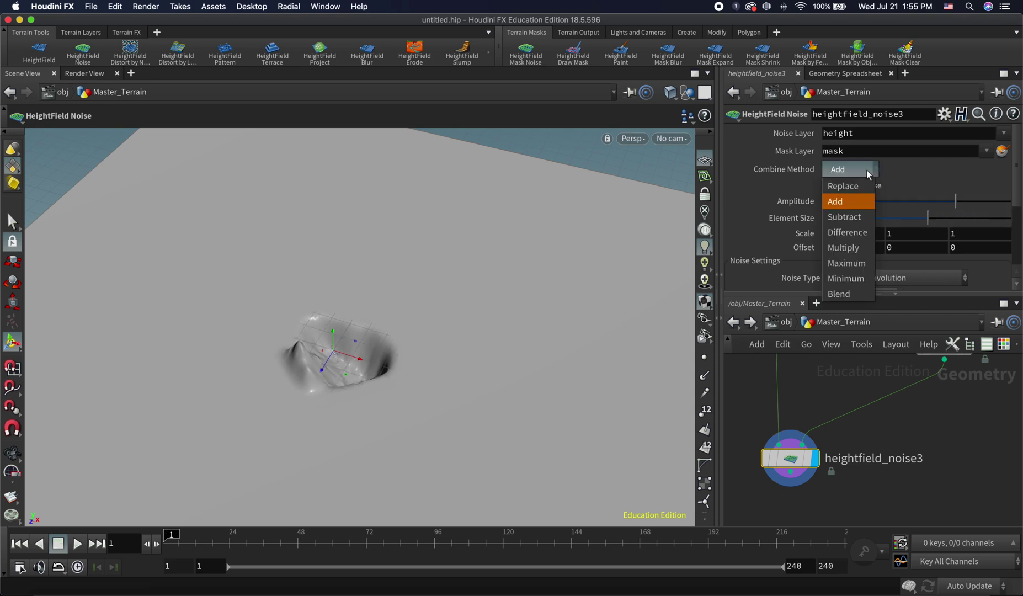
left_click(848, 263)
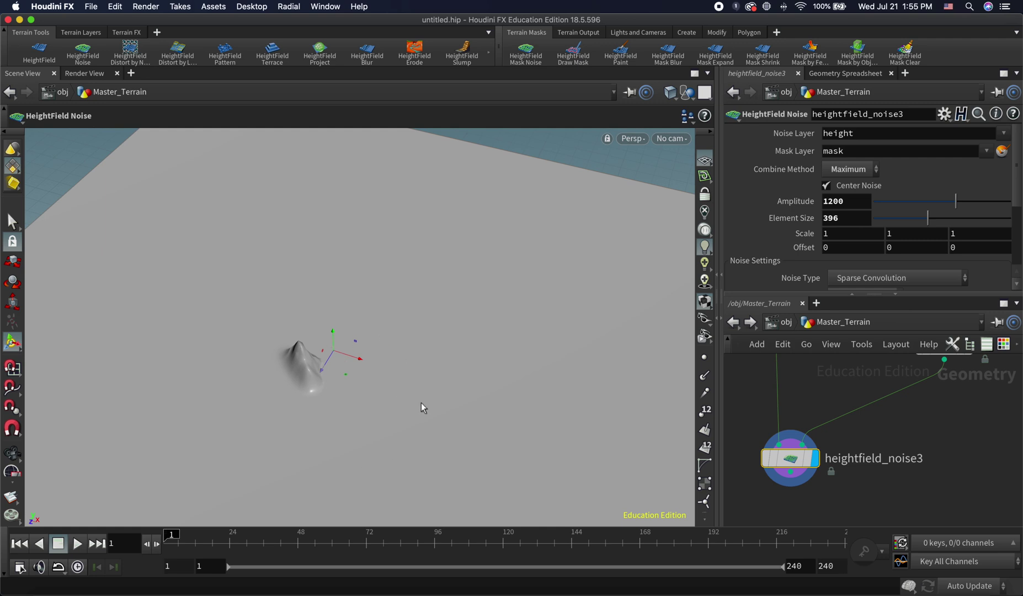
mouse_move(927, 218)
left_mouse_down()
mouse_move(939, 219)
mouse_move(922, 224)
left_mouse_up()
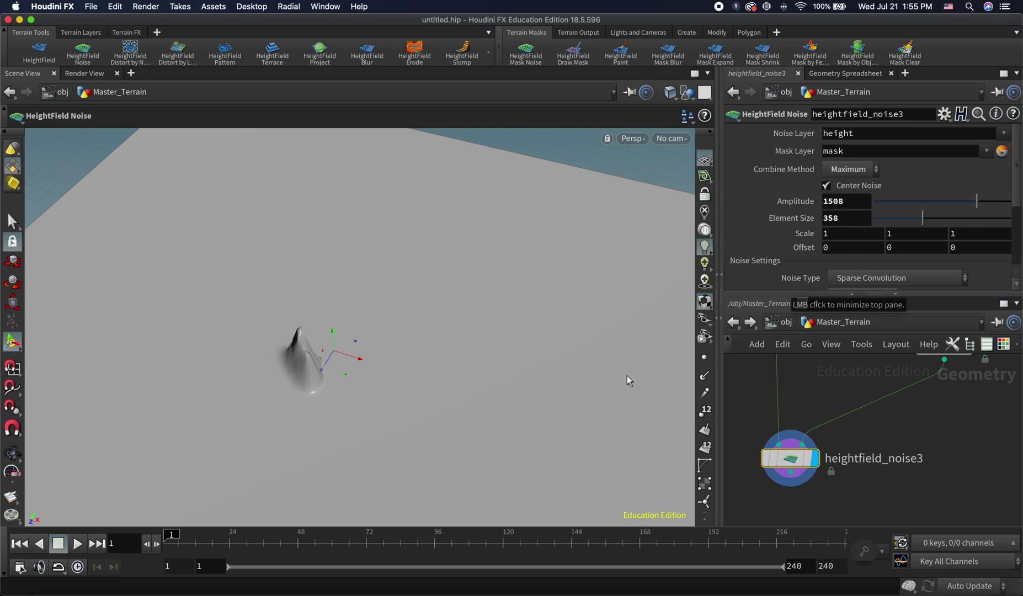
key("Escape")
Drag the noise offset along Z to 83.52, 0, -59.27, briefly previewing the blurred mask.
left_click_drag(475, 334, 518, 287)
key("Return")
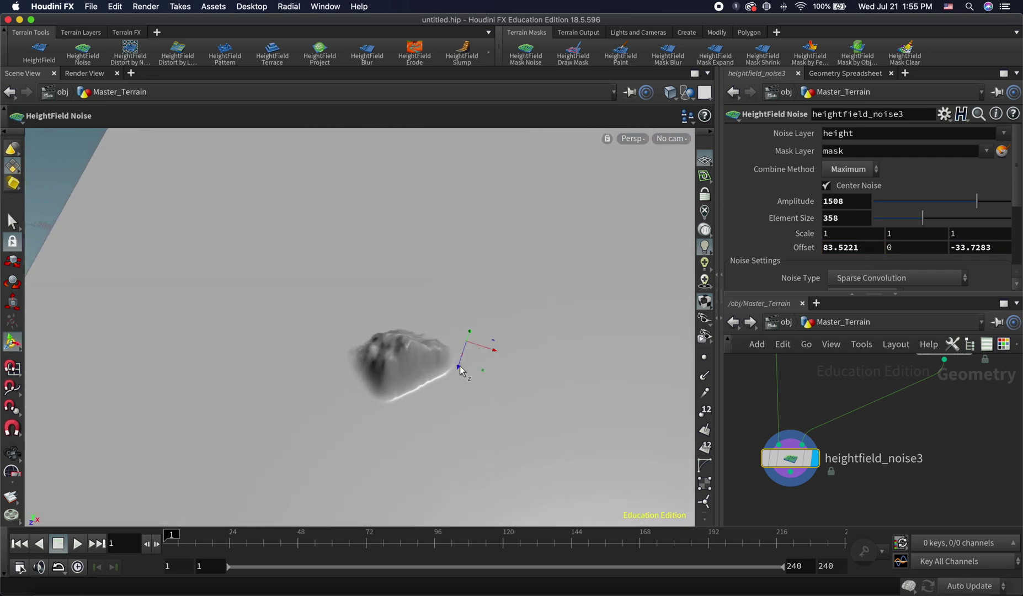
left_click_drag(460, 366, 469, 386)
left_click_drag(970, 411, 956, 440)
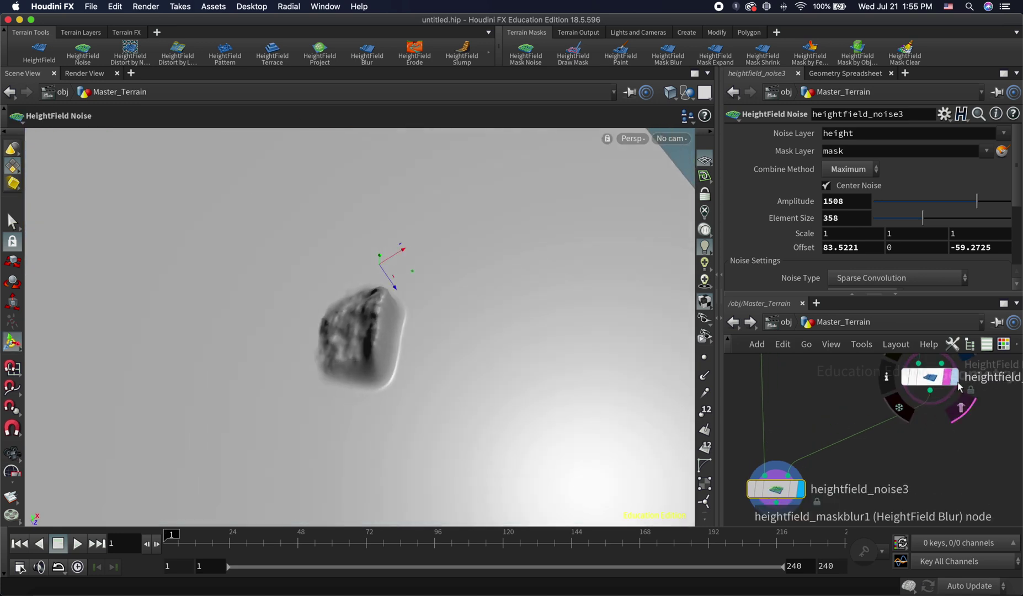
left_click(948, 377)
left_click(800, 490)
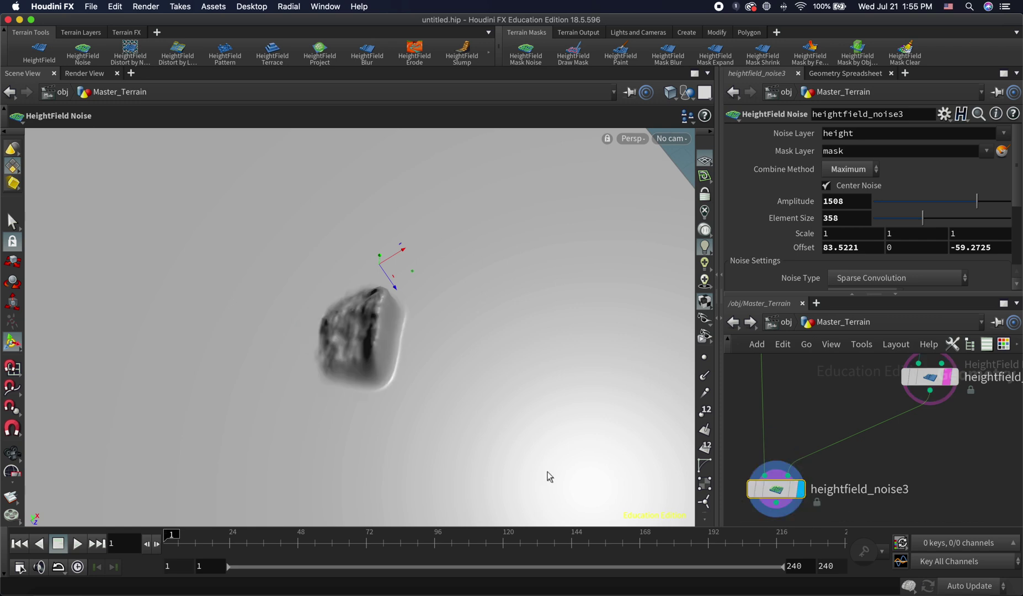
key("Escape")
left_click_drag(407, 285, 536, 338)
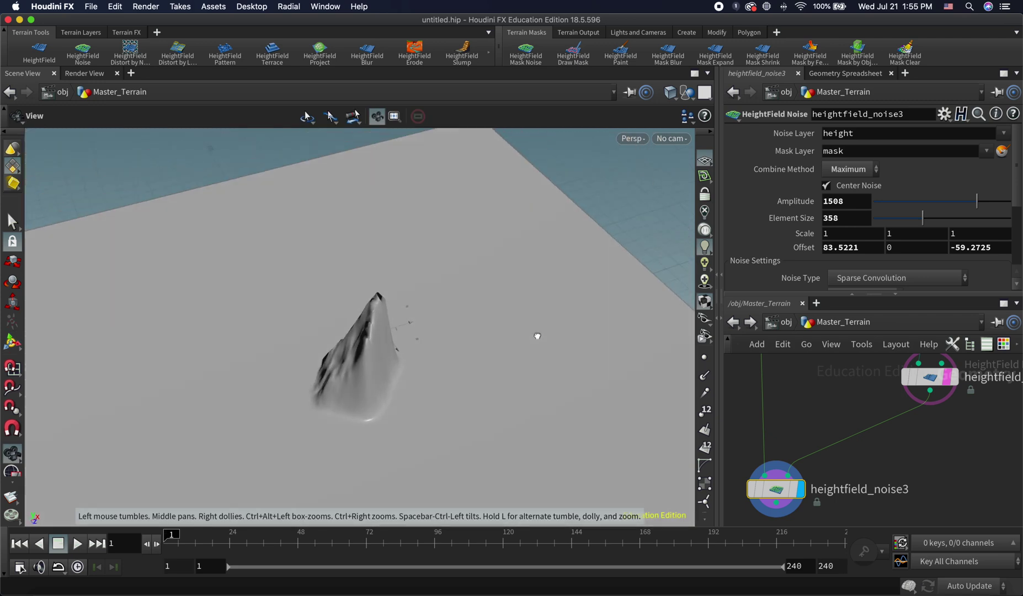
key("Return")
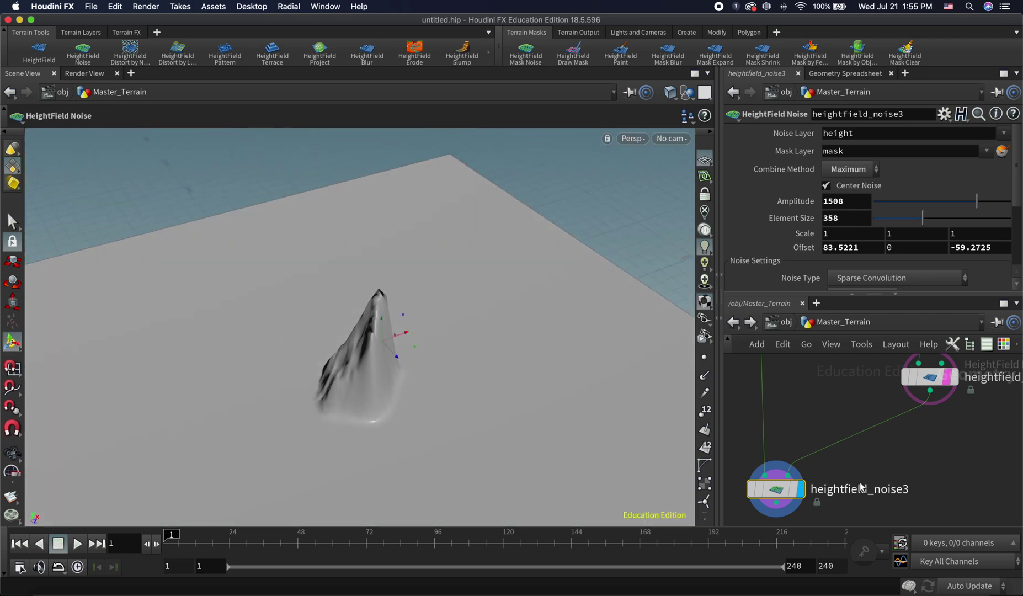
Increase heightfield_maskblur1's radius to 86.9 and orbit around the broadened mountain.
left_click(929, 378)
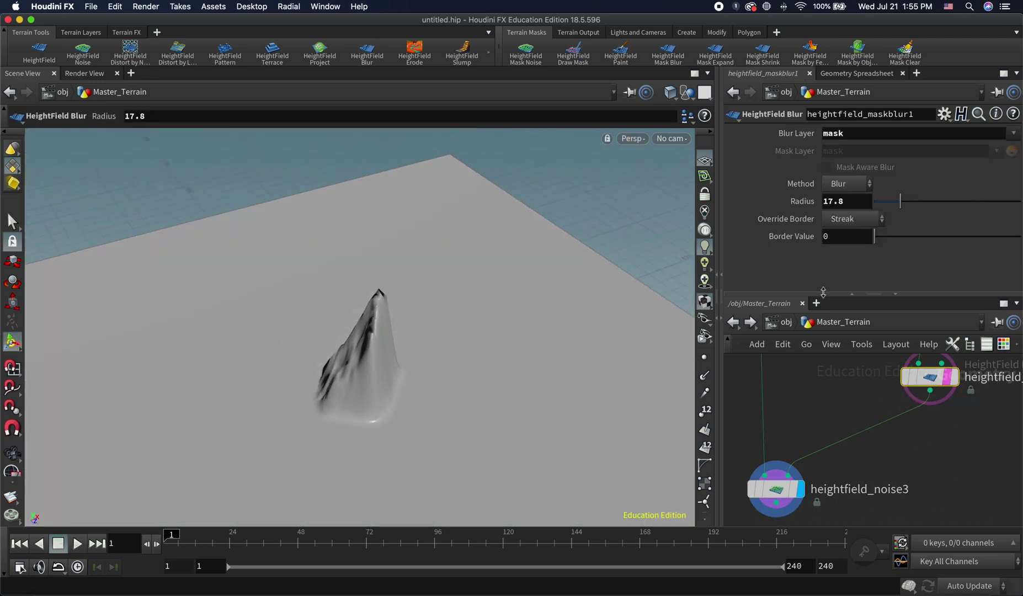
left_click_drag(901, 200, 1003, 202)
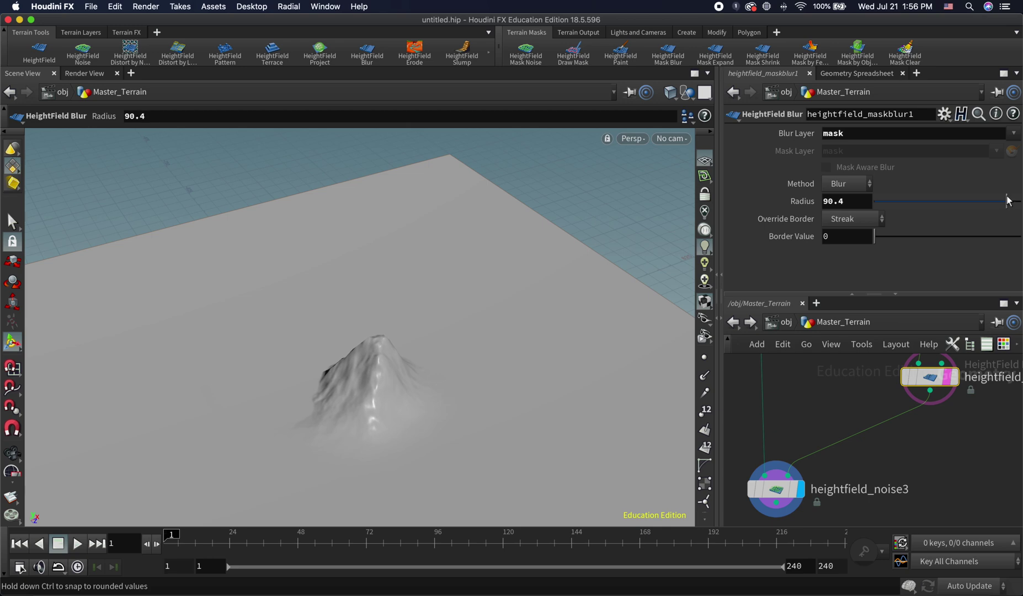
left_click_drag(991, 200, 1001, 201)
key("Escape")
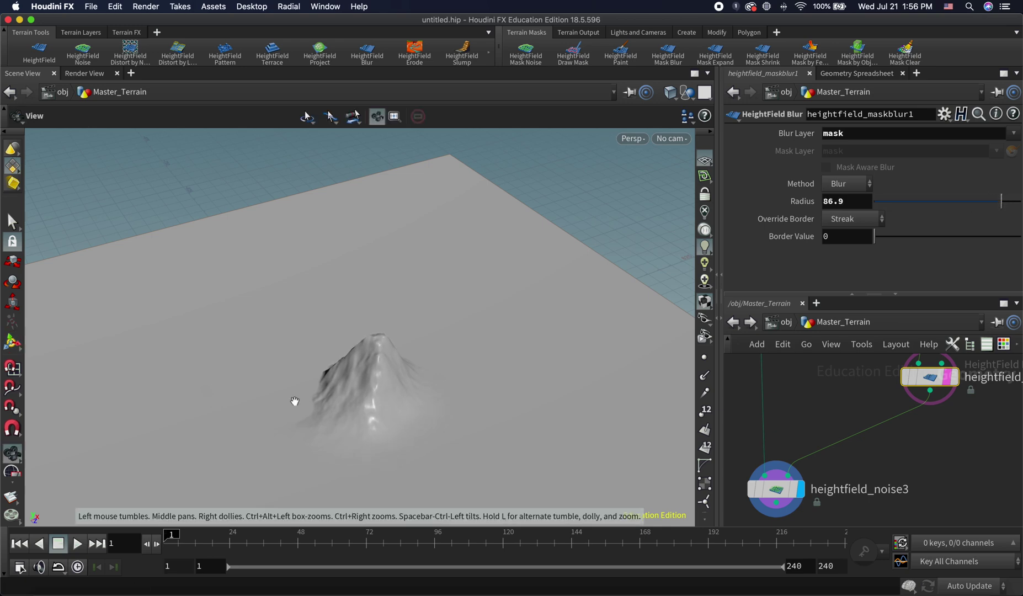
left_click_drag(293, 402, 541, 408)
key("Return")
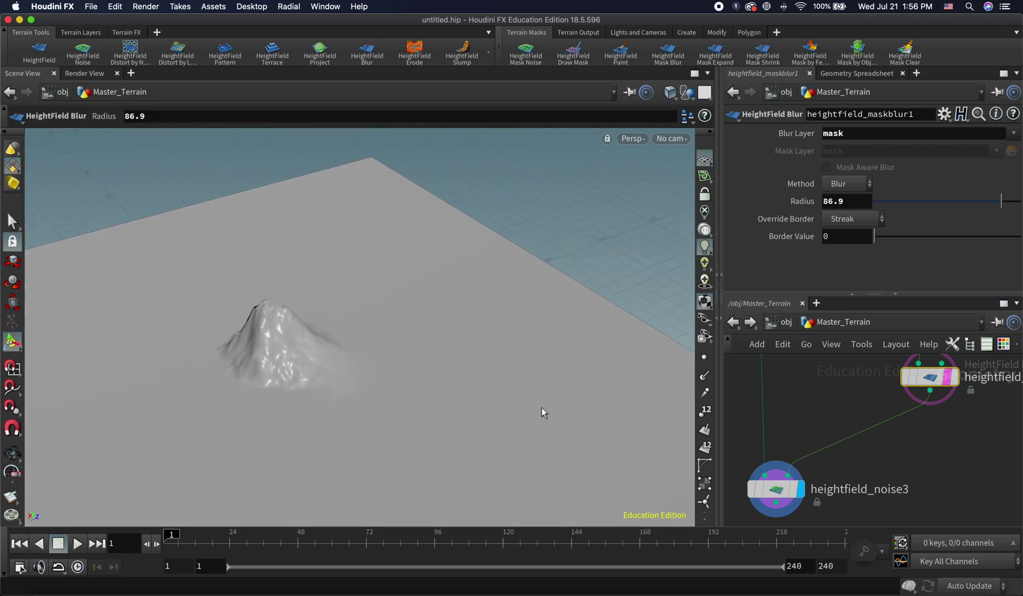
left_click(778, 490)
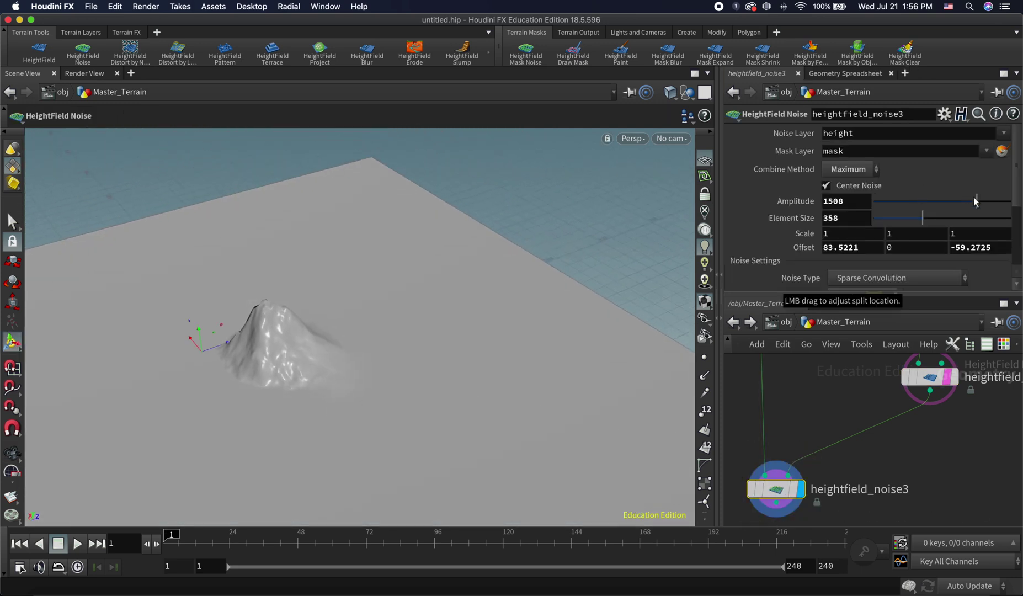
Push heightfield_noise3's amplitude up to 2000 for a taller, steeper peak.
left_click_drag(976, 201, 1017, 203)
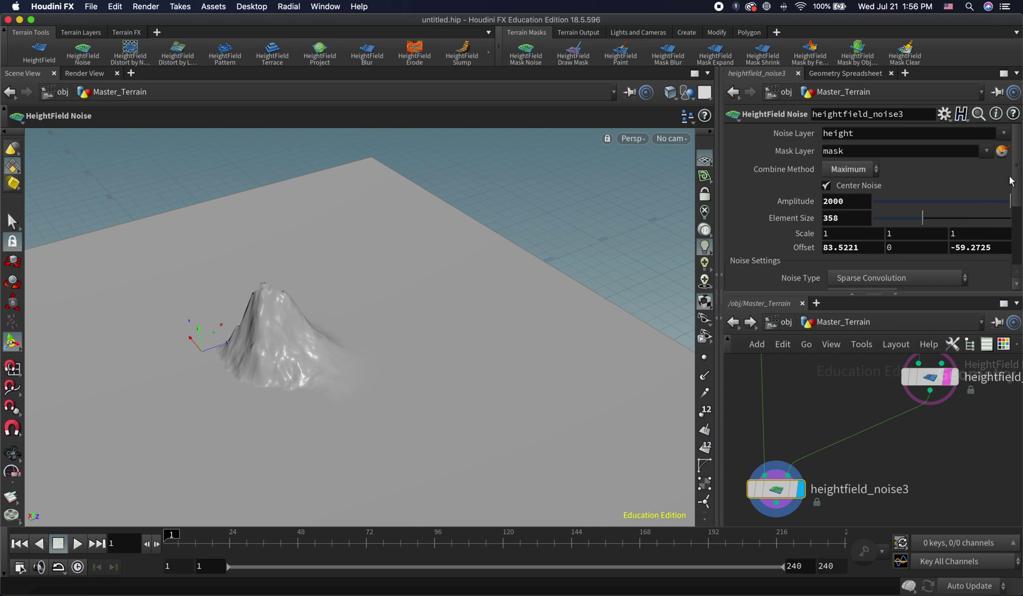
left_click_drag(1018, 172, 1018, 203)
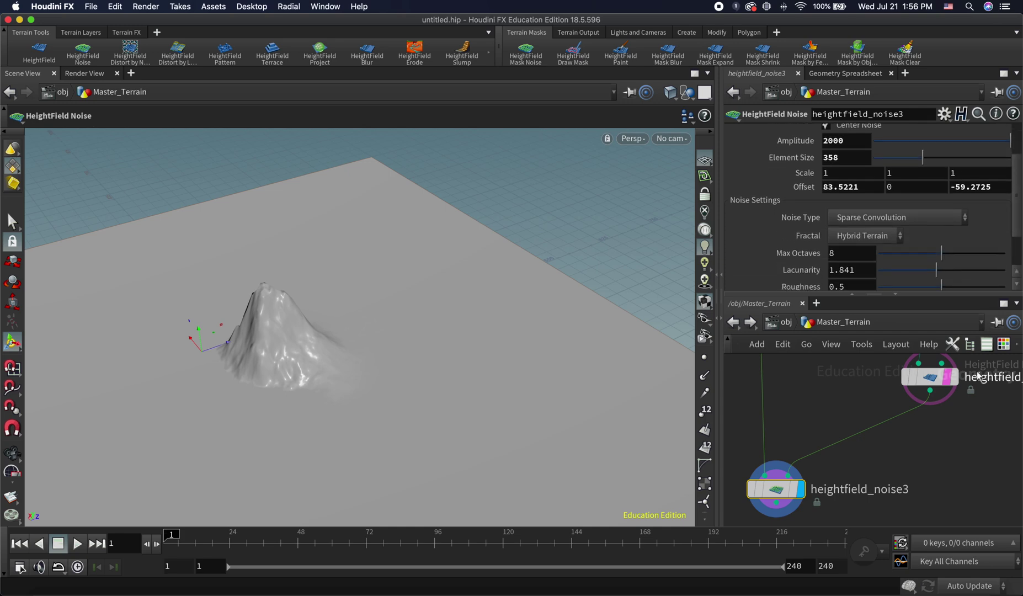
left_click_drag(967, 422, 906, 426)
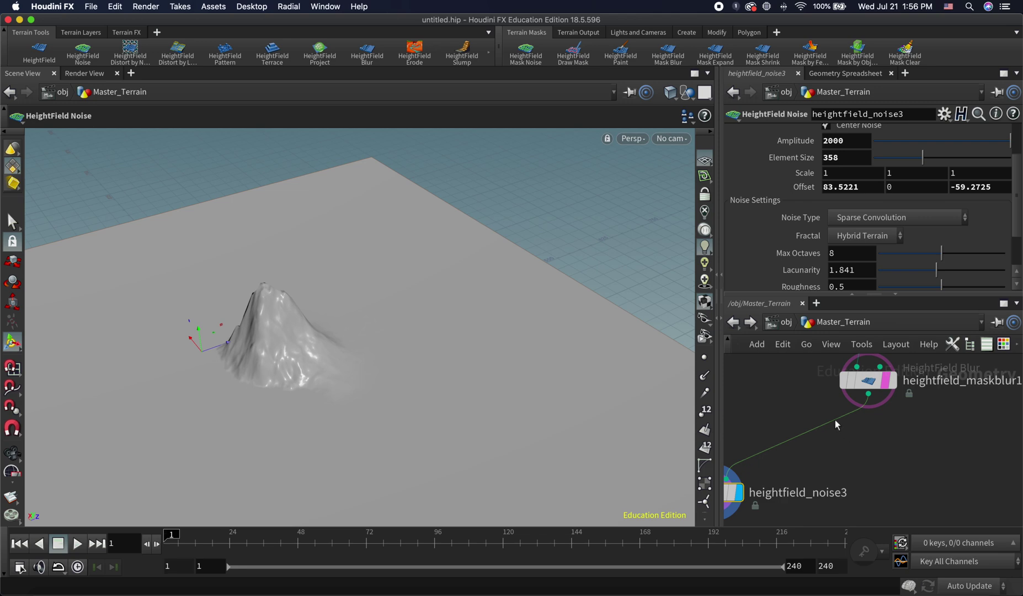
Insert a HeightField Mask Expand node before the blur and set its radius to 22.1.
left_click_drag(901, 346, 837, 425)
left_click(845, 429)
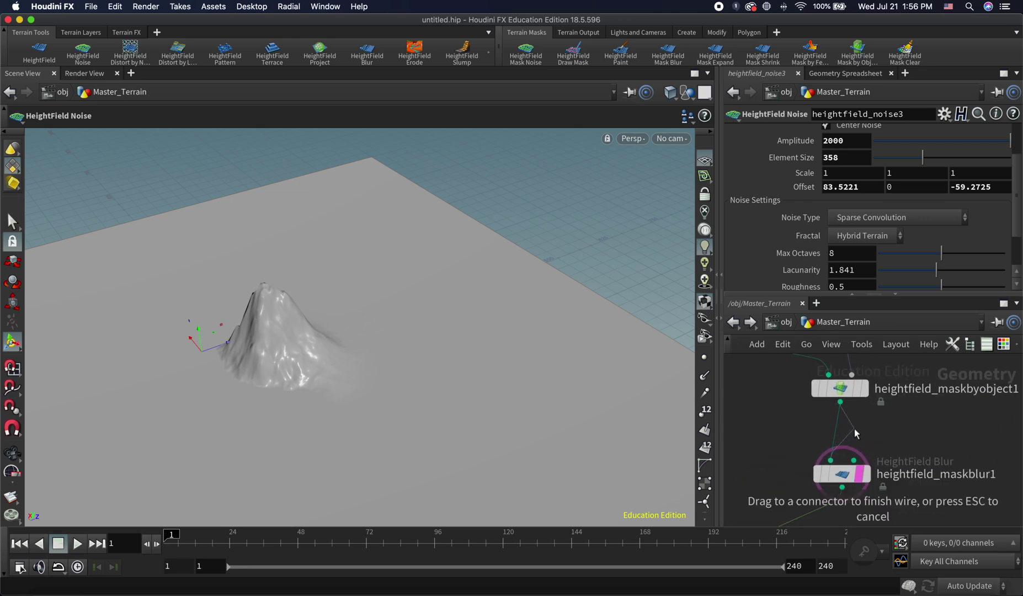
key("Tab")
type("hf")
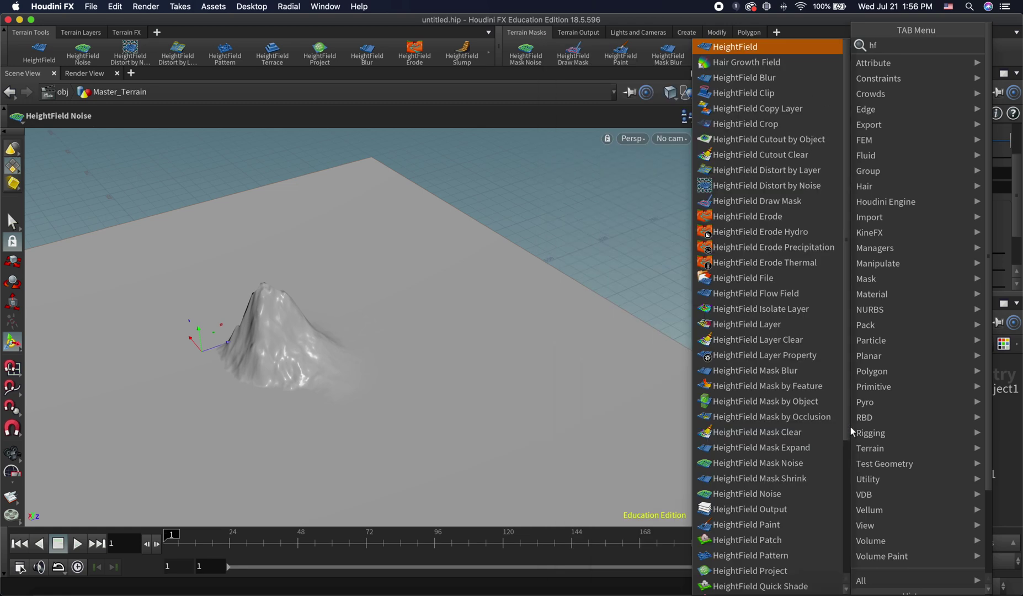
type(" ma")
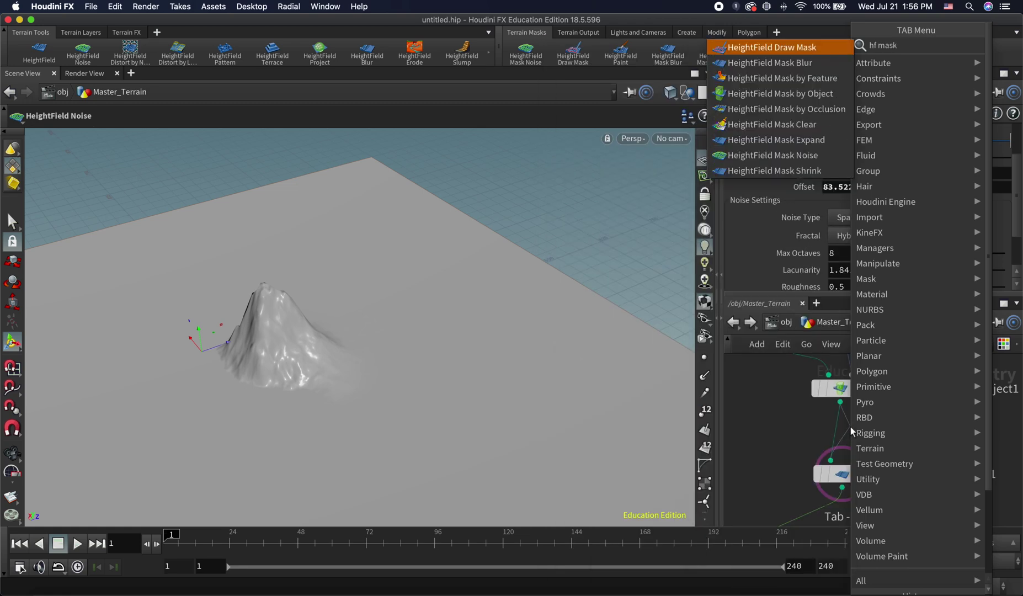
type("sk")
key("Down")
key("Down")
key("Down")
key("Down")
key("Down")
key("Down")
key("Escape")
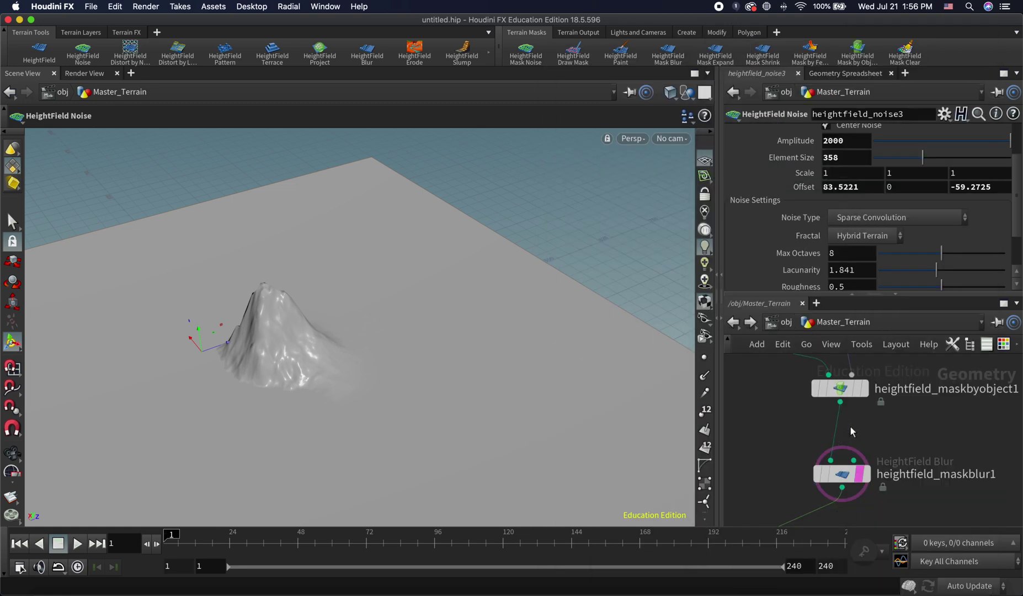
left_click(851, 427)
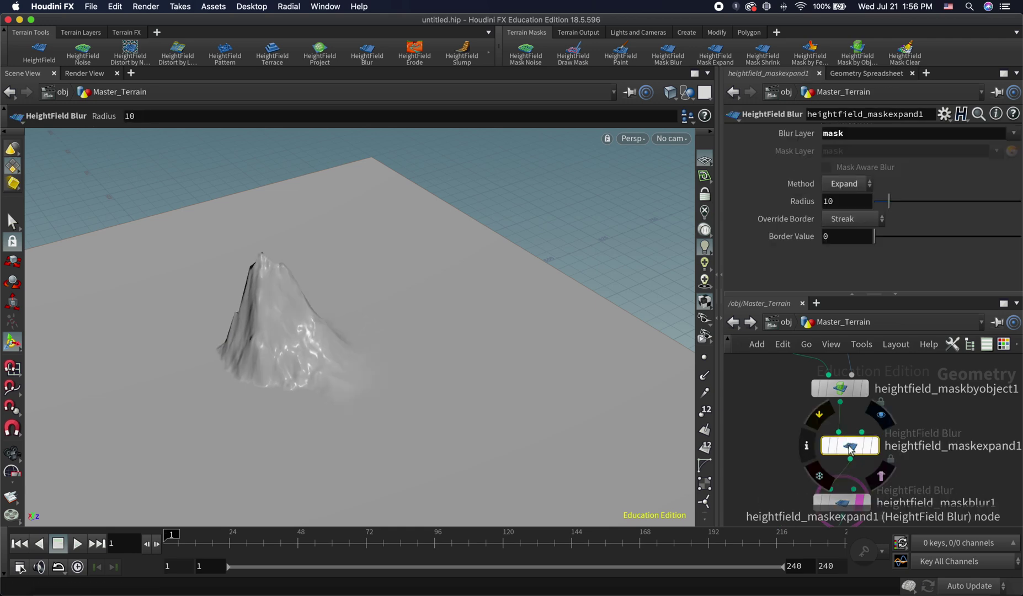
left_click(866, 447)
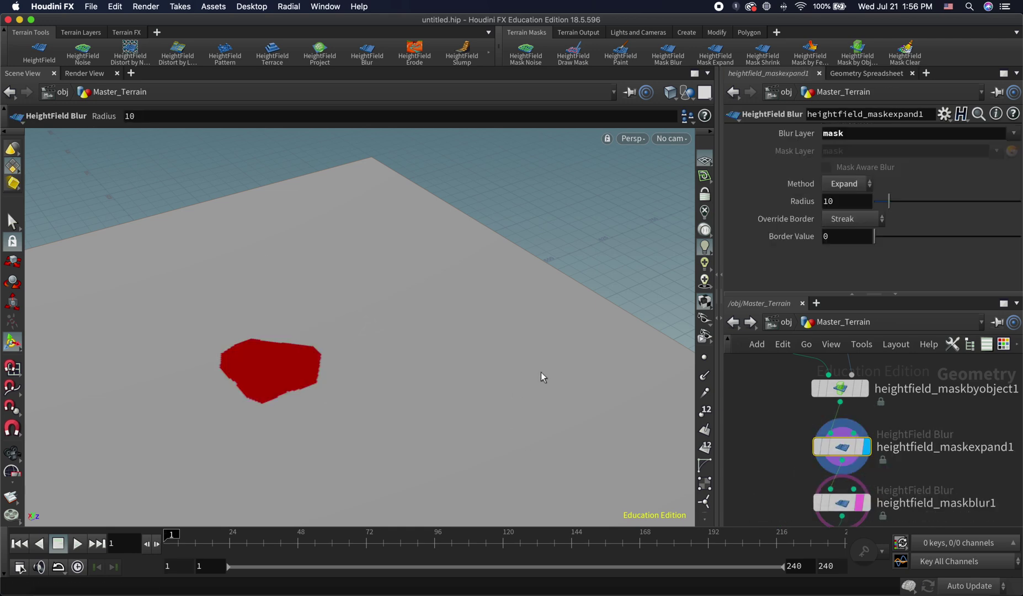
mouse_move(889, 202)
left_mouse_down()
mouse_move(937, 200)
mouse_move(908, 202)
left_mouse_up()
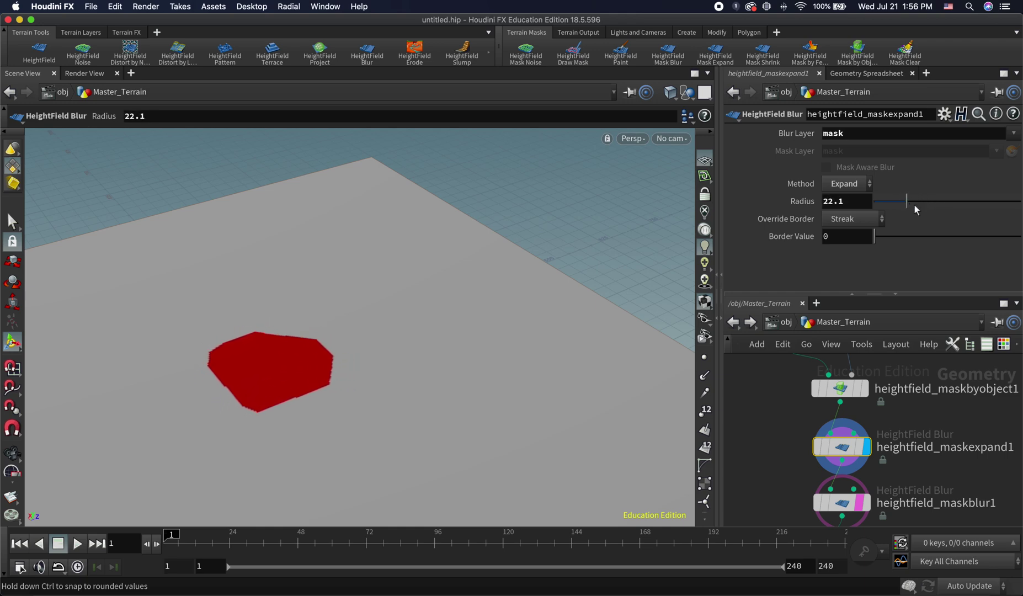
Redisplay the noise mountain, orbit it, and fine-tune the mask blur radius to 91.2.
left_click(838, 502)
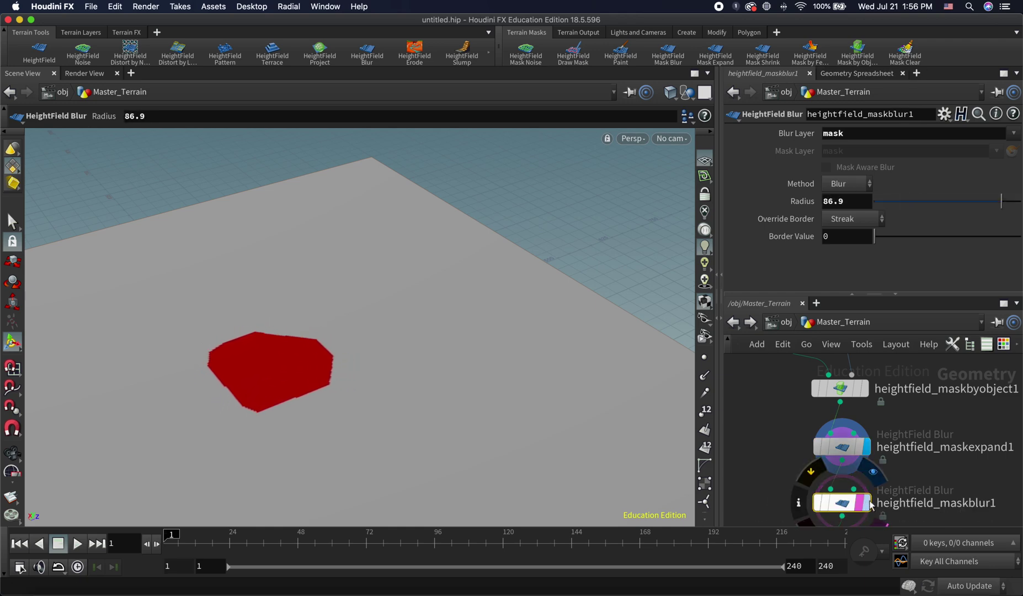
left_click(861, 502)
scroll(940, 476, "down", 5)
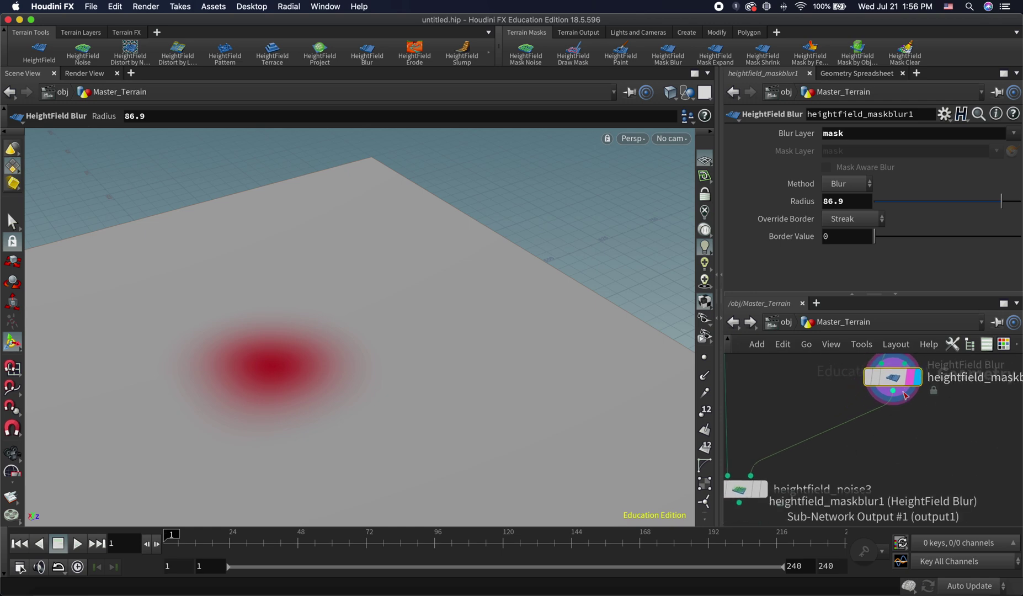
scroll(903, 400, "left", 3)
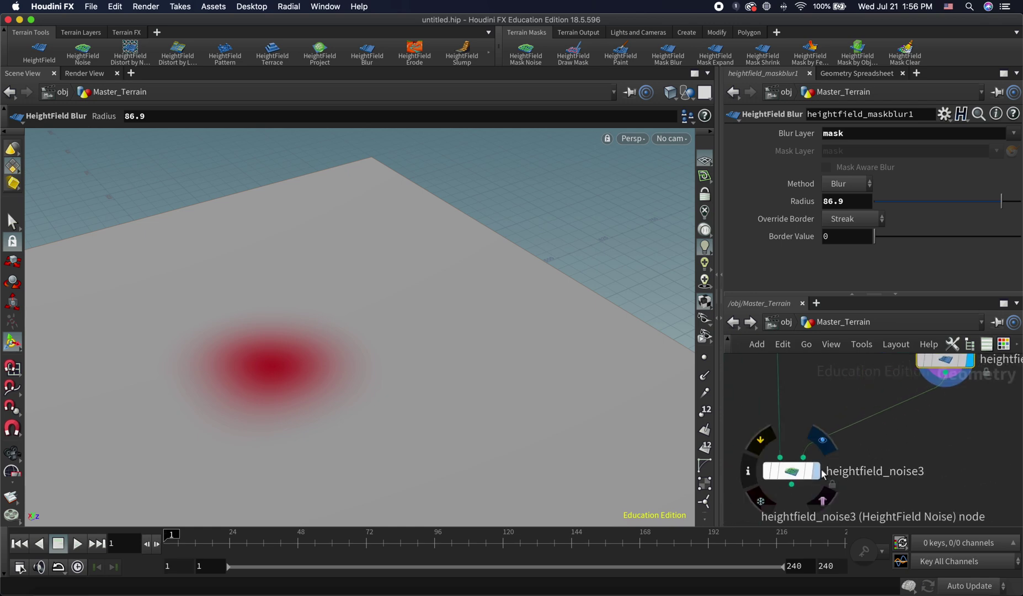
left_click(816, 471)
key("Escape")
left_click_drag(455, 304, 715, 323)
key("Return")
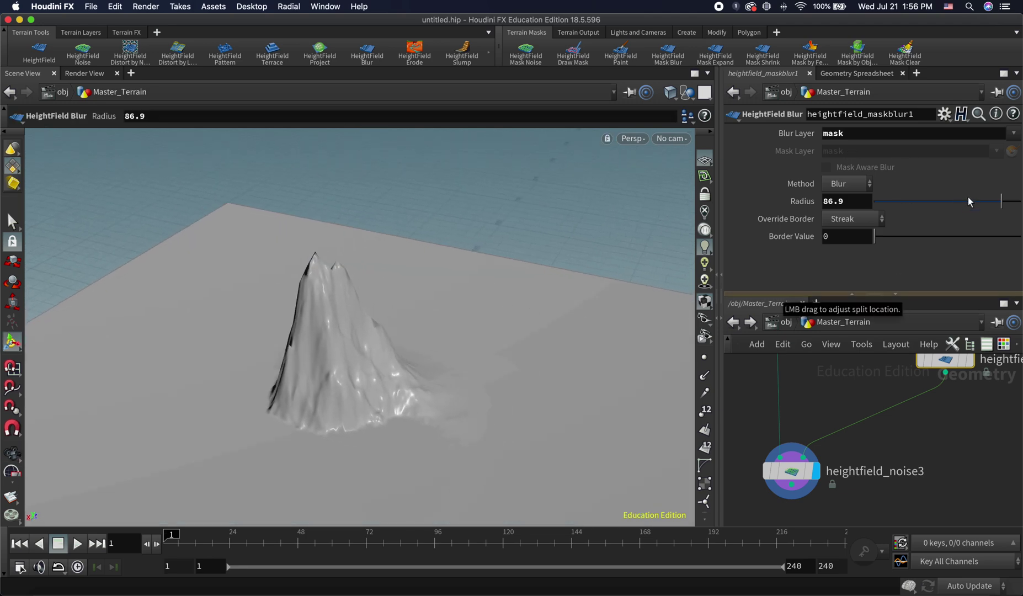
left_click_drag(968, 199, 1007, 202)
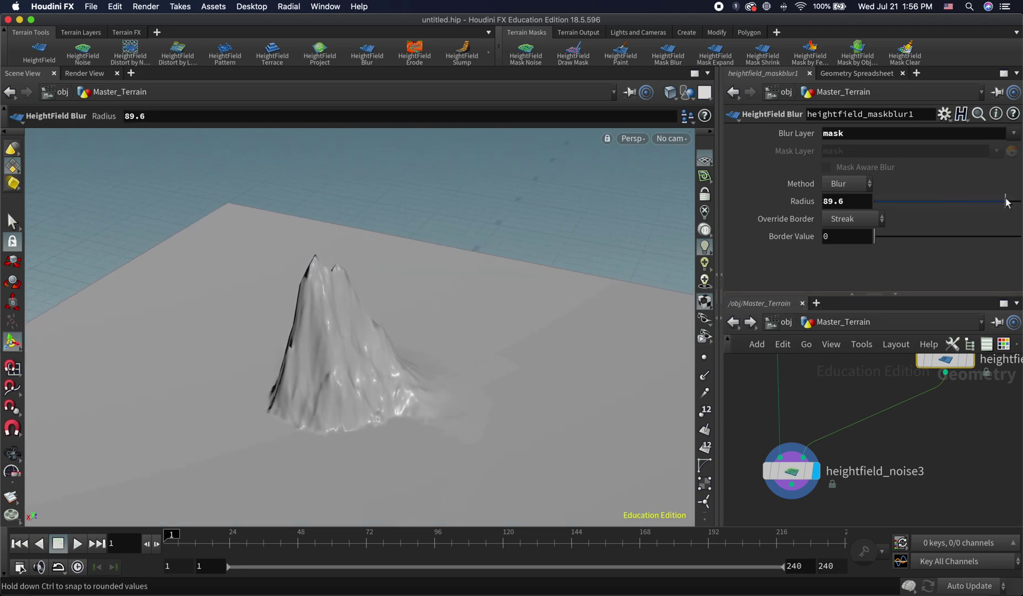
left_click(792, 472)
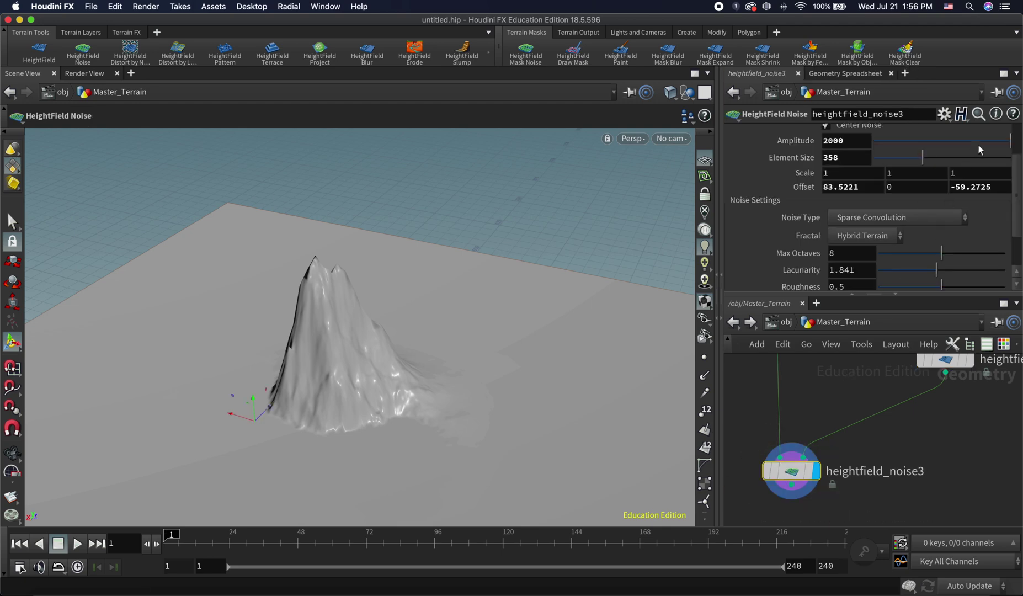
Set the noise amplitude to 1500, orbit the single peak, and pan to the mask nodes.
mouse_move(978, 146)
left_mouse_down()
mouse_move(951, 145)
mouse_move(980, 144)
left_mouse_up()
key("Escape")
left_click_drag(379, 425, 325, 370)
key("Return")
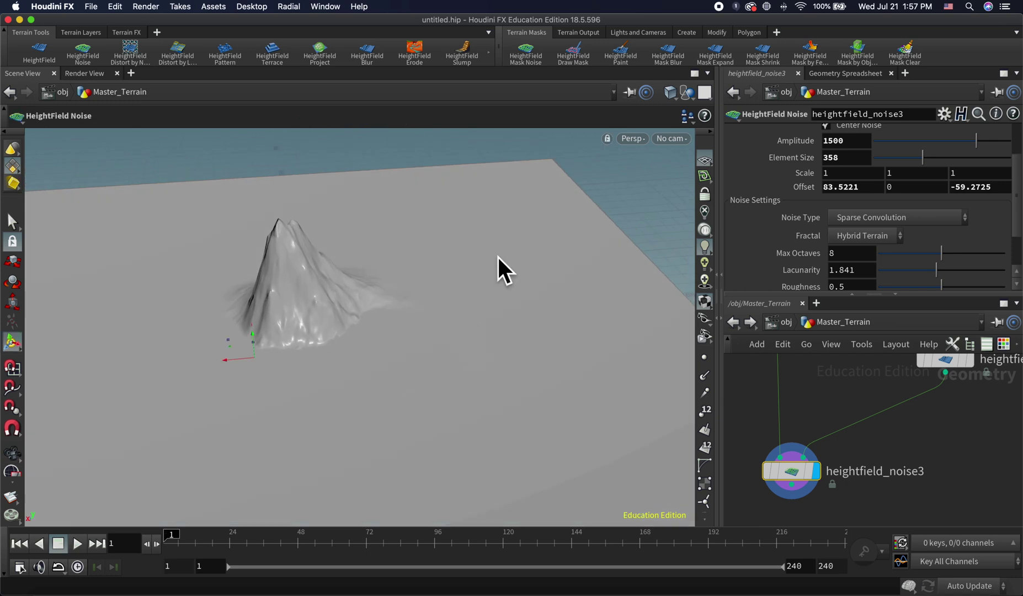
left_click_drag(494, 396, 473, 379)
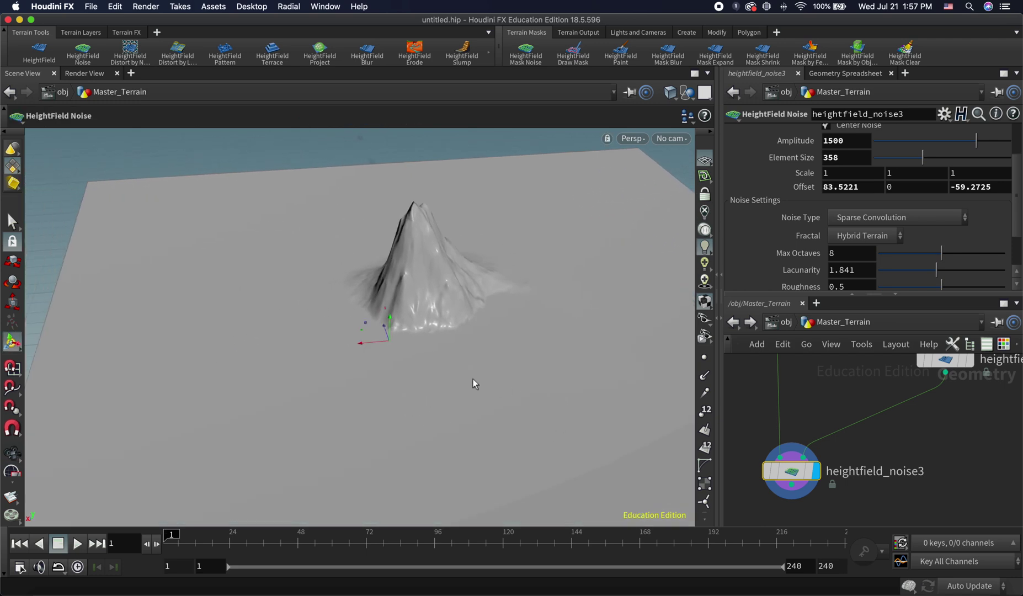
left_click_drag(912, 430, 926, 480)
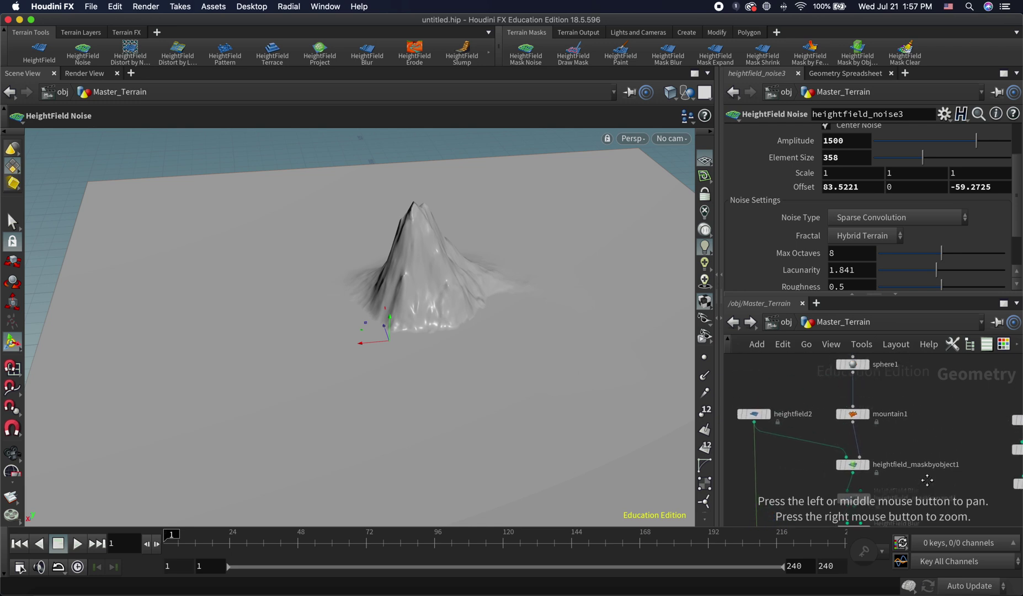
Insert transform1 between heightfield_maskblur1 and heightfield_noise3, test-move it, then undo the move.
left_click_drag(922, 439, 947, 356)
left_click_drag(900, 471, 908, 444)
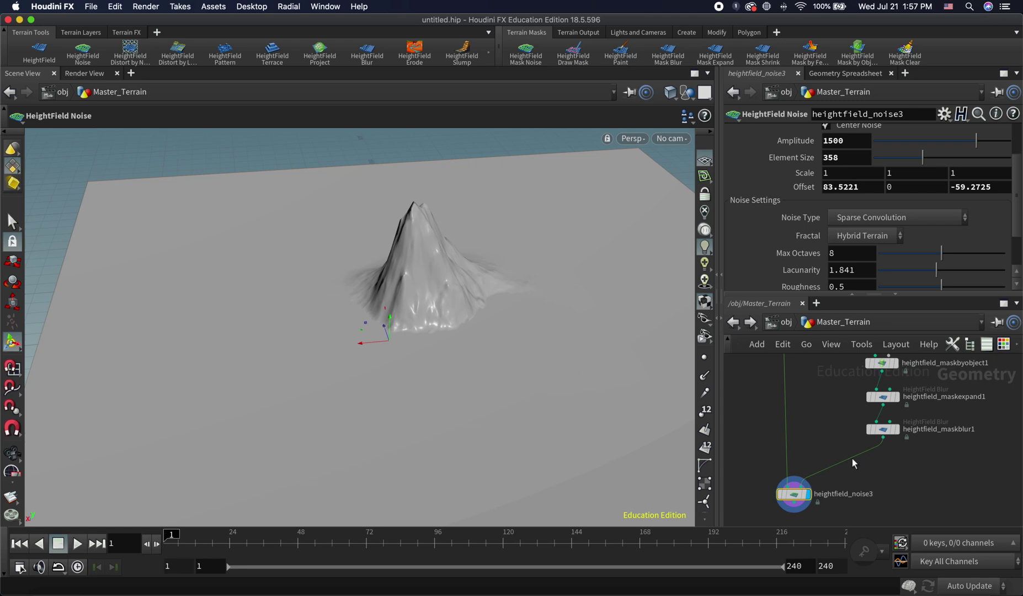
left_click_drag(852, 458, 906, 479)
key("Tab")
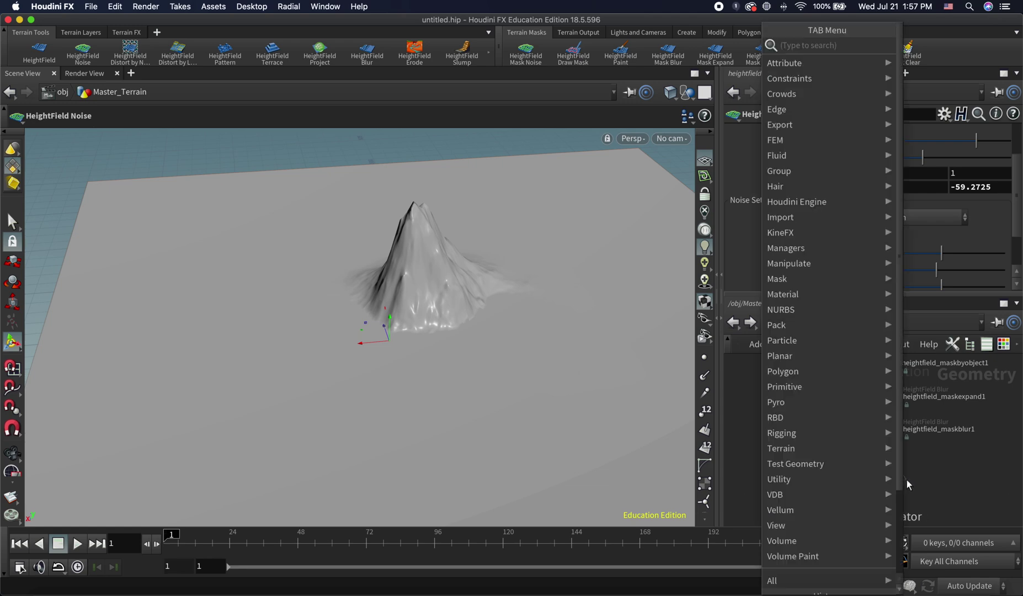
type("trans")
key("Escape")
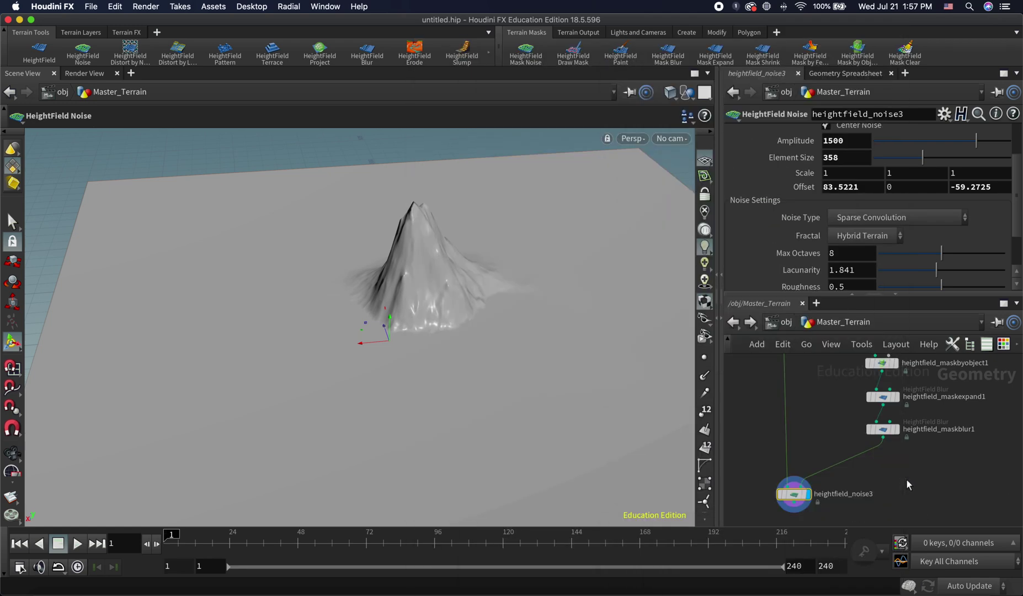
left_click(906, 479)
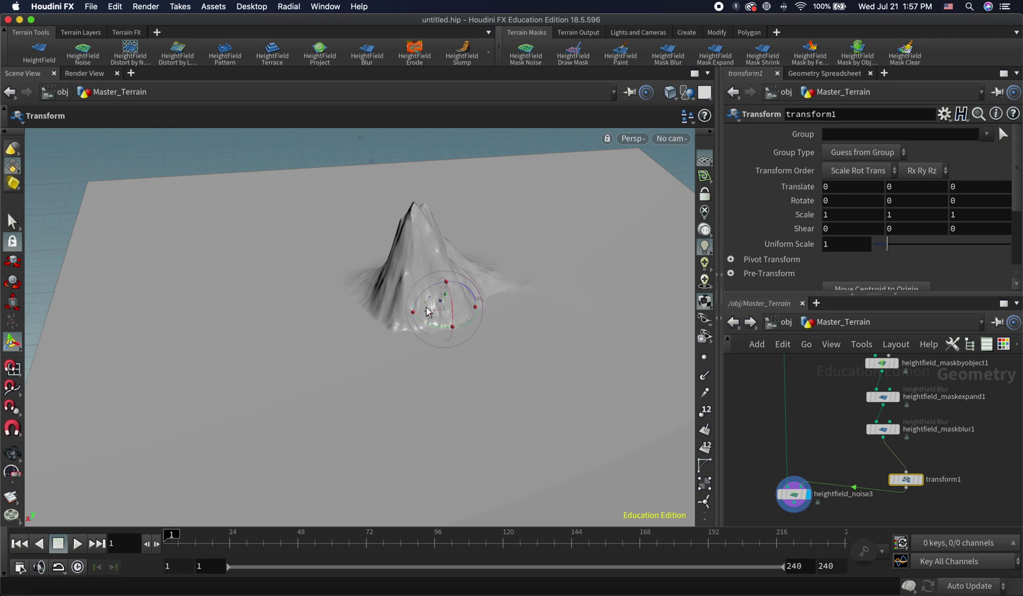
mouse_move(436, 316)
left_mouse_down()
mouse_move(411, 298)
mouse_move(155, 290)
mouse_move(624, 323)
mouse_move(278, 318)
mouse_move(216, 325)
mouse_move(430, 315)
mouse_move(132, 341)
mouse_move(458, 318)
mouse_move(450, 325)
left_mouse_up()
key("ctrl+z")
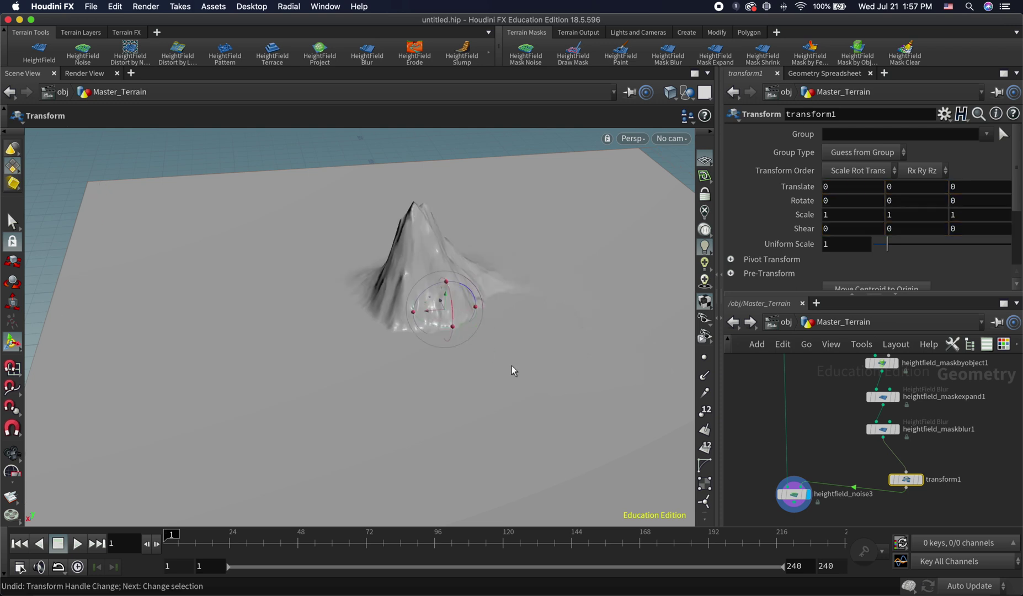
Line transform1 up directly under heightfield_maskblur1, checking the terrain from several angles.
left_click_drag(351, 356, 433, 354, "alt")
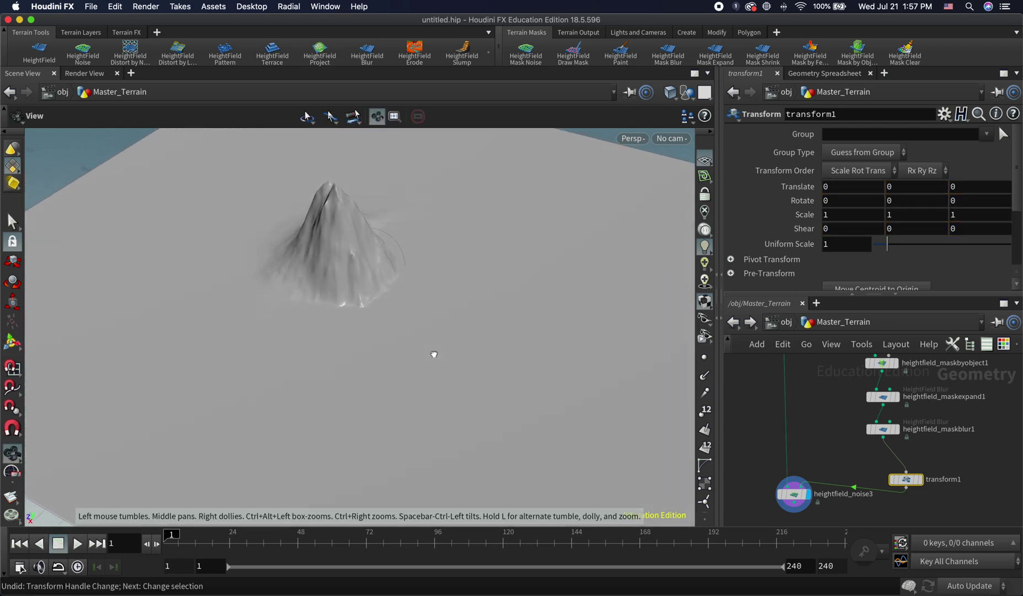
left_click_drag(908, 481, 881, 468)
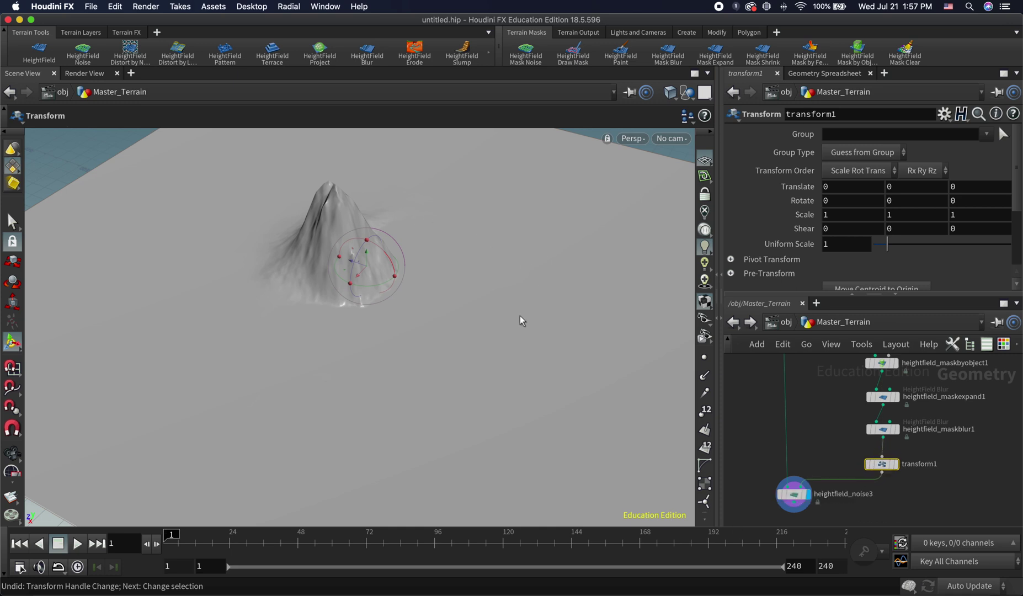
left_click_drag(502, 334, 281, 288)
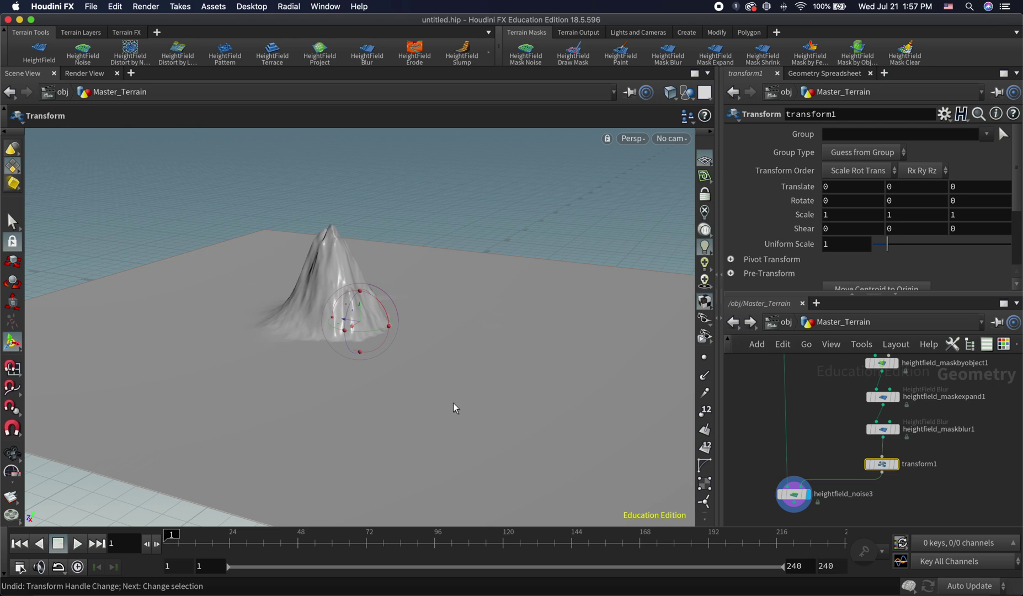
key("Escape")
left_click_drag(281, 383, 329, 361)
key("Return")
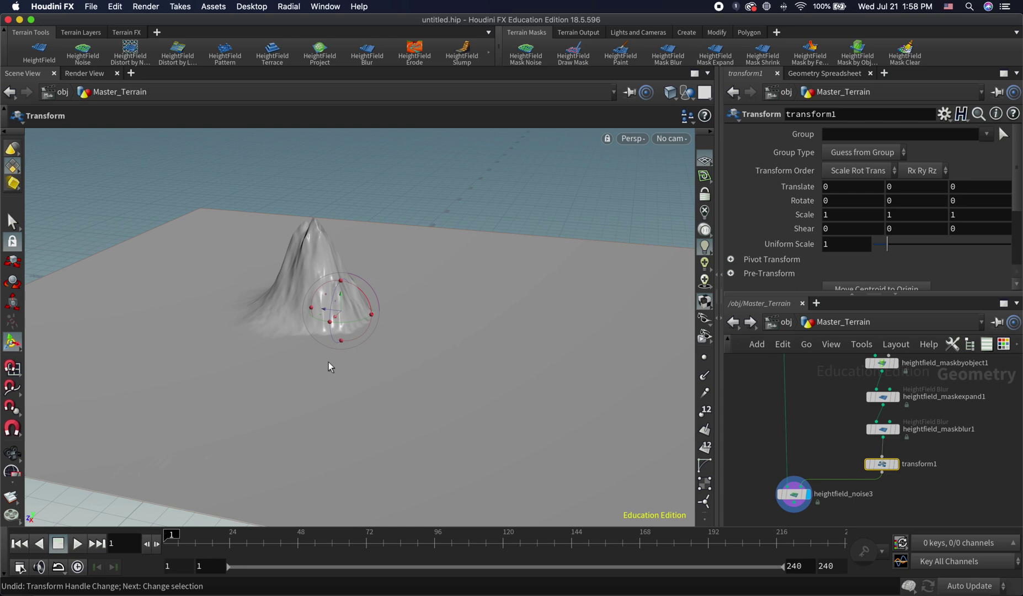
key("Escape")
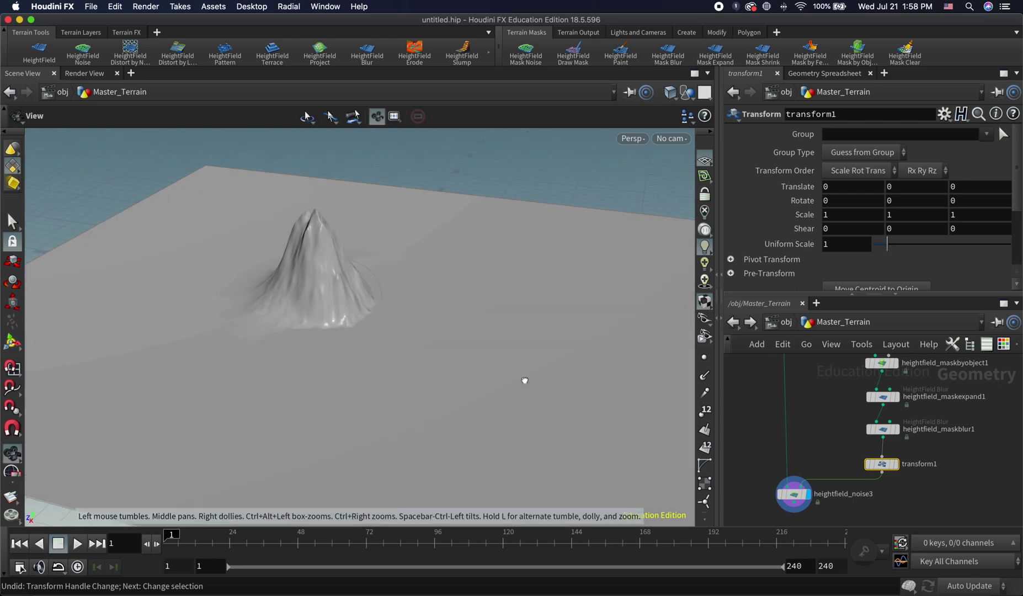
left_click_drag(525, 379, 436, 336)
key("Return")
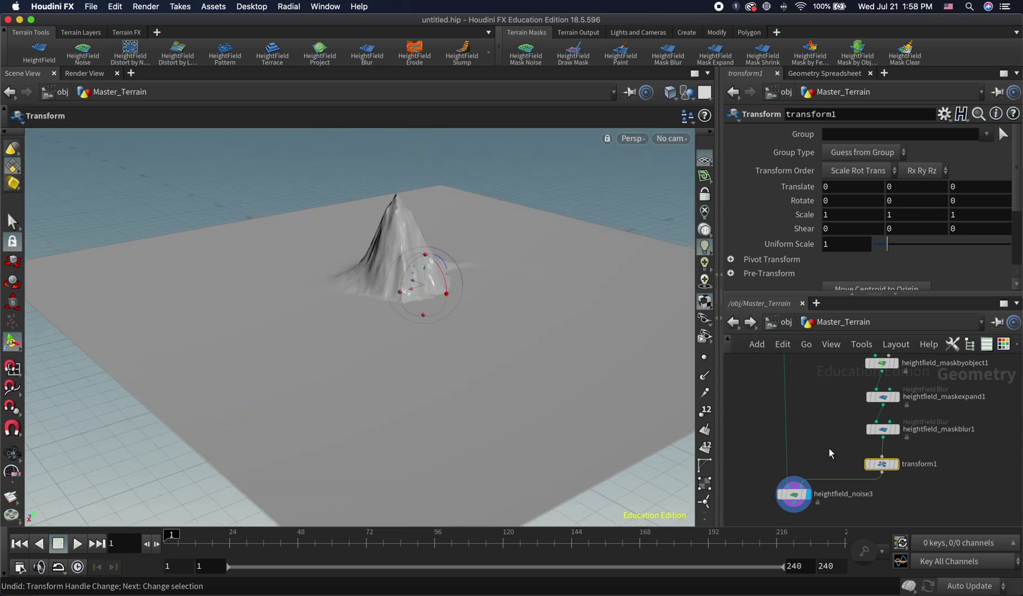
Cancel a stray wire from transform1 and select heightfield_noise3 to edit its settings.
left_click(881, 473)
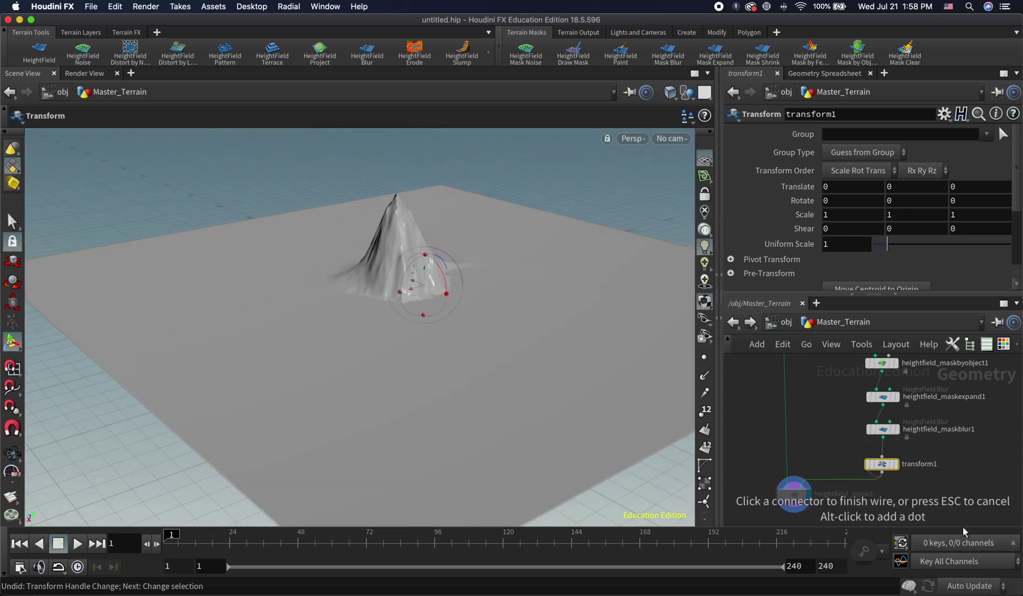
key("Escape")
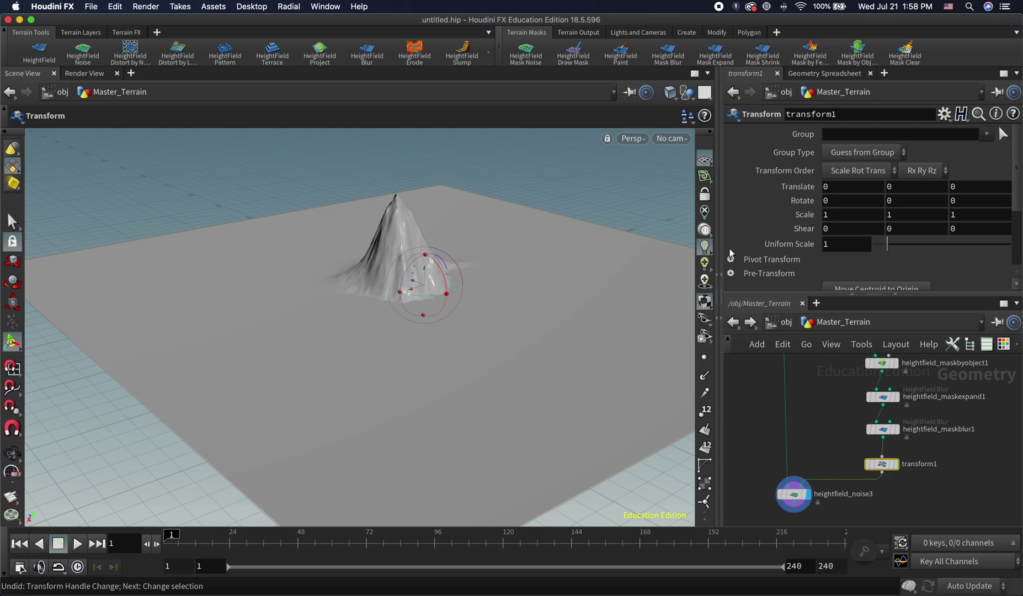
left_click(794, 497)
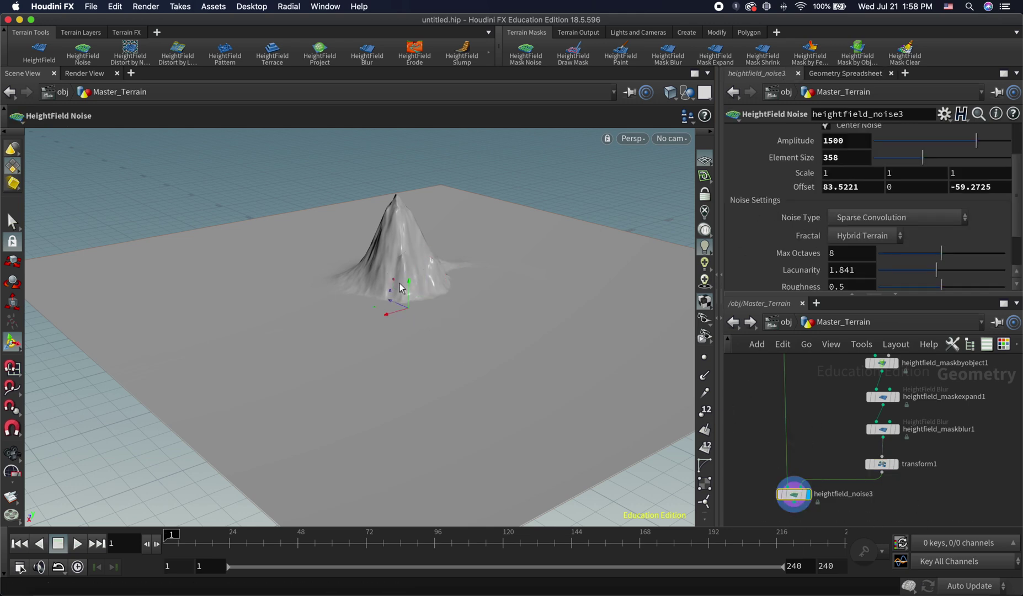
Raise the HeightField Noise Roughness, undoing the overshoot with Ctrl+Z.
key("Escape")
left_click_drag(400, 287, 486, 372)
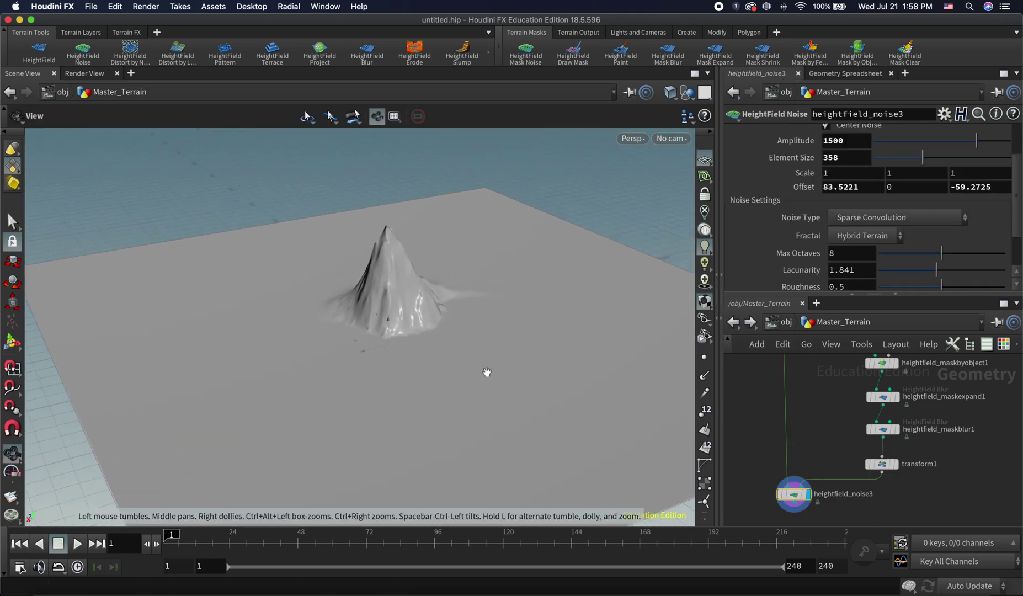
left_click_drag(321, 356, 543, 338)
key("Return")
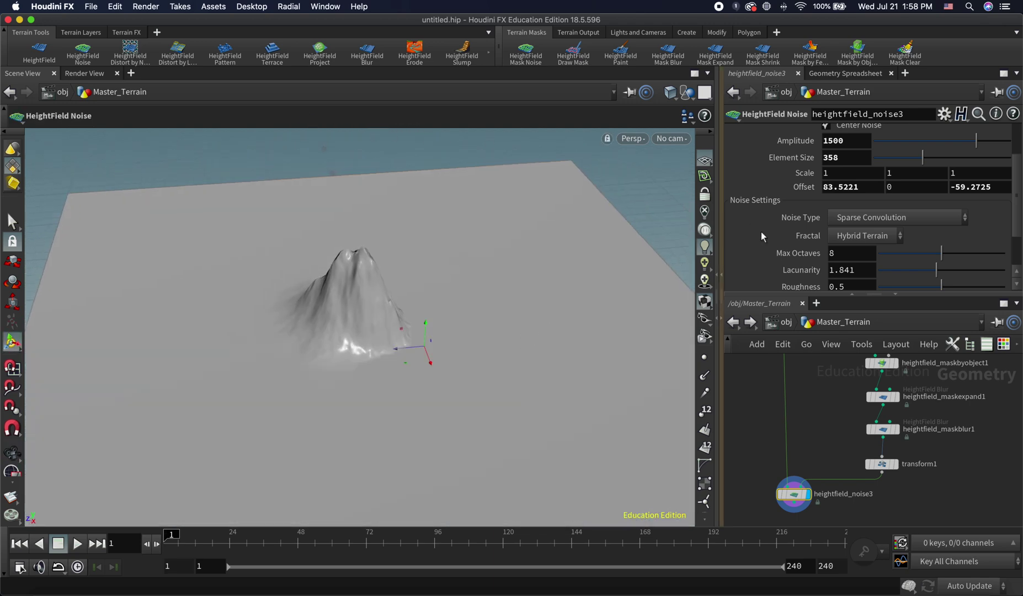
scroll(781, 252, "down", 3)
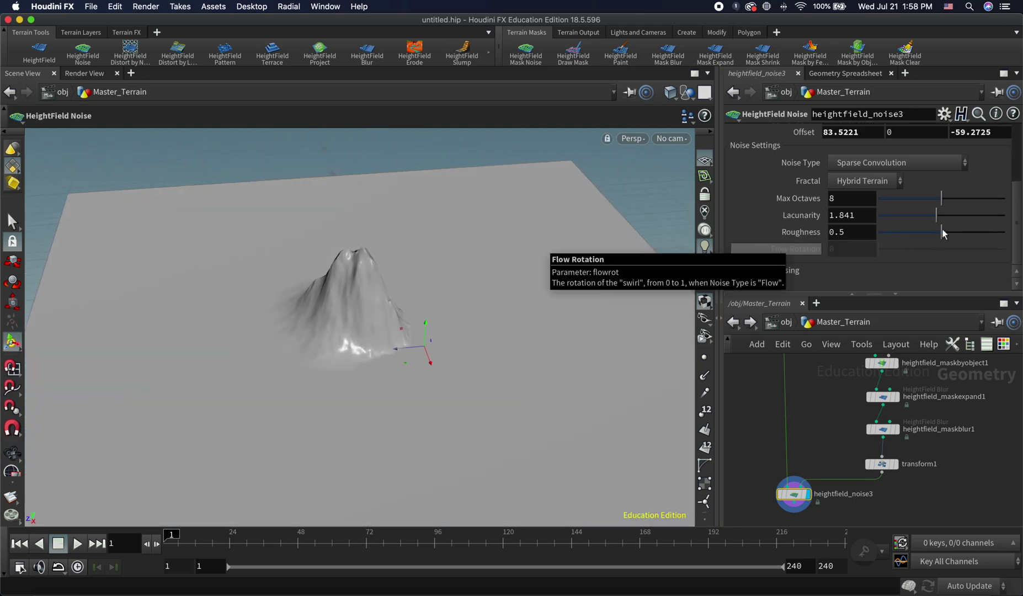
left_click_drag(943, 231, 935, 210)
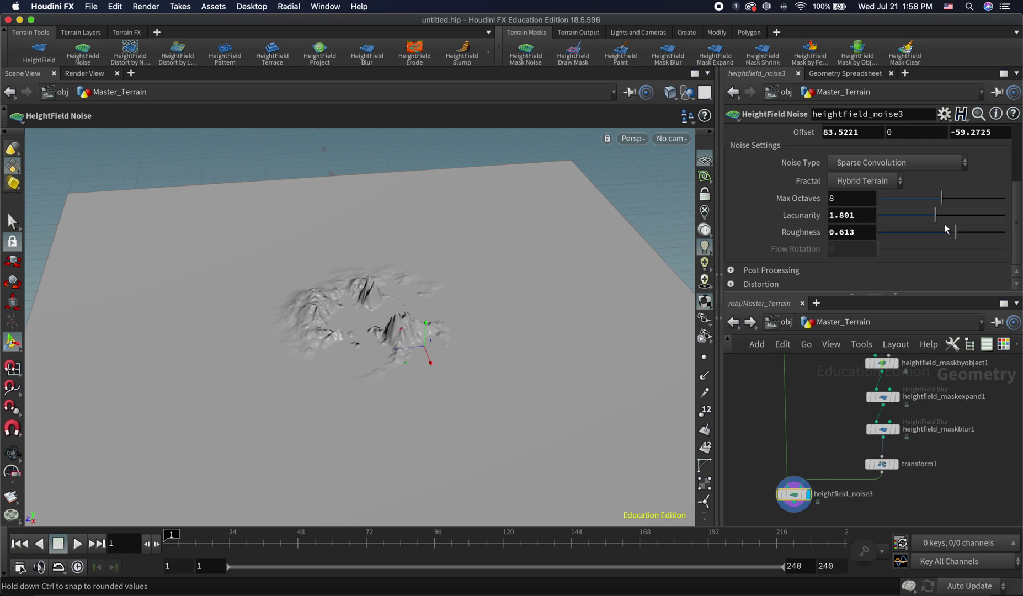
mouse_move(954, 236)
left_mouse_down()
mouse_move(935, 233)
mouse_move(982, 236)
mouse_move(930, 232)
mouse_move(954, 216)
left_mouse_up()
key("ctrl+z")
key("ctrl+z")
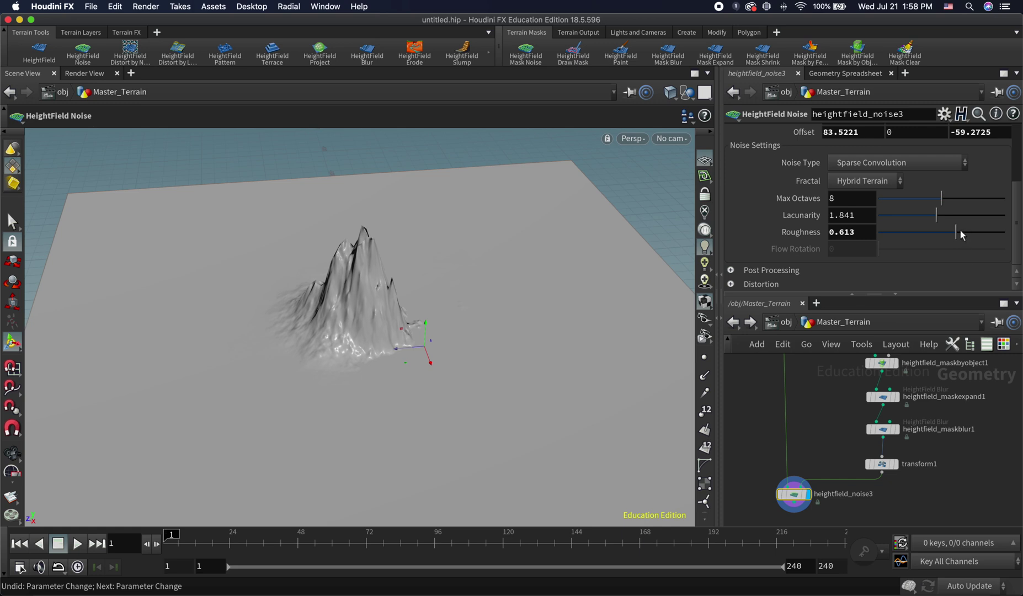
Settle Max Octaves at 8.8 and Roughness at 0.491 for a softer peak.
mouse_move(960, 233)
left_mouse_down()
mouse_move(889, 235)
mouse_move(944, 238)
left_mouse_up()
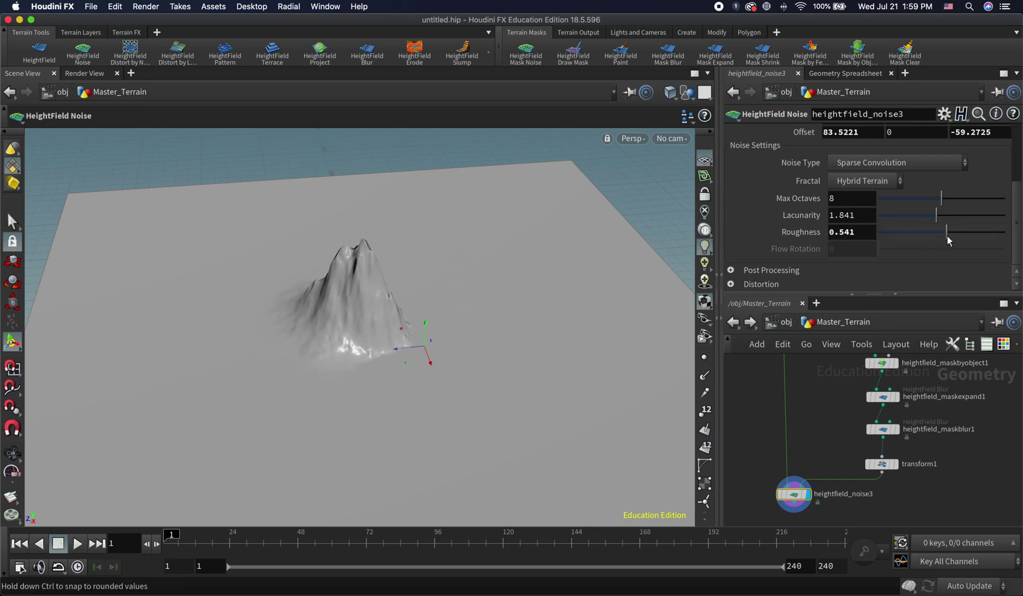
mouse_move(940, 197)
left_mouse_down()
mouse_move(896, 193)
mouse_move(955, 199)
left_mouse_up()
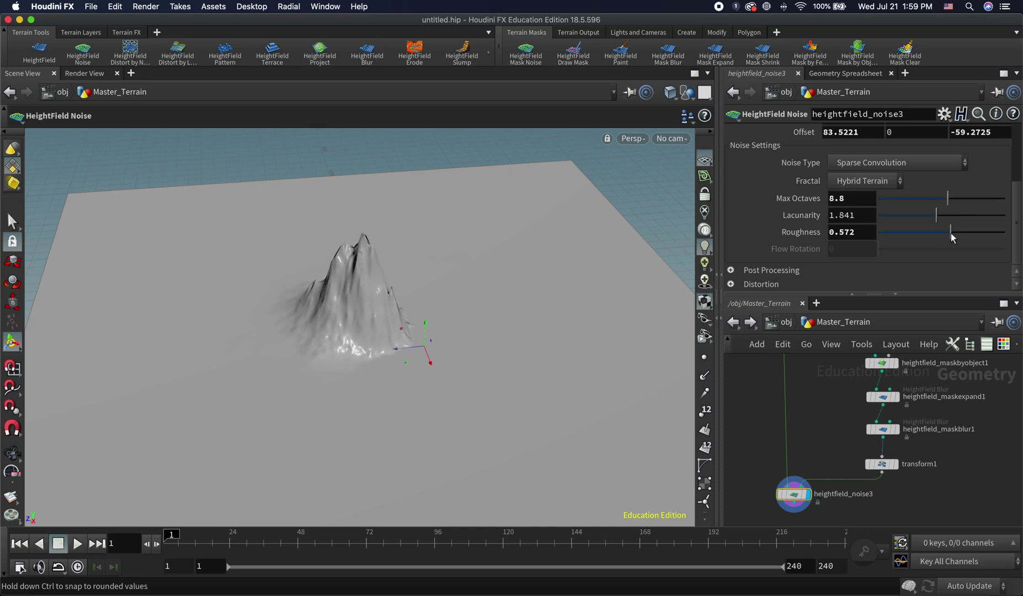
mouse_move(960, 231)
left_mouse_down()
mouse_move(969, 232)
mouse_move(941, 231)
left_mouse_up()
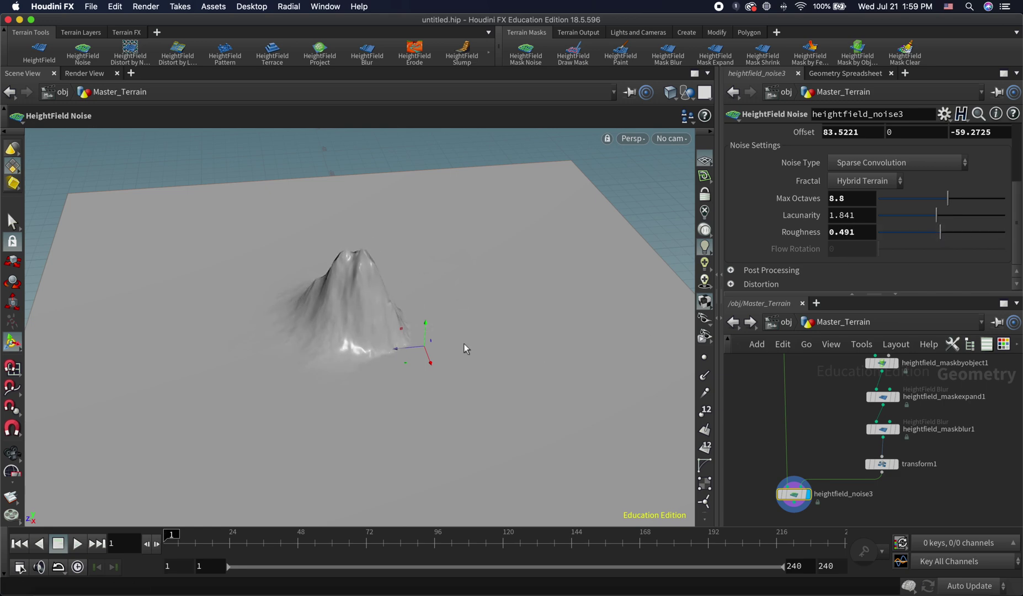
key("Escape")
left_click_drag(463, 342, 357, 339)
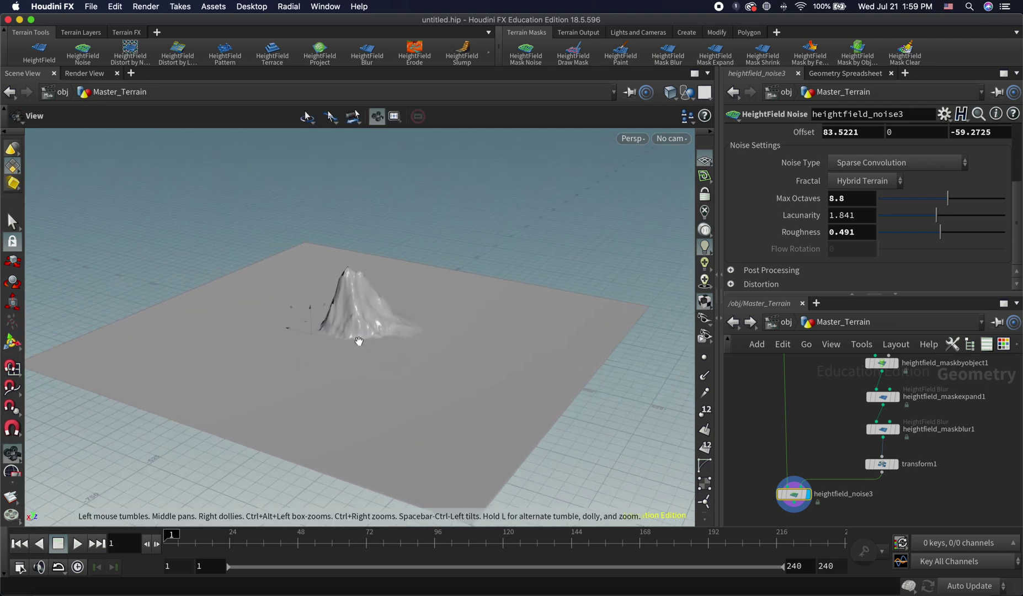
key("Return")
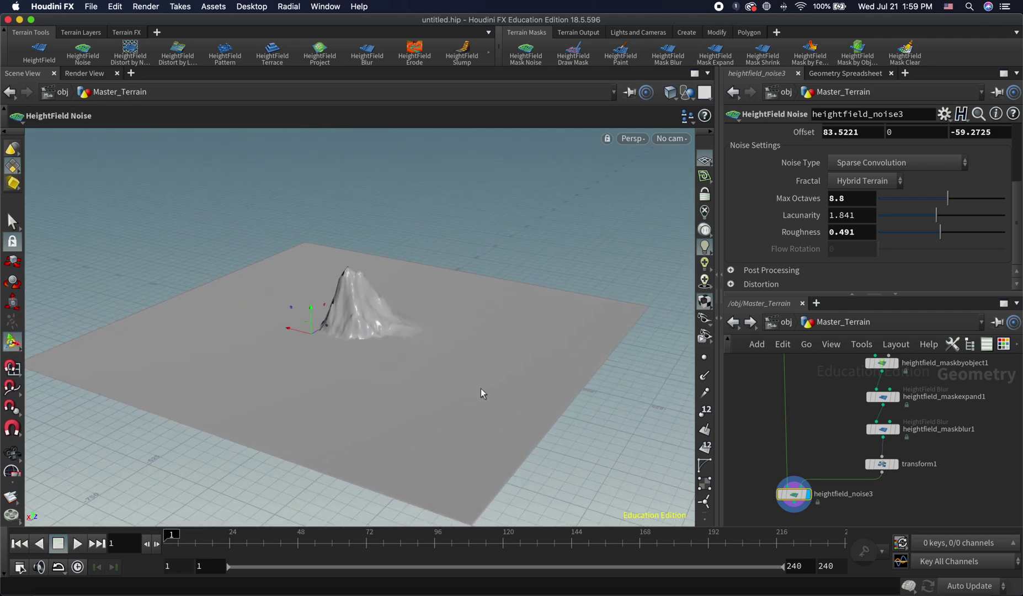
right_click(456, 346)
right_click_drag(397, 266, 425, 383)
key("Escape")
left_click_drag(352, 356, 457, 362)
key("Return")
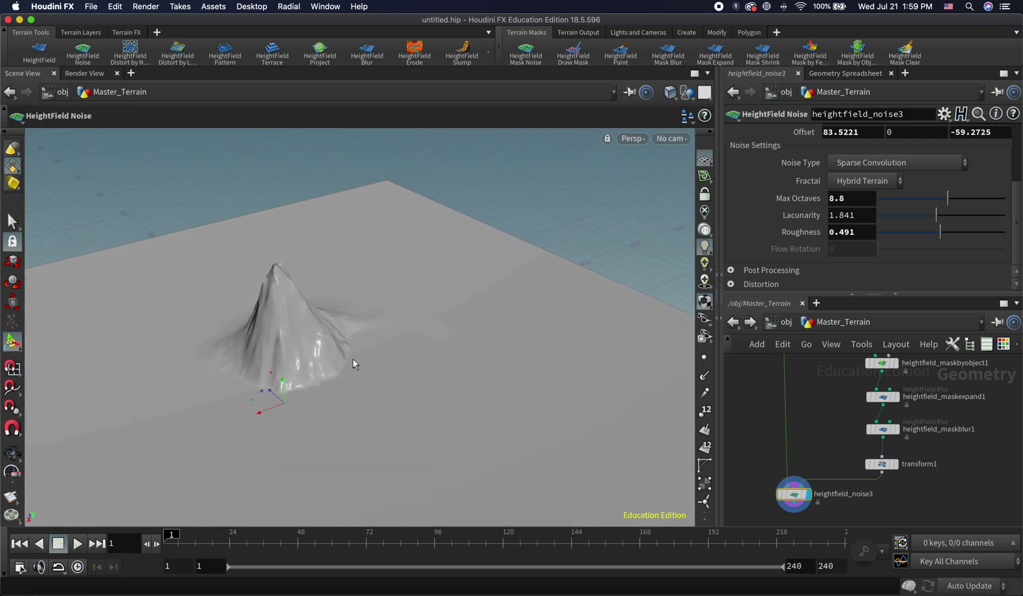